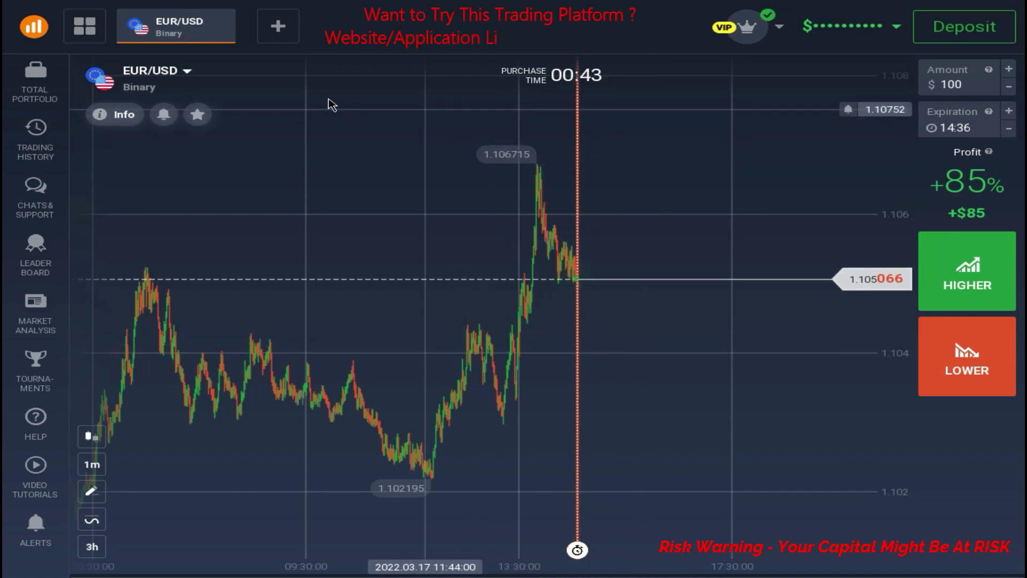
# Keep 1-minute candles and zoom the EUR/USD chart in to the 15-minute range
pyautogui.click(92, 466)
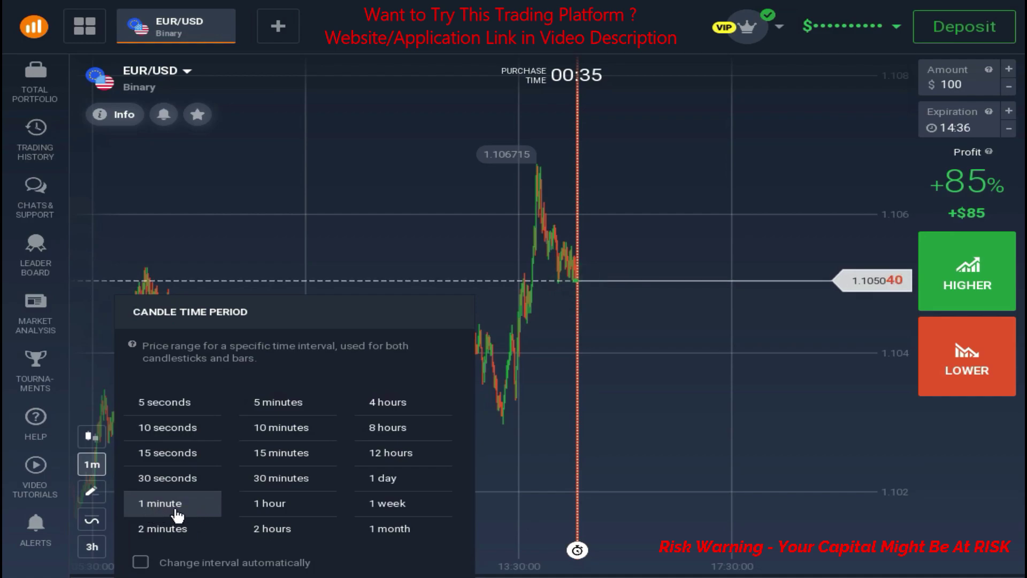
pyautogui.click(486, 486)
pyautogui.scroll(5, 486, 486)
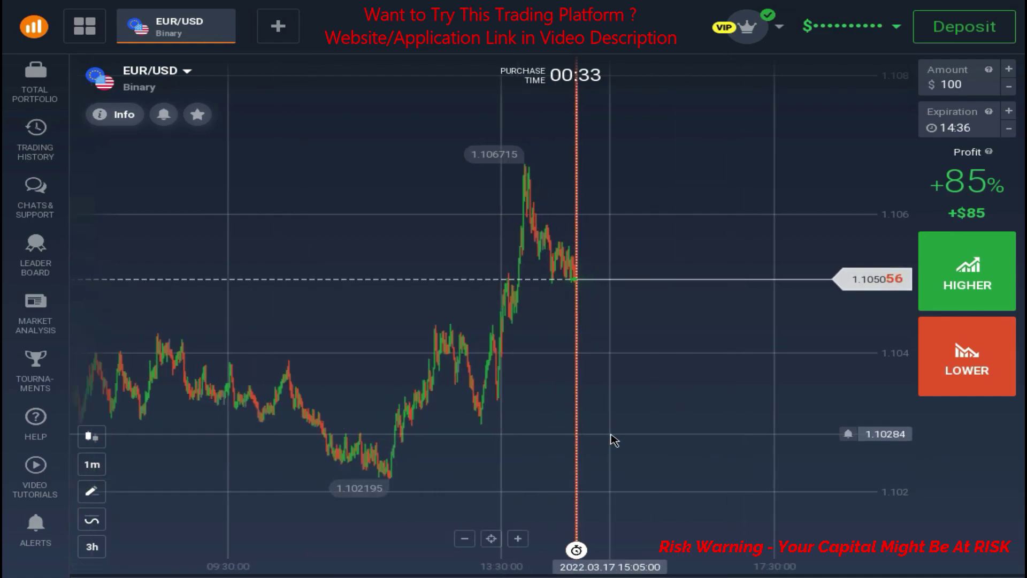
pyautogui.scroll(-5, 634, 448)
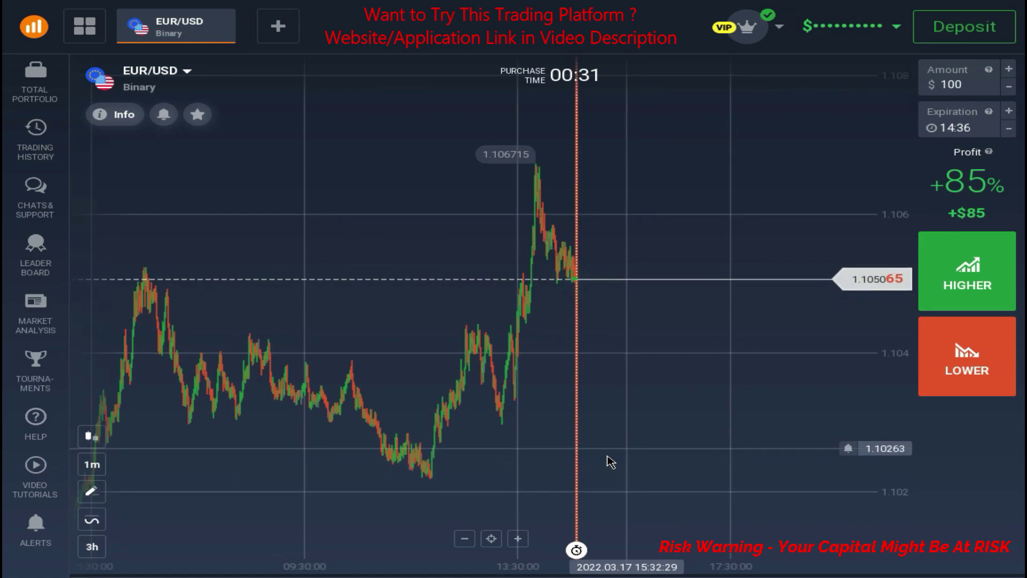
pyautogui.scroll(5, 663, 310)
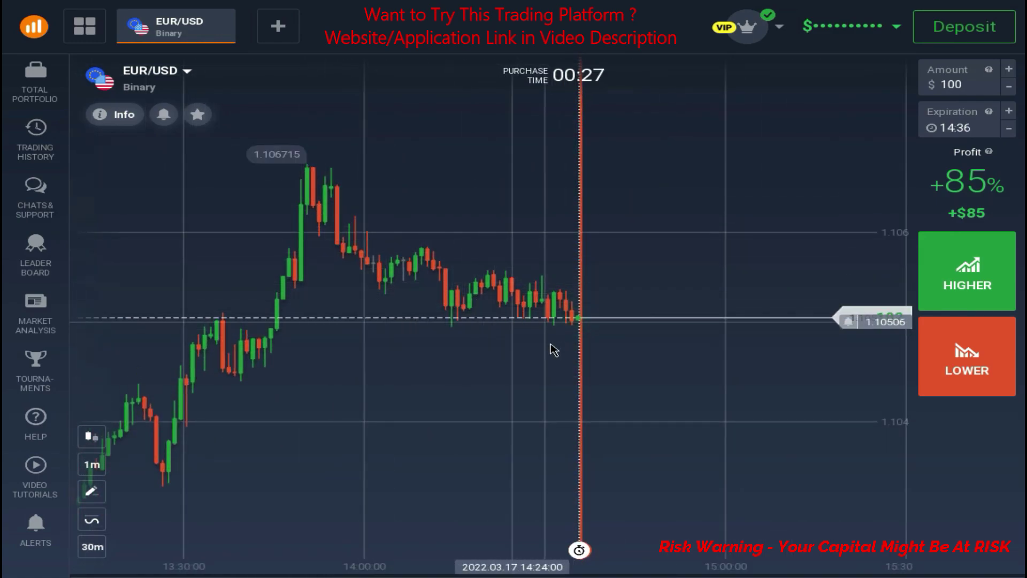
pyautogui.scroll(3, 638, 393)
pyautogui.scroll(3, 638, 392)
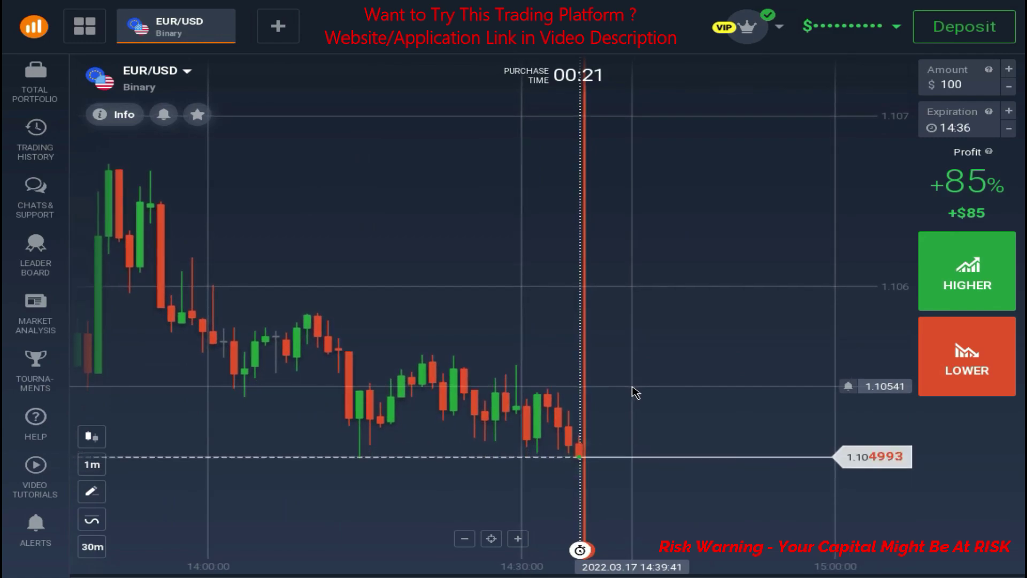
pyautogui.scroll(2, 644, 393)
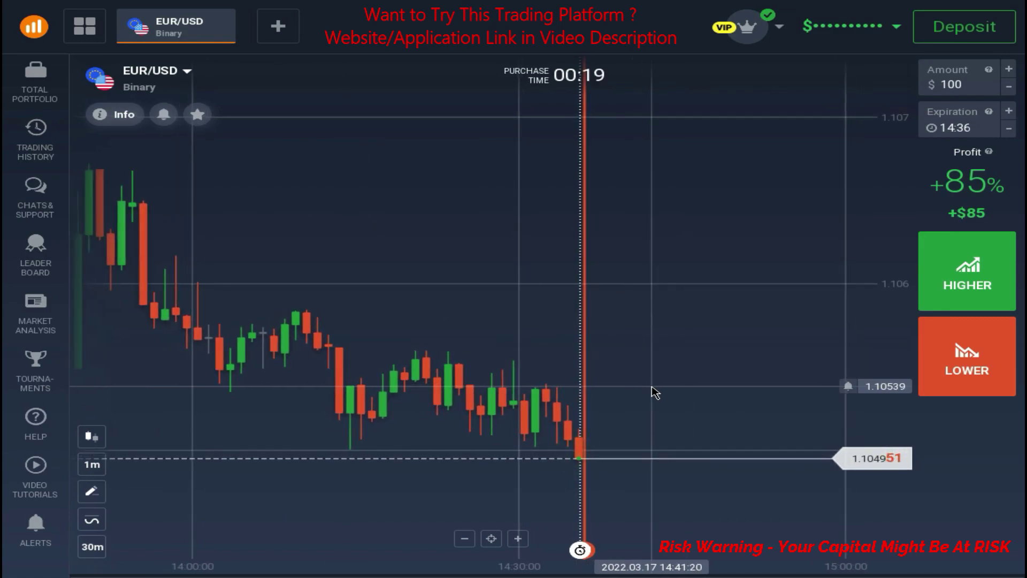
pyautogui.scroll(1, 654, 392)
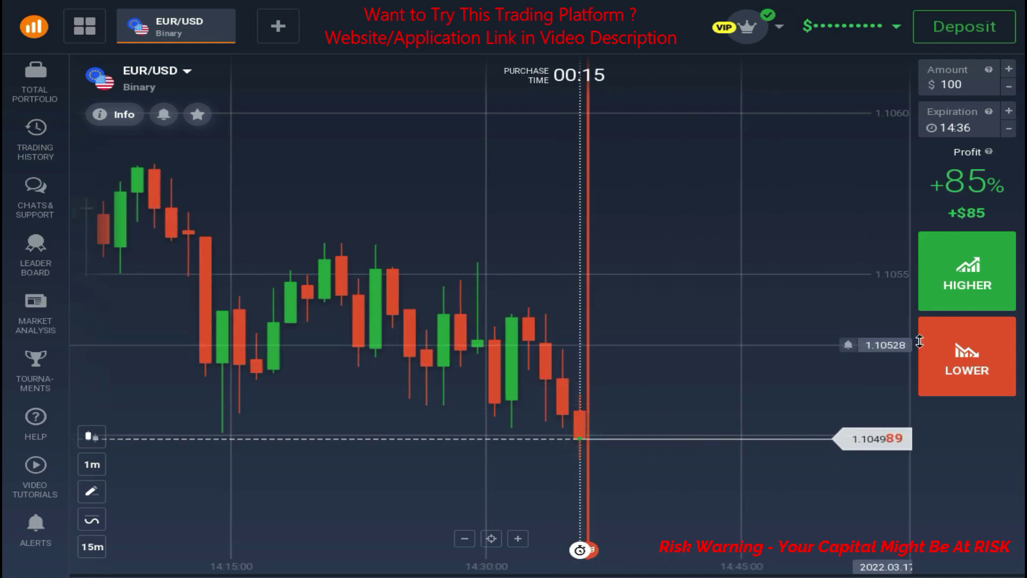
# Preview a Higher trade at the current price after checking earlier price history
pyautogui.click(953, 291)
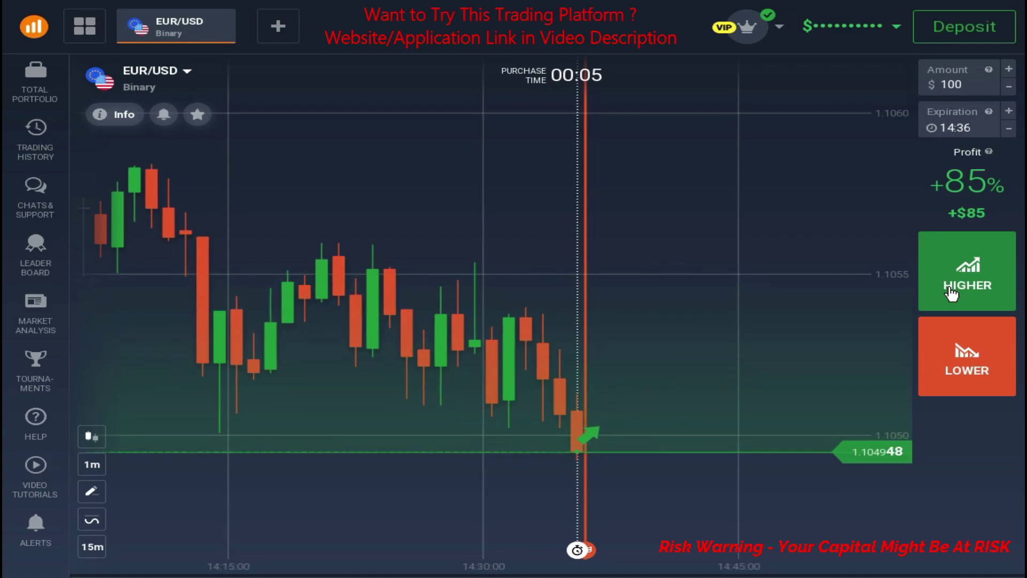
pyautogui.scroll(-10, 601, 412)
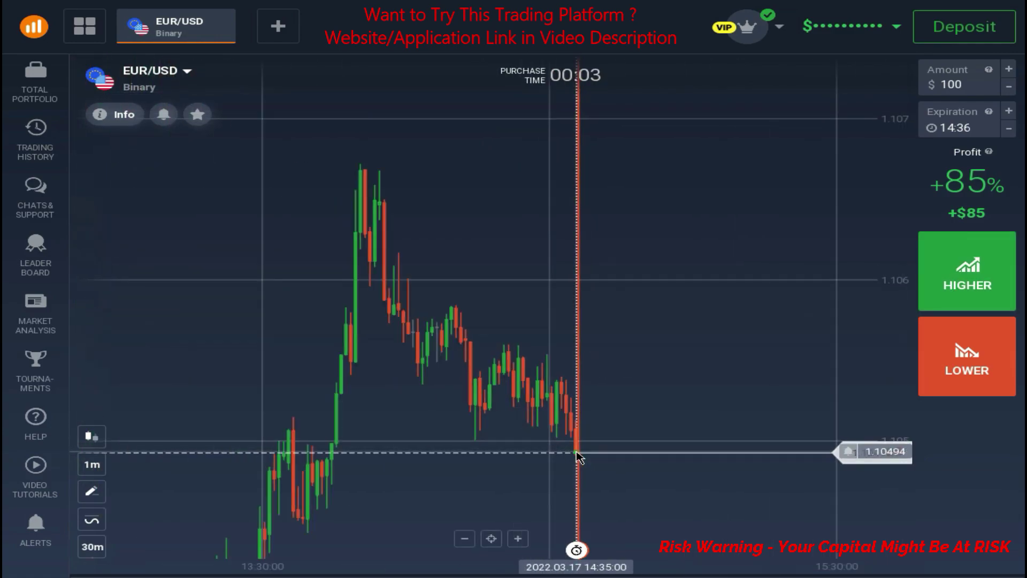
pyautogui.moveTo(514, 442); pyautogui.dragTo(695, 447)
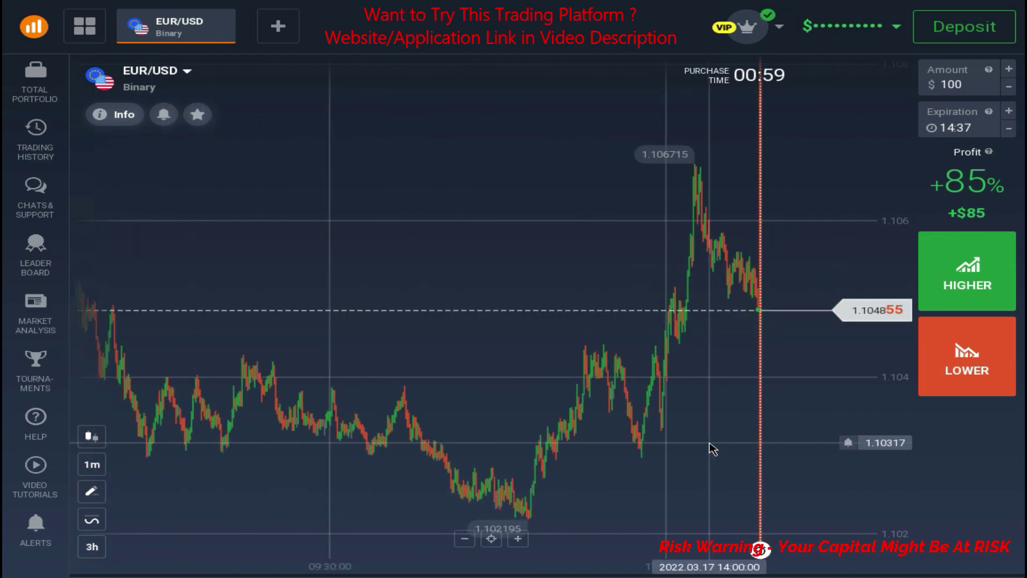
pyautogui.moveTo(712, 452); pyautogui.dragTo(505, 450)
pyautogui.scroll(5, 731, 436)
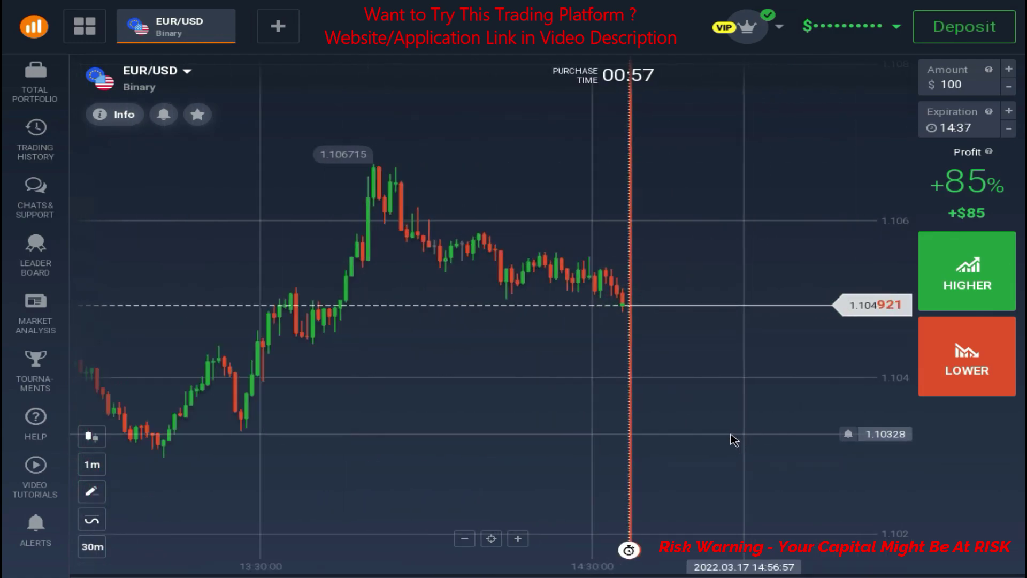
pyautogui.scroll(2, 703, 440)
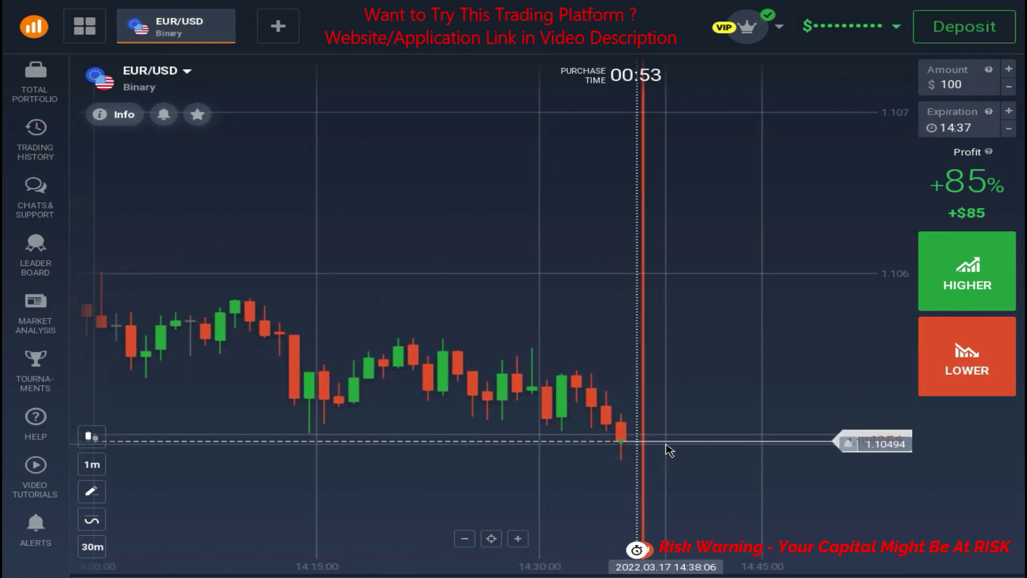
pyautogui.scroll(2, 667, 447)
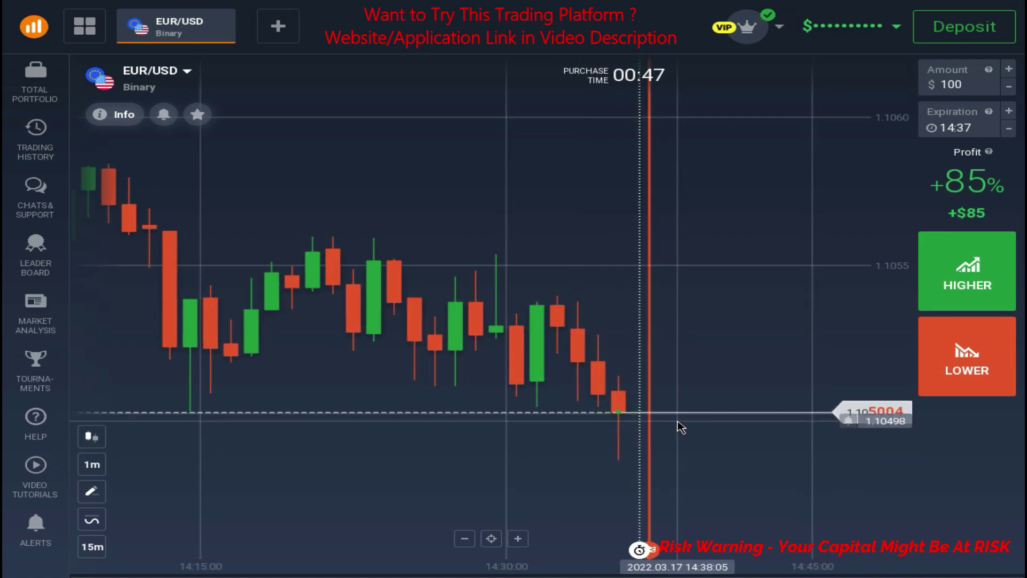
pyautogui.click(945, 295)
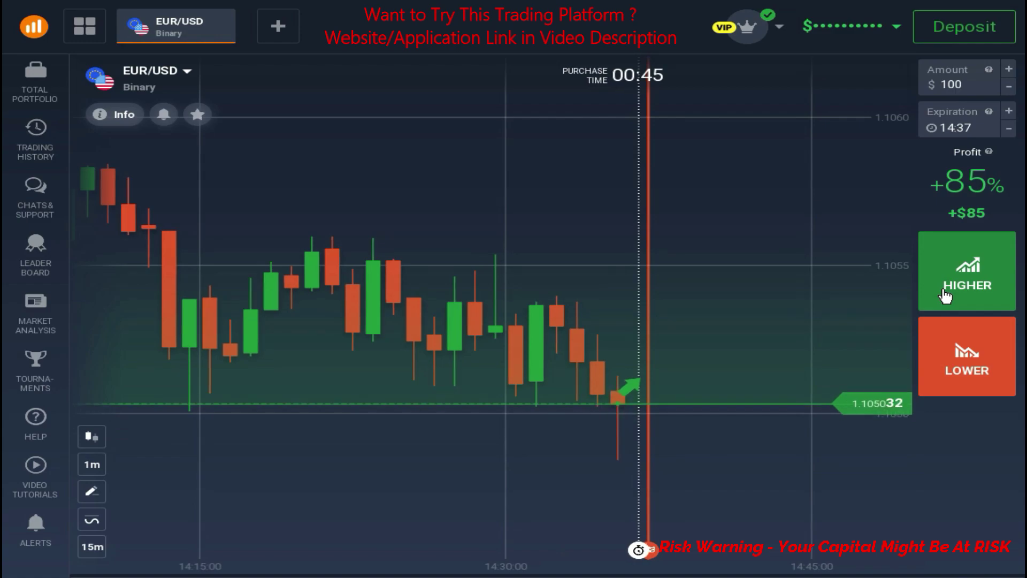
# Buy a $100 Higher option on EUR/USD and view it against the 14:15–14:25 candles
pyautogui.click(945, 296)
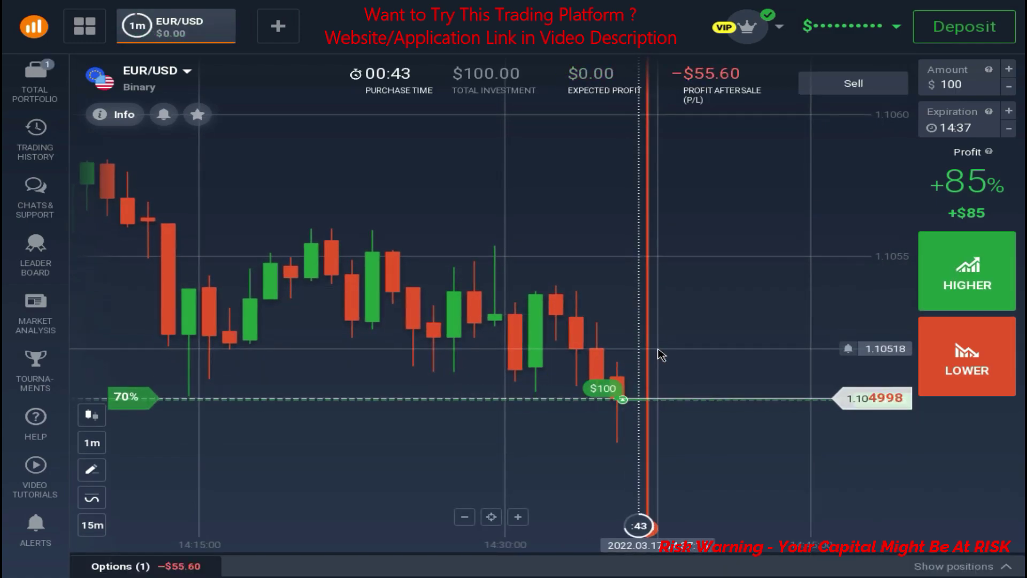
pyautogui.scroll(-2, 668, 442)
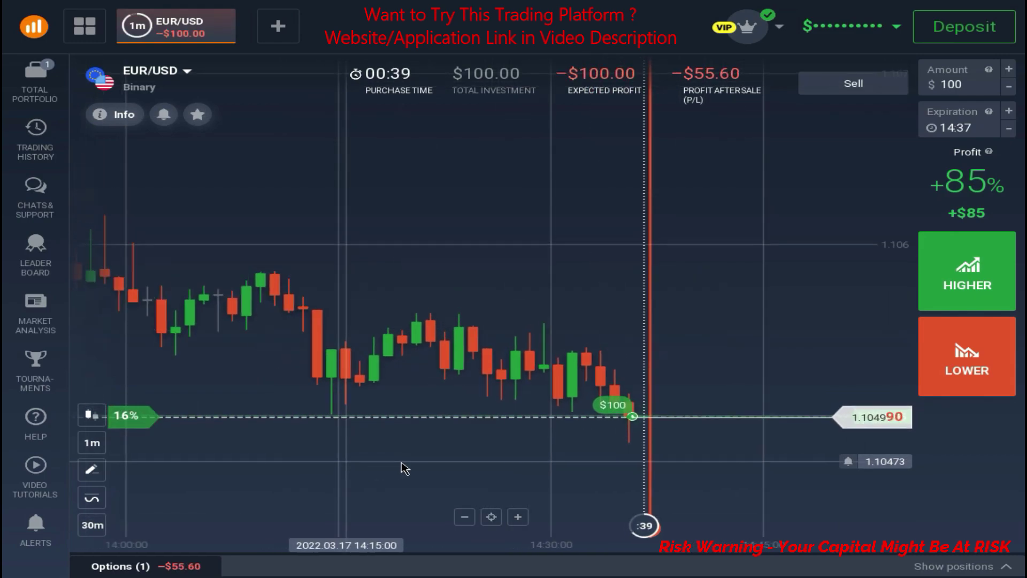
pyautogui.scroll(2, 606, 461)
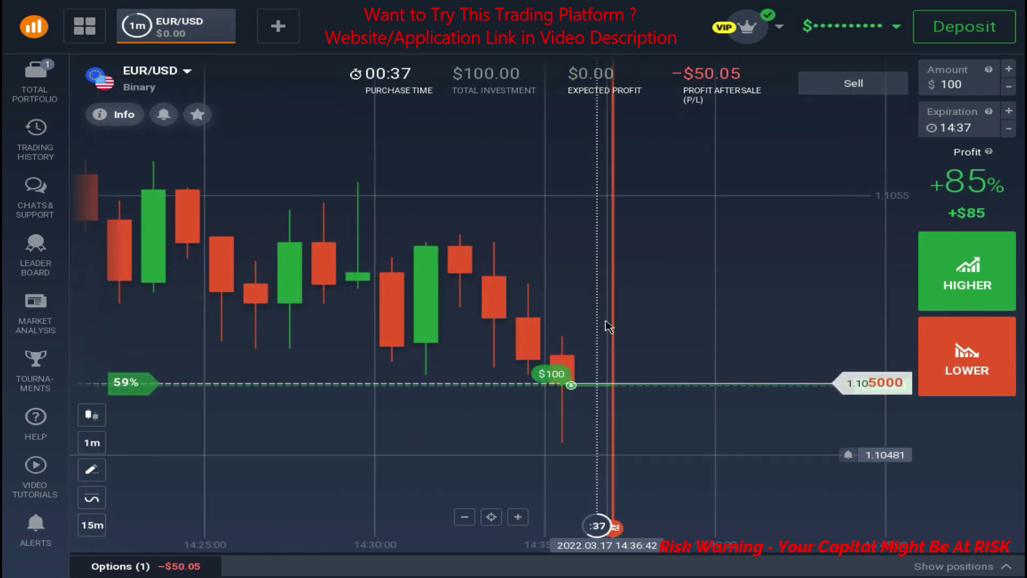
pyautogui.scroll(1, 605, 324)
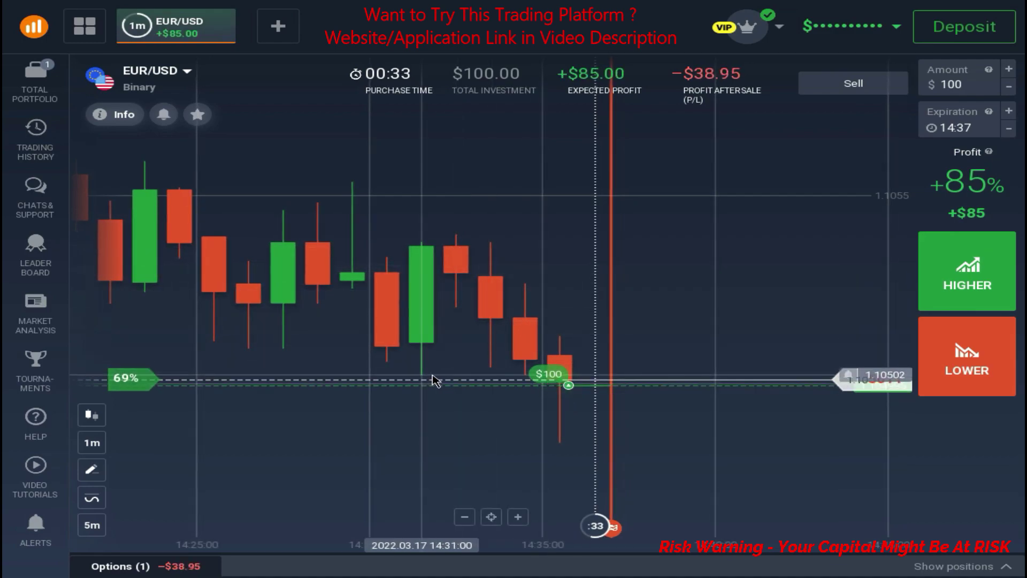
pyautogui.moveTo(385, 404); pyautogui.dragTo(629, 430)
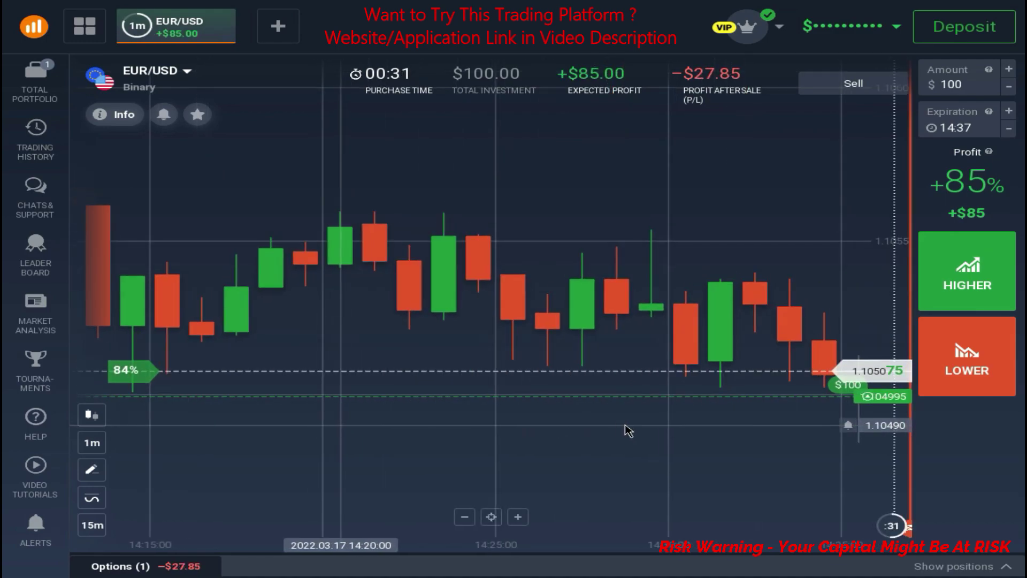
pyautogui.scroll(-1, 629, 430)
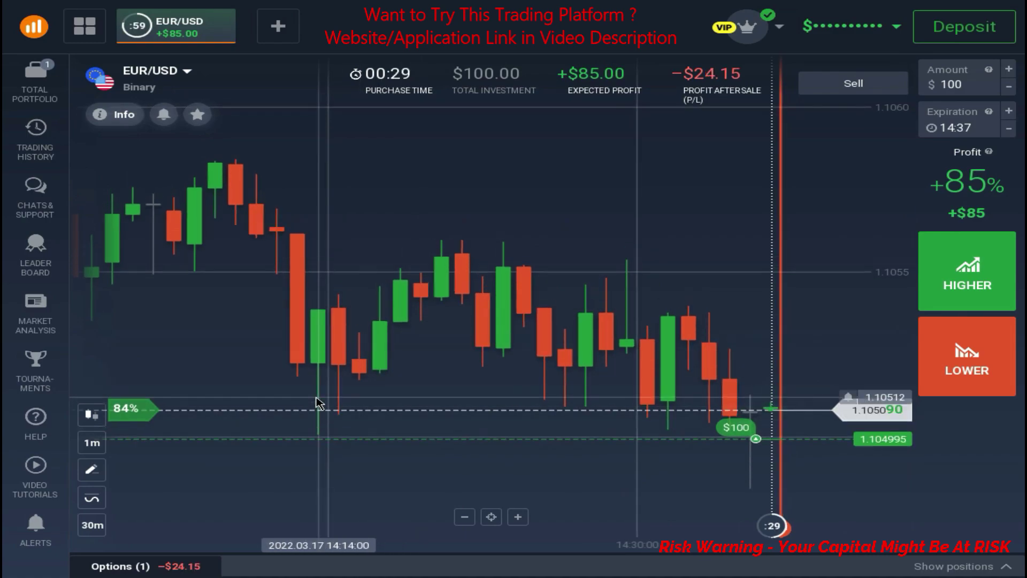
# Draw a white horizontal line at the thickest width at the entry level
pyautogui.click(91, 469)
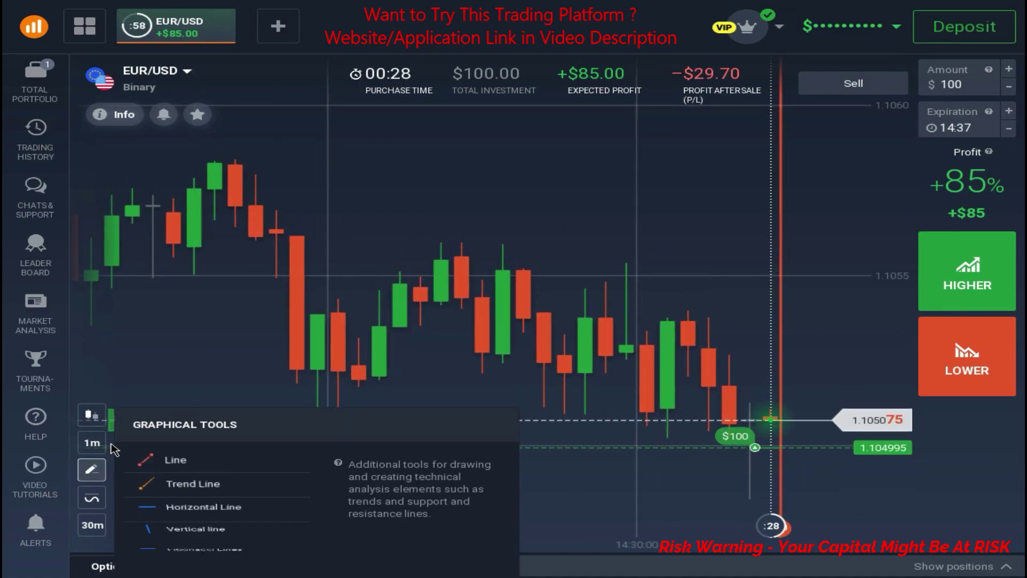
pyautogui.click(160, 507)
pyautogui.click(136, 503)
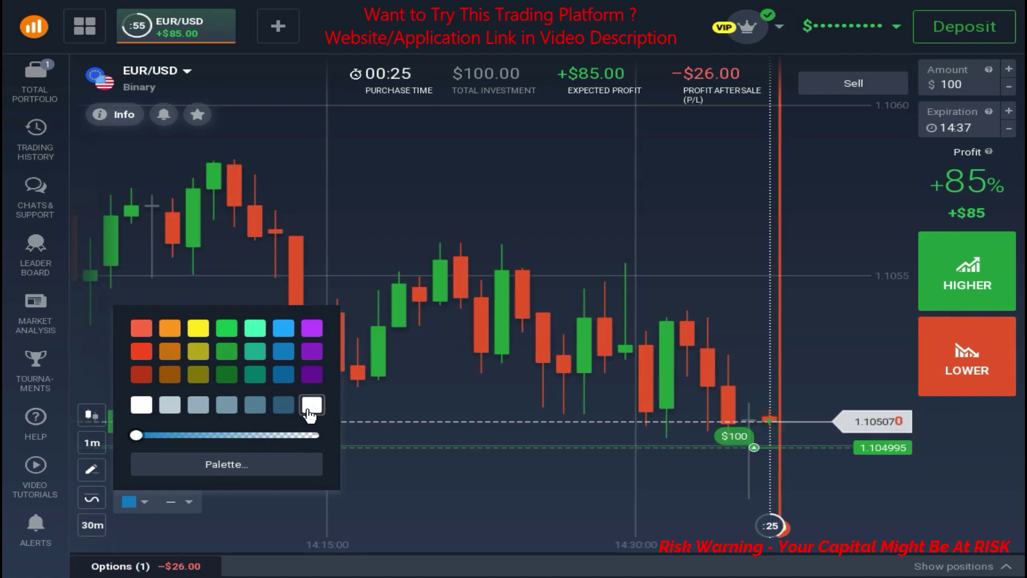
pyautogui.click(309, 407)
pyautogui.click(187, 502)
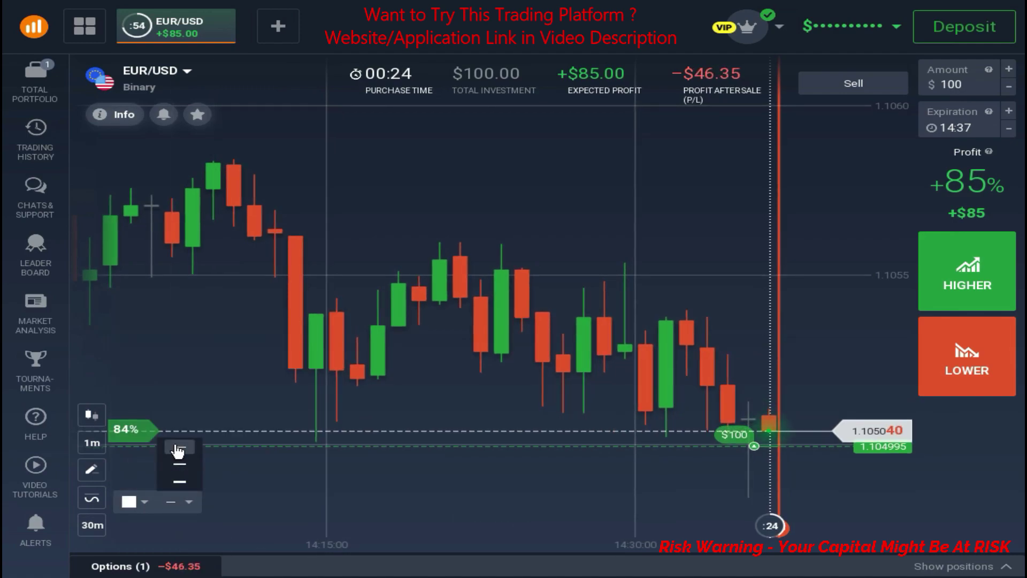
pyautogui.click(184, 483)
pyautogui.click(334, 443)
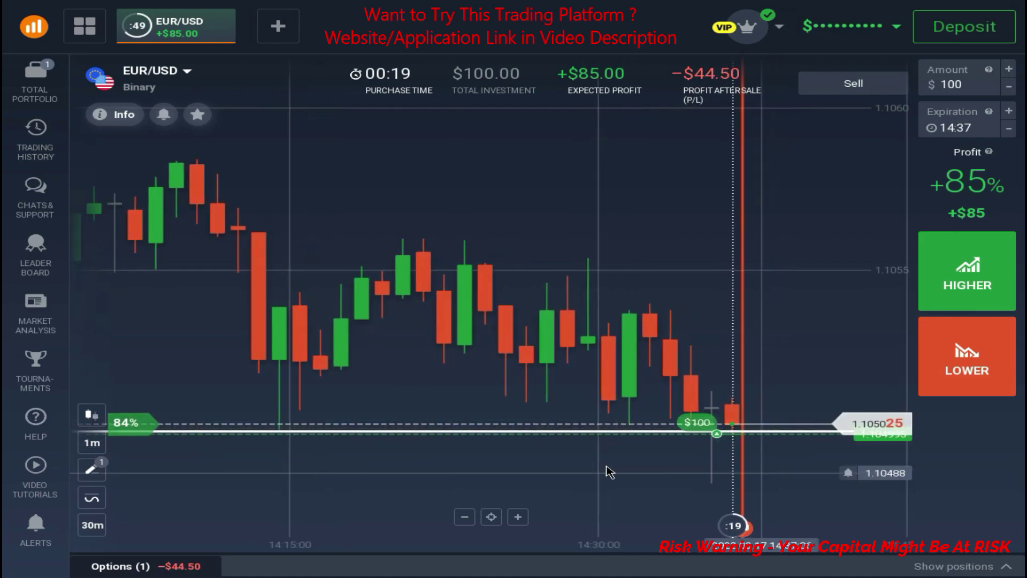
pyautogui.scroll(5, 607, 474)
pyautogui.scroll(2, 528, 431)
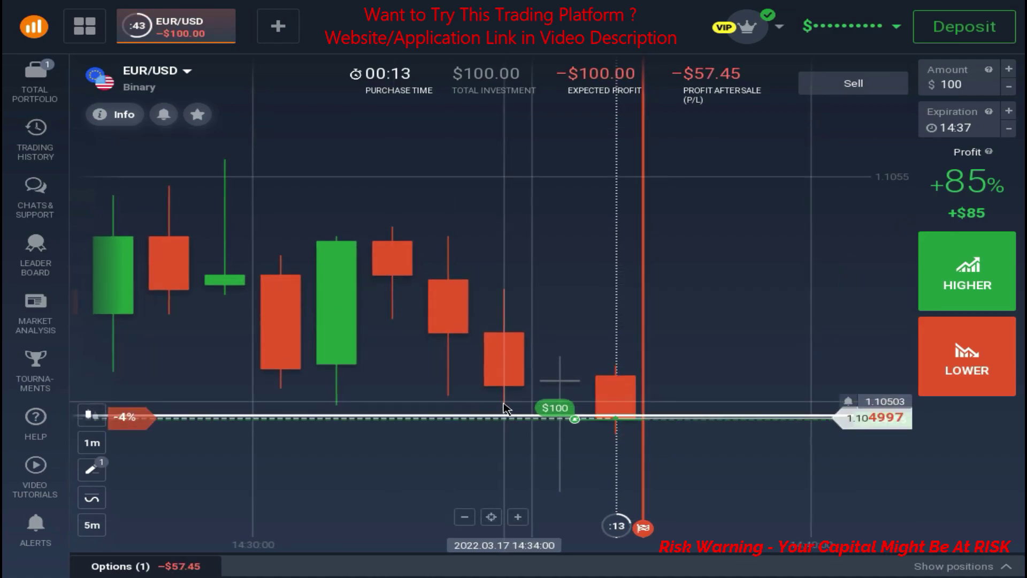
pyautogui.scroll(2, 505, 409)
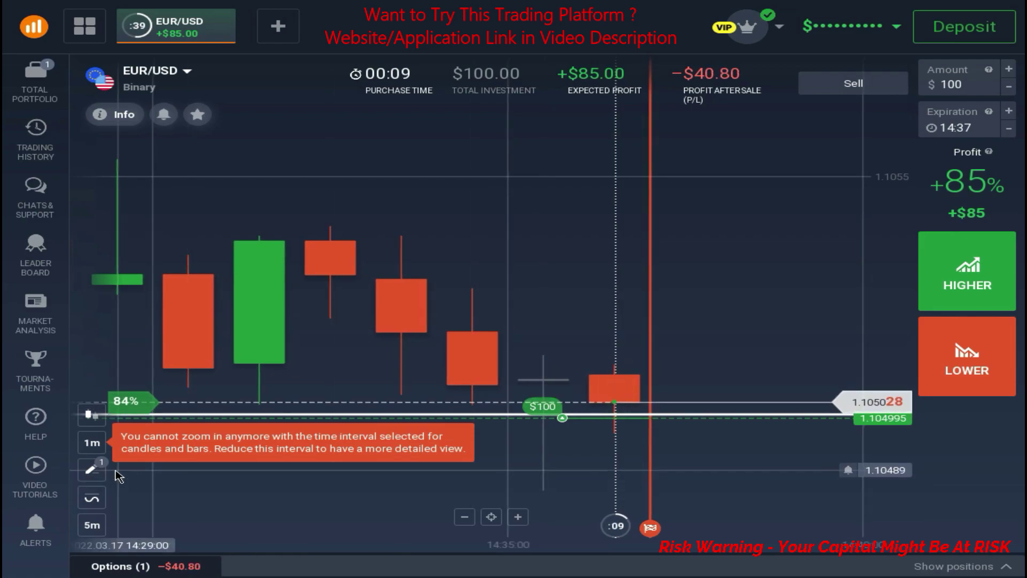
# Switch the candles to 5 seconds, then back to 1 minute
pyautogui.click(93, 444)
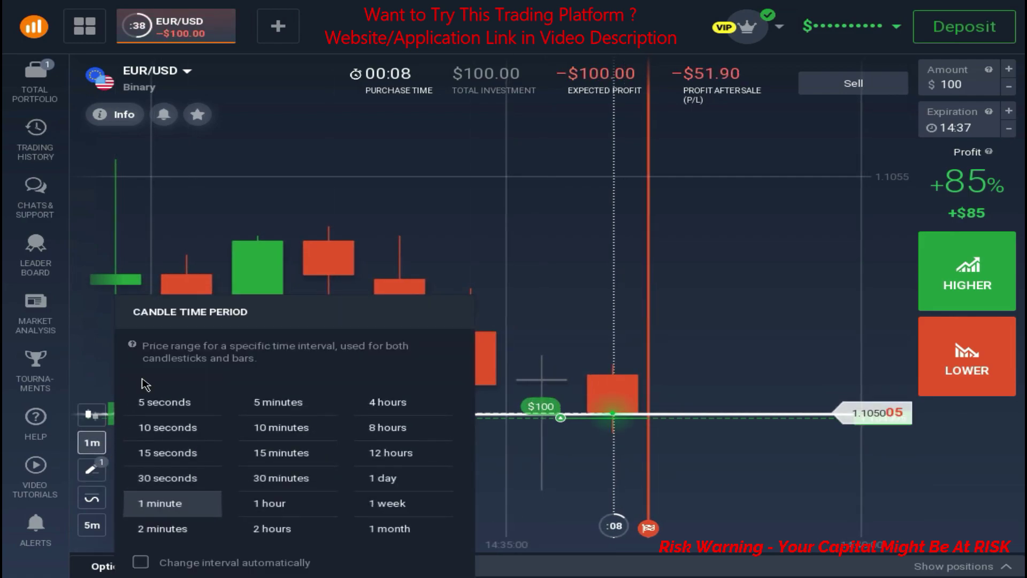
pyautogui.click(167, 403)
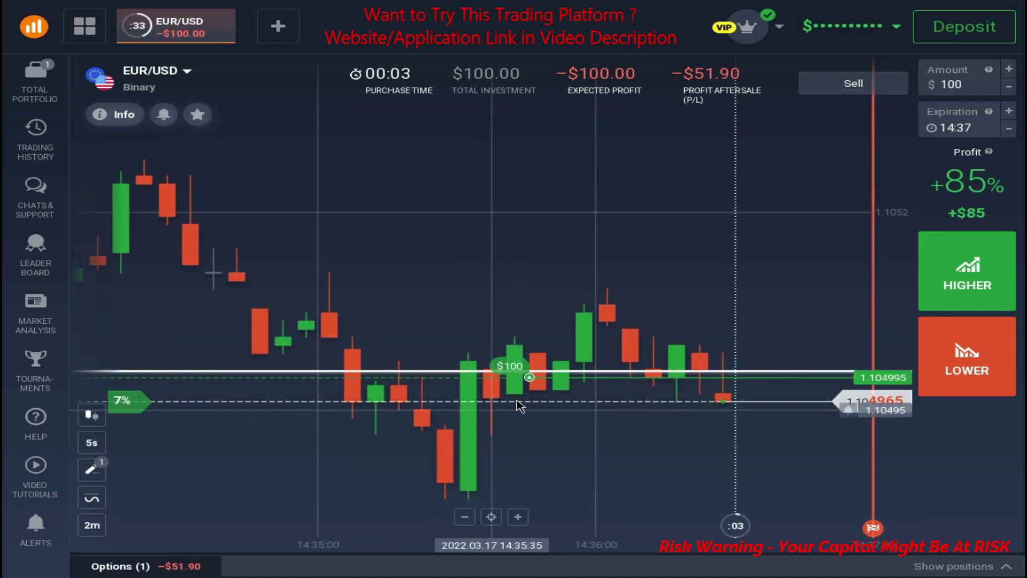
pyautogui.click(93, 442)
pyautogui.click(151, 502)
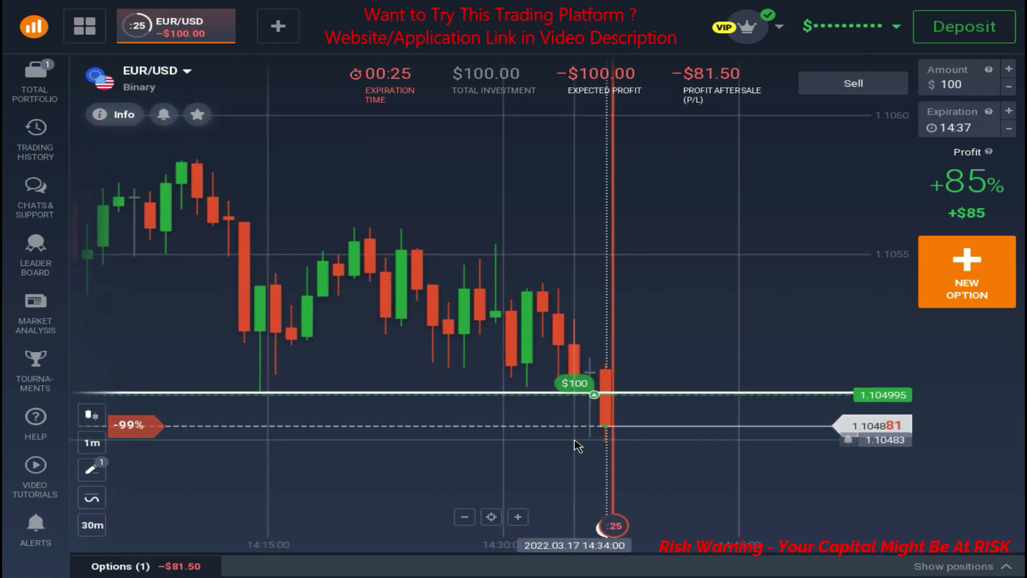
# Raise the price alert to 1.10500 and lower the white line to about 1.10479
pyautogui.scroll(5, 669, 447)
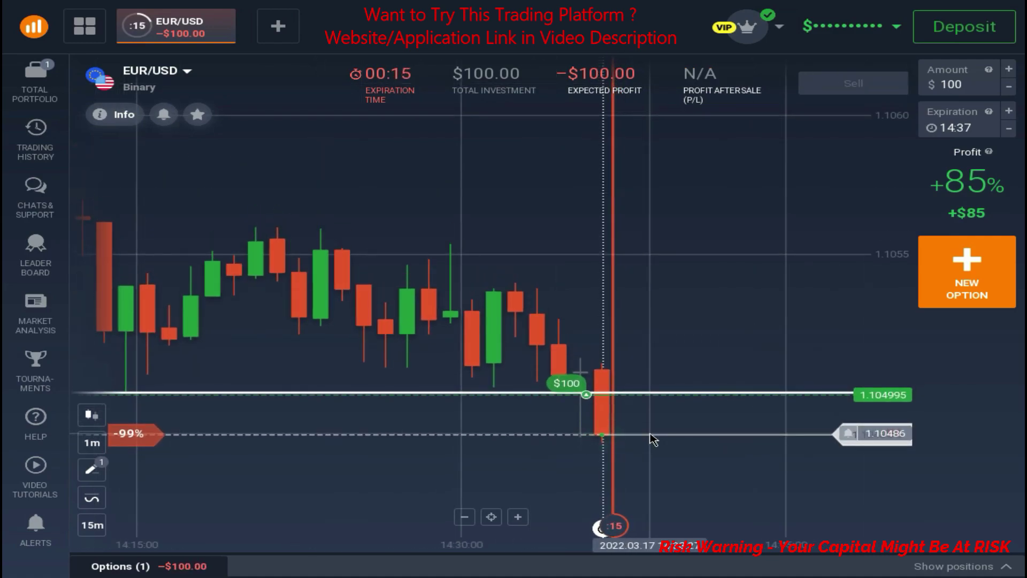
pyautogui.moveTo(653, 436)
pyautogui.mouseDown()
pyautogui.moveTo(465, 378)
pyautogui.moveTo(505, 372)
pyautogui.moveTo(501, 404)
pyautogui.mouseUp()
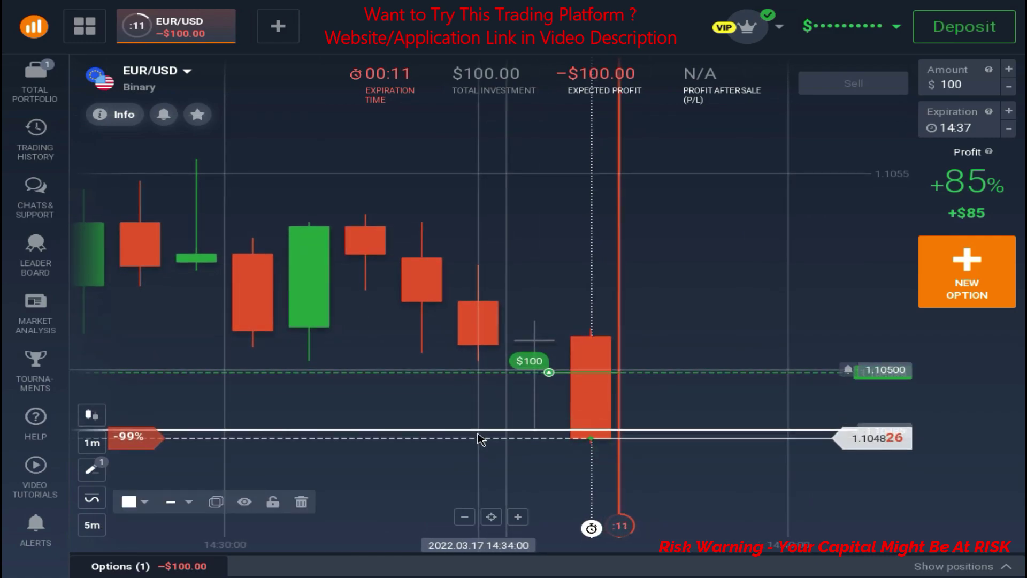
pyautogui.click(517, 461)
pyautogui.scroll(2, 563, 477)
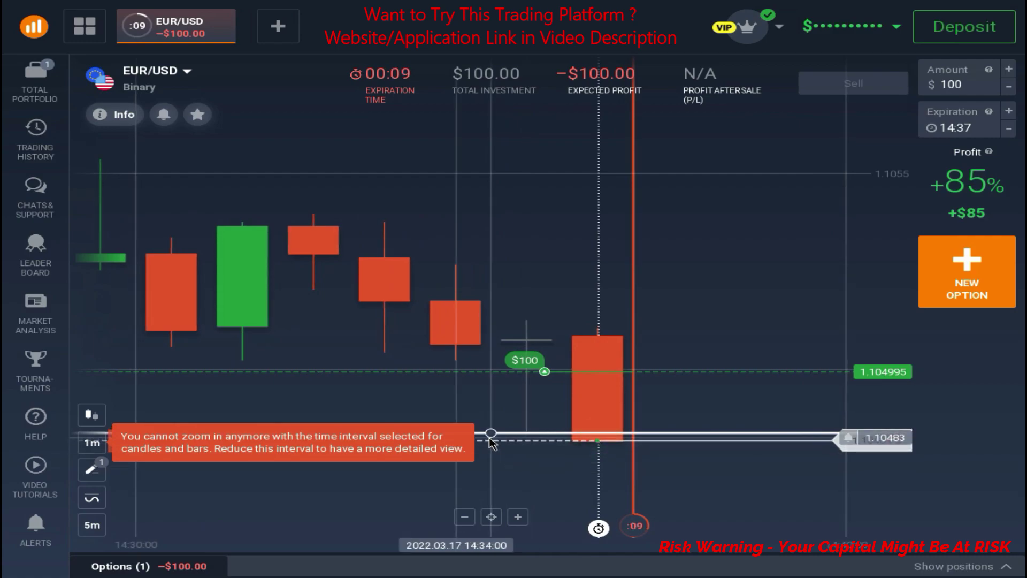
pyautogui.moveTo(489, 436); pyautogui.dragTo(481, 436)
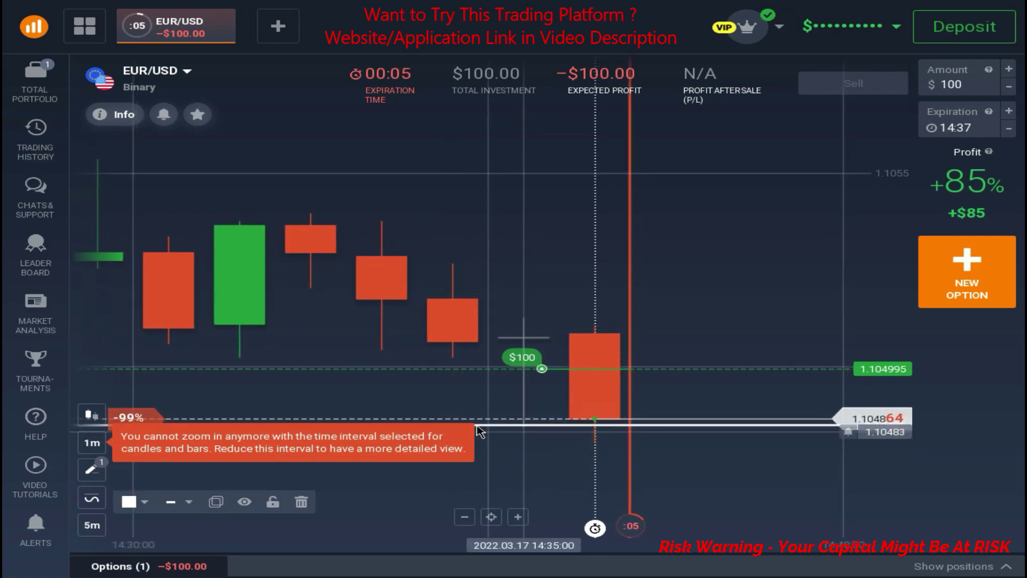
pyautogui.moveTo(489, 432); pyautogui.dragTo(734, 455)
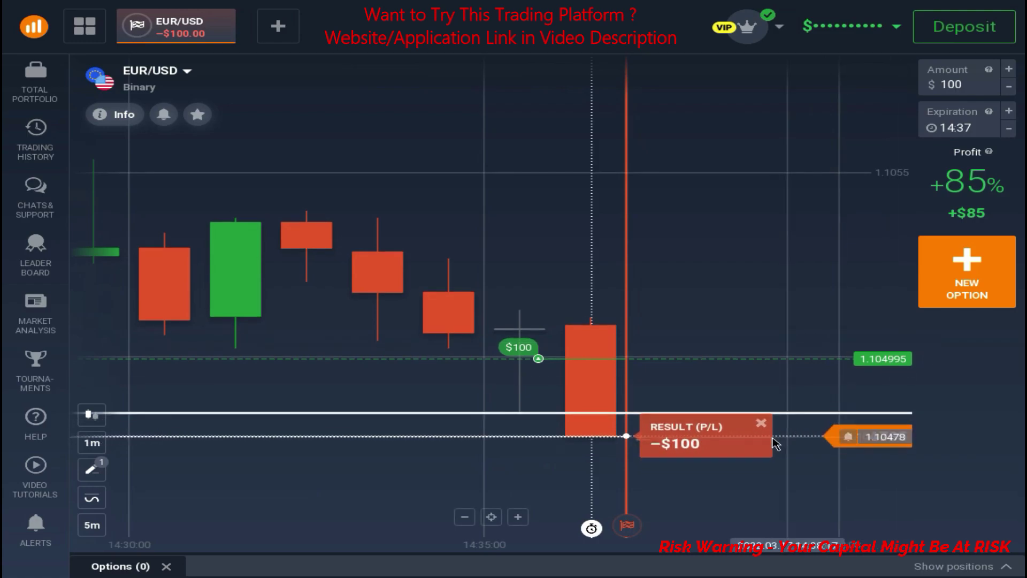
# Dismiss the −$100 result and open a new $100 Lower trade
pyautogui.click(762, 426)
pyautogui.hotkey('shift', 's')
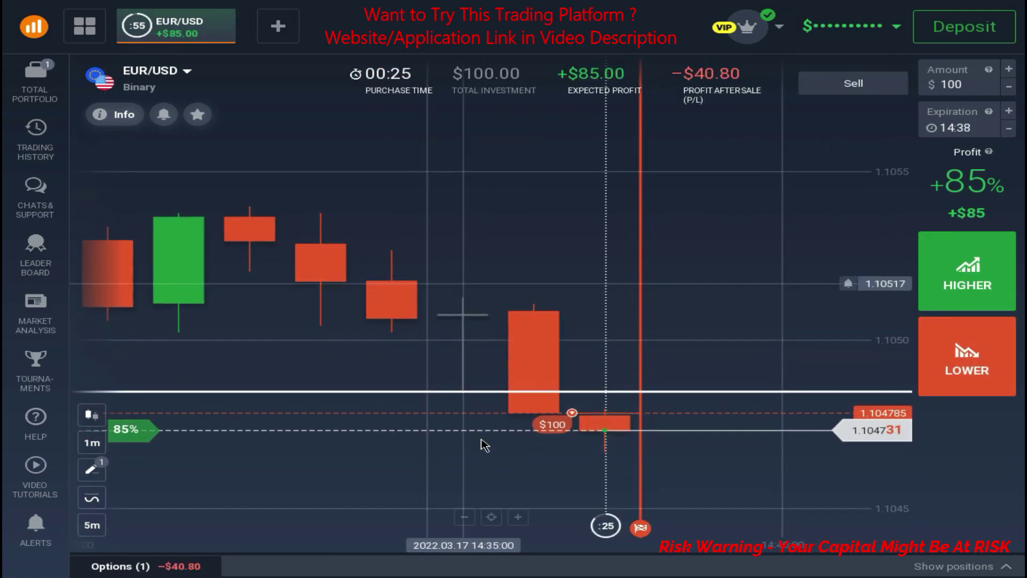
pyautogui.scroll(-3, 516, 455)
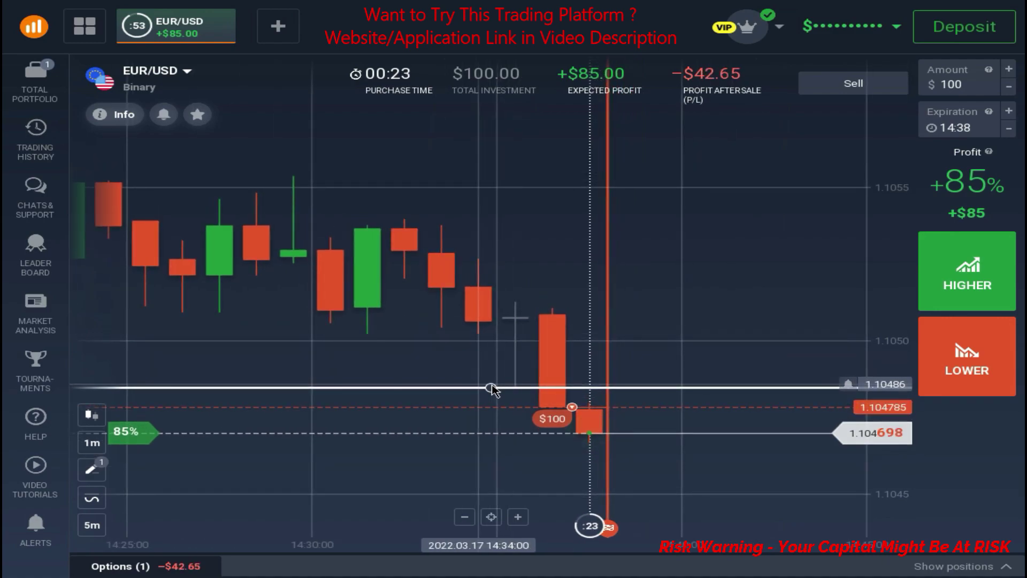
# Place horizontal lines at about 1.10515 and 1.10485
pyautogui.click(92, 470)
pyautogui.click(185, 509)
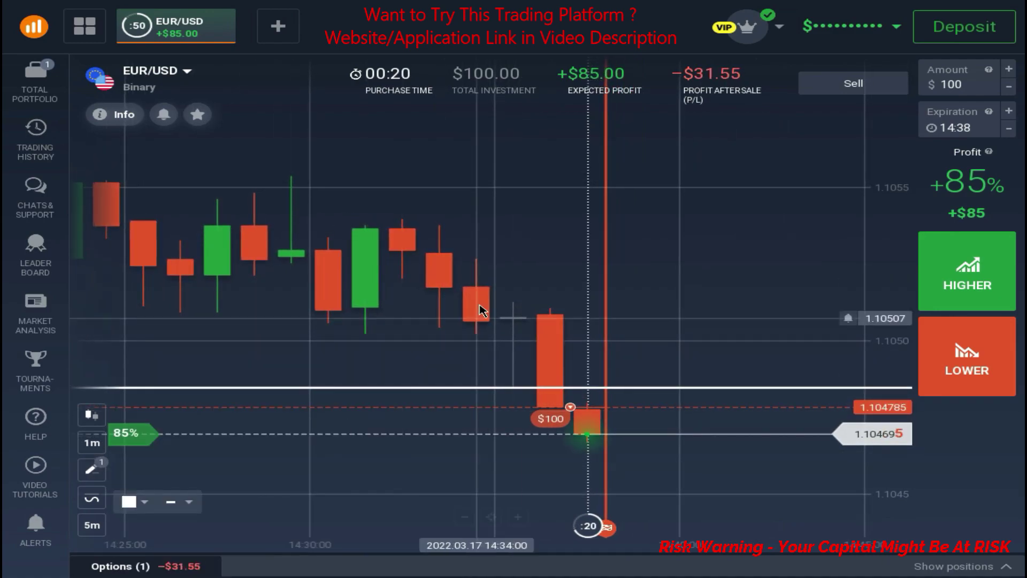
pyautogui.click(513, 304)
pyautogui.scroll(3, 564, 342)
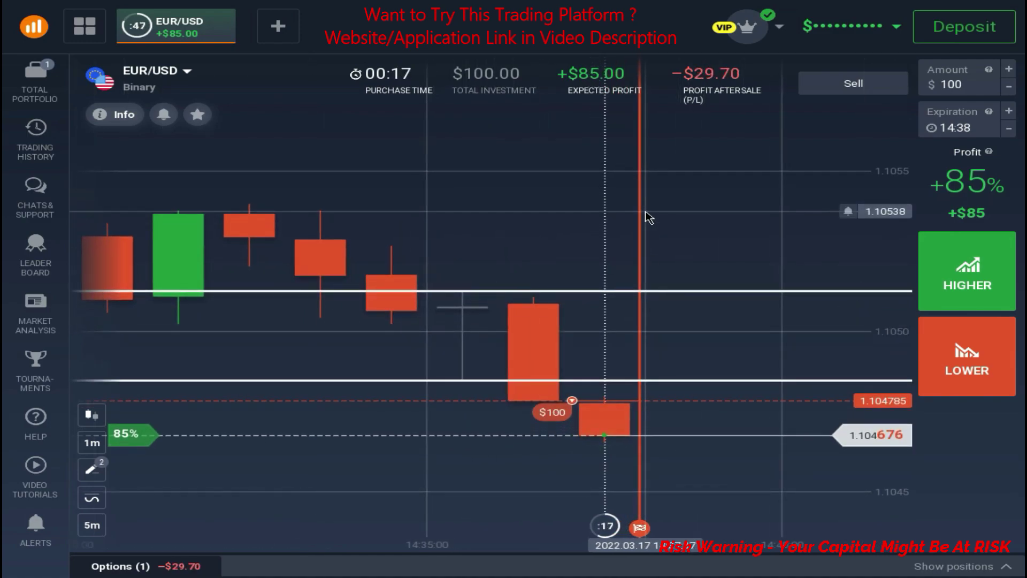
pyautogui.scroll(2, 561, 333)
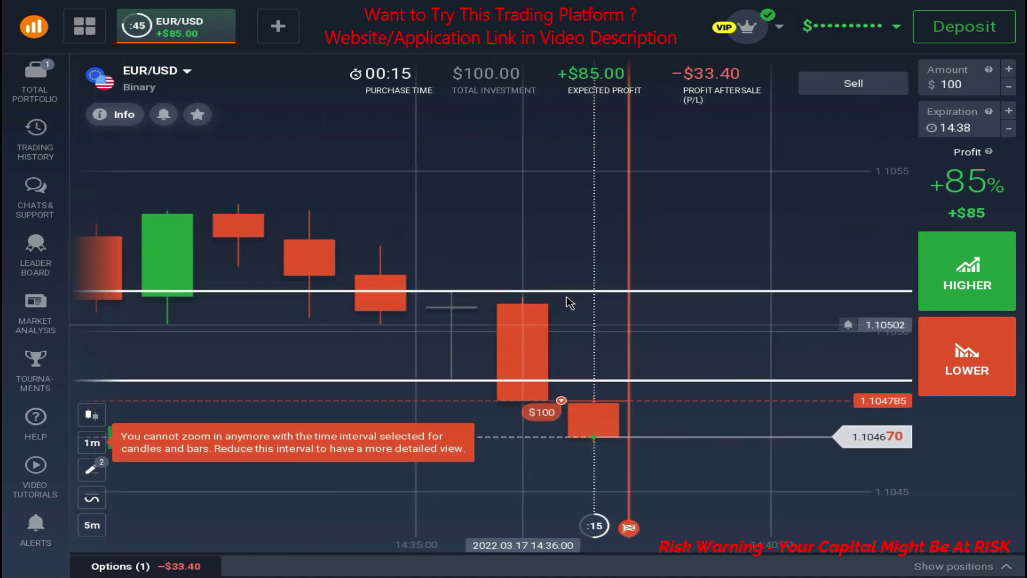
pyautogui.click(507, 381)
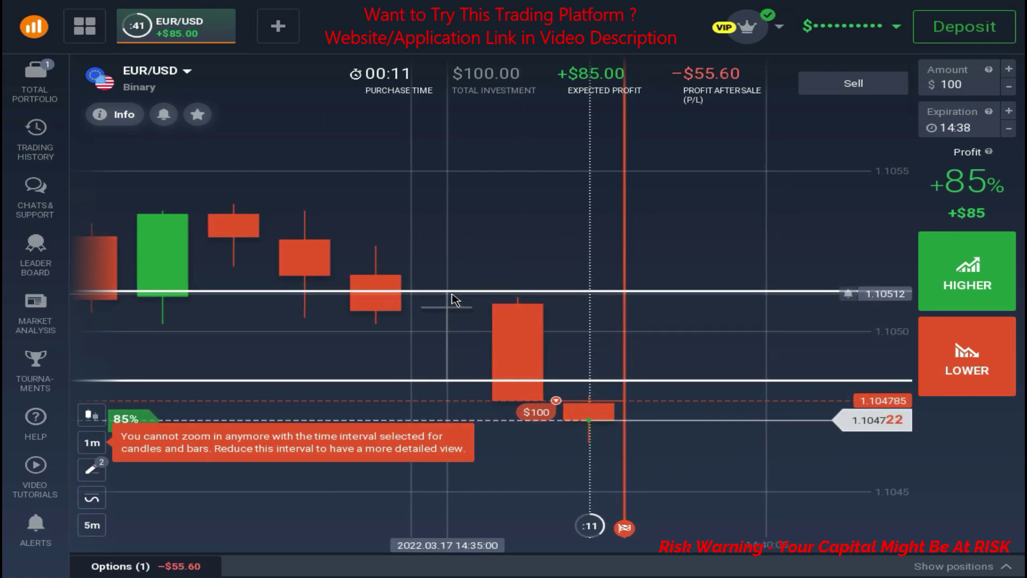
pyautogui.click(464, 308)
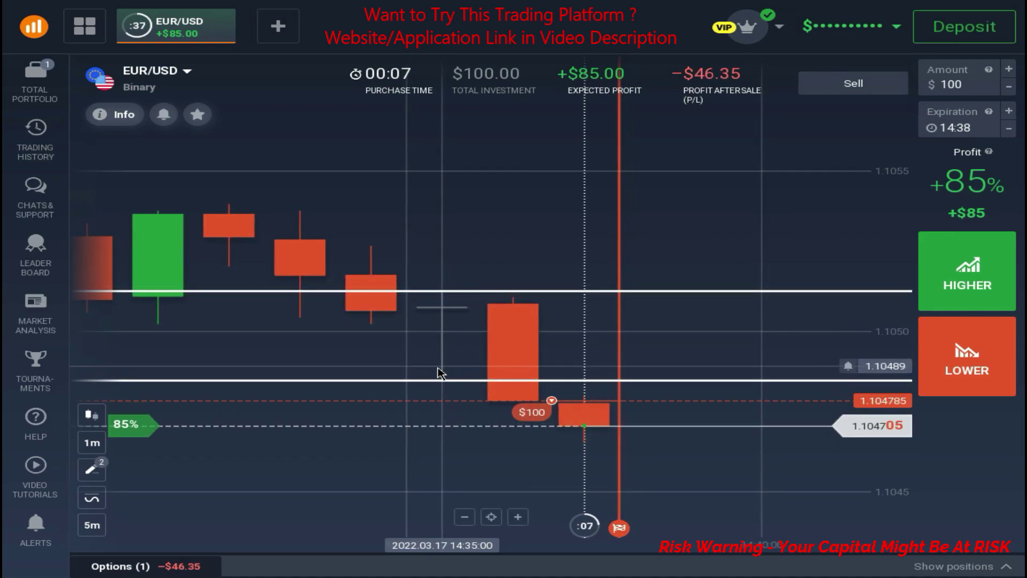
pyautogui.click(438, 384)
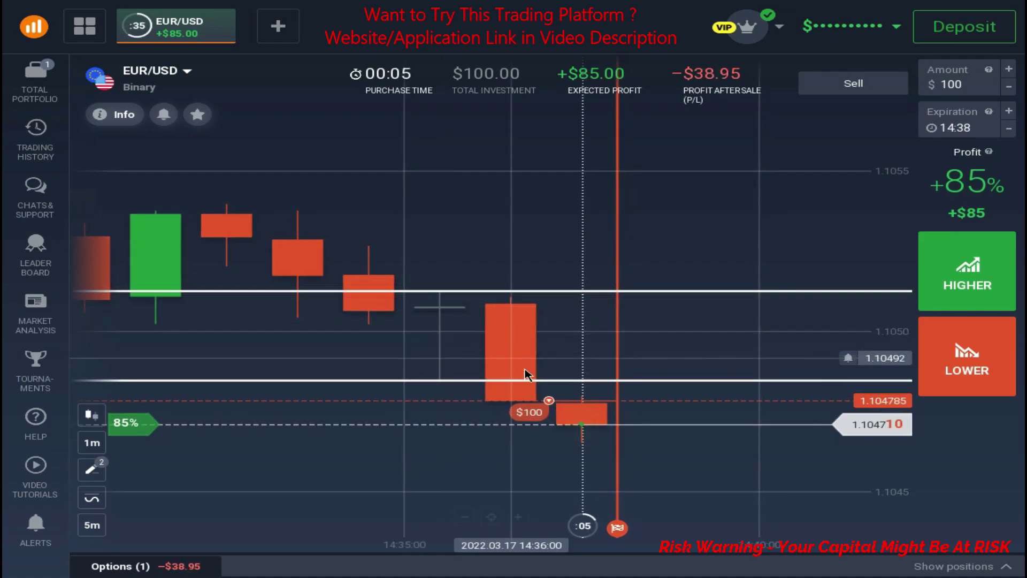
pyautogui.click(523, 290)
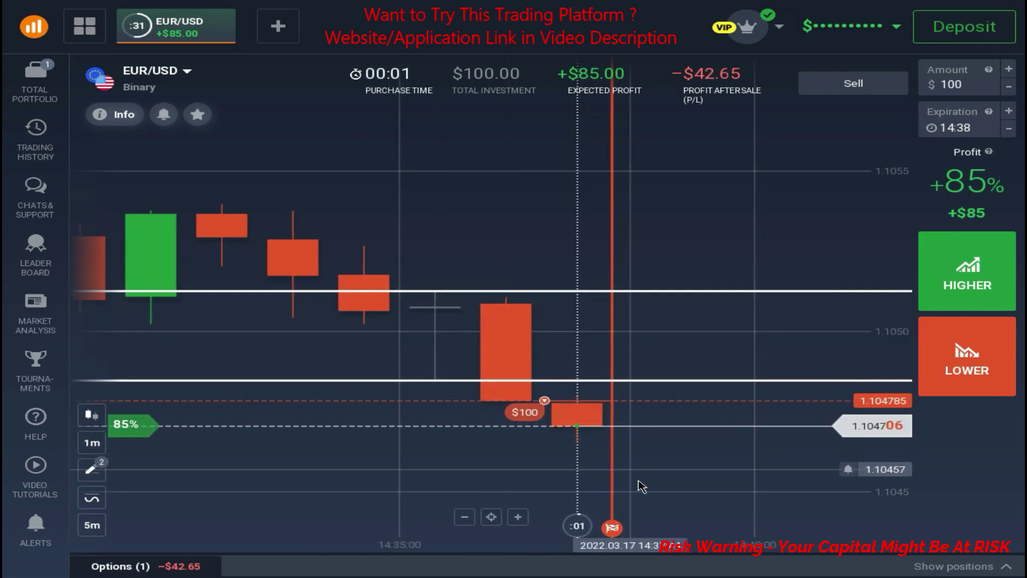
# Nudge the upper white line at 1.10513 slightly lower
pyautogui.scroll(-5, 527, 420)
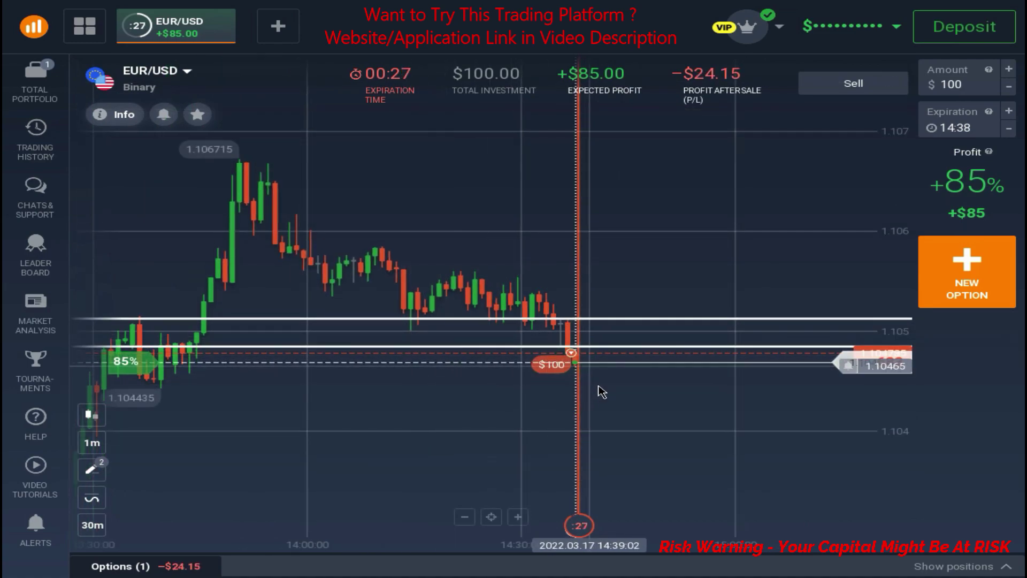
pyautogui.scroll(5, 624, 439)
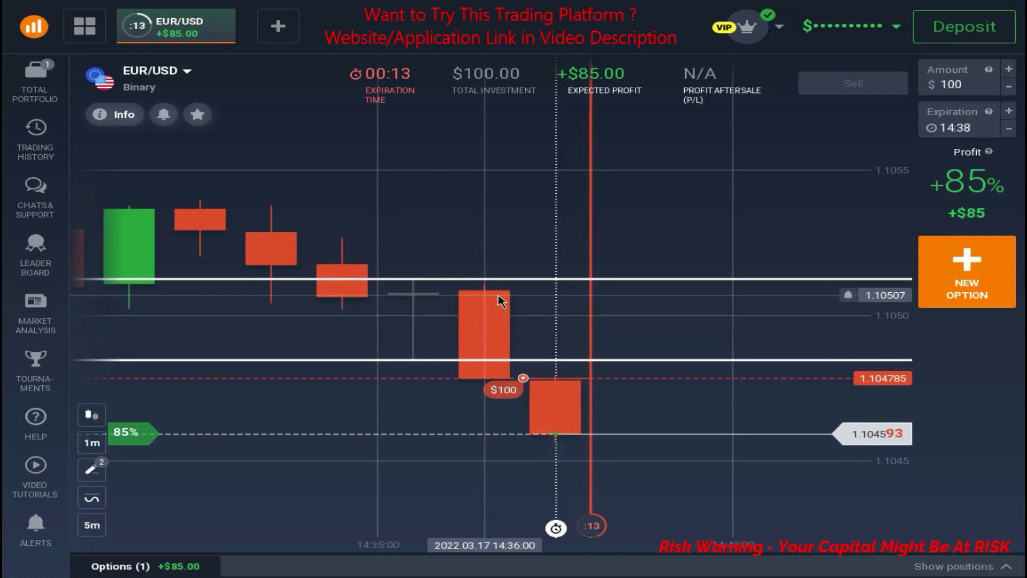
pyautogui.click(436, 278)
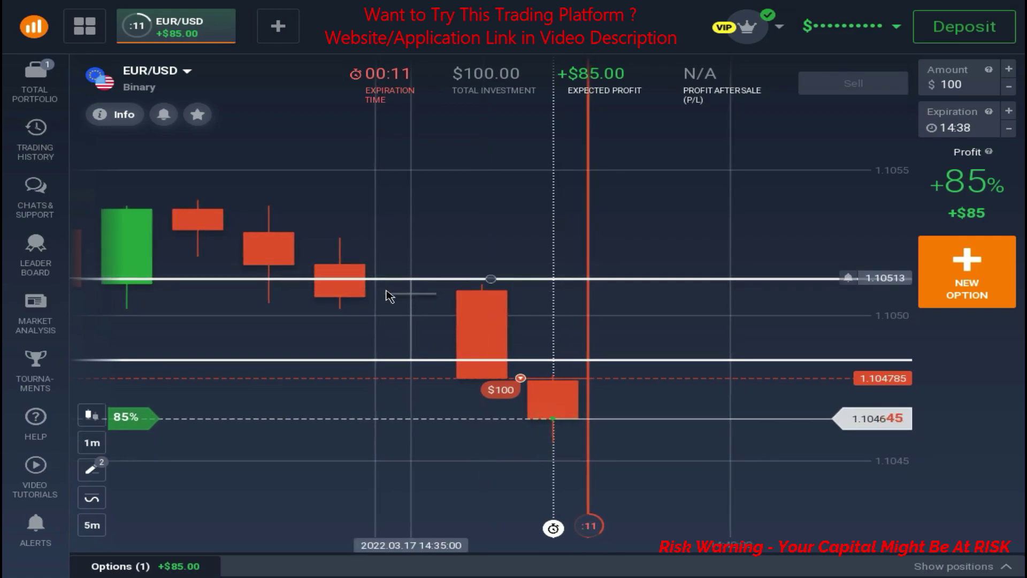
pyautogui.moveTo(402, 372); pyautogui.dragTo(404, 373)
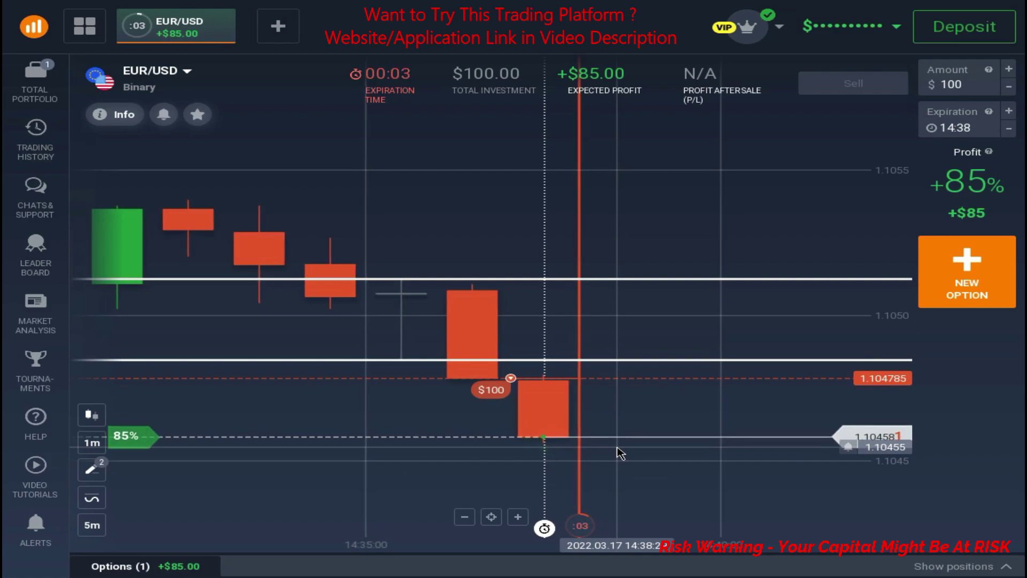
pyautogui.scroll(-5, 620, 452)
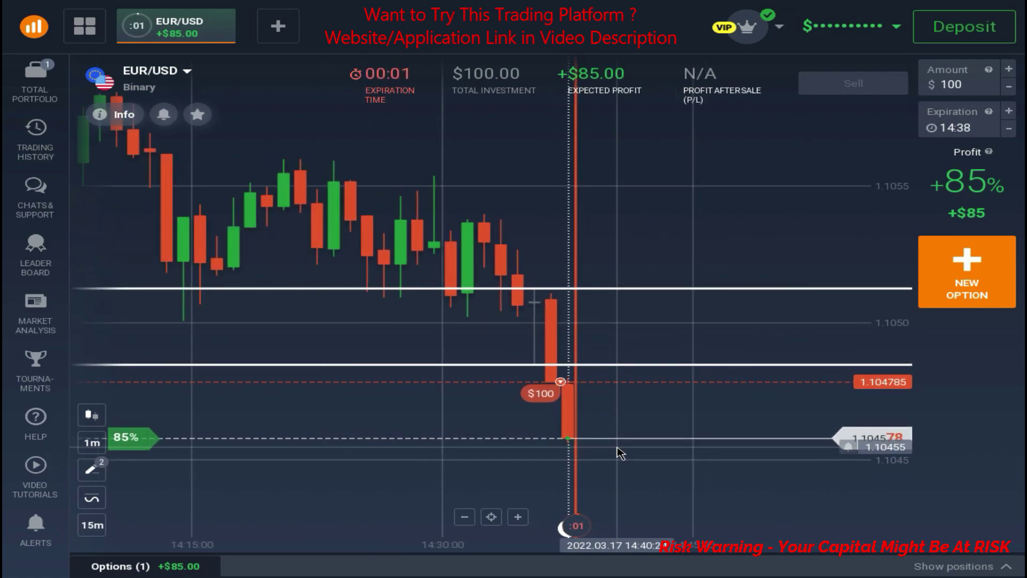
# Dismiss the +$85 result and drag the lower white line down to 1.10444
pyautogui.click(711, 426)
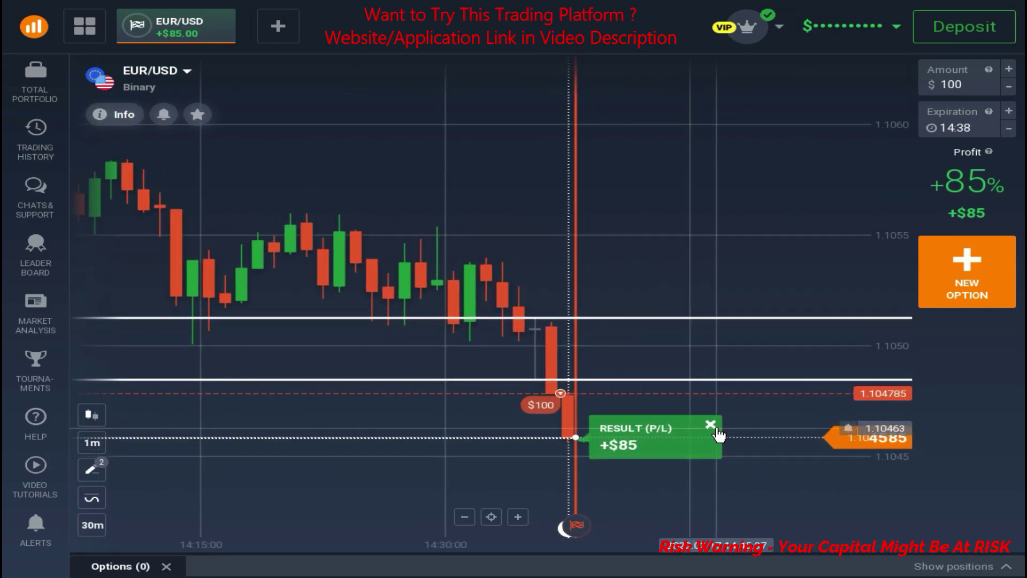
pyautogui.scroll(-4, 688, 436)
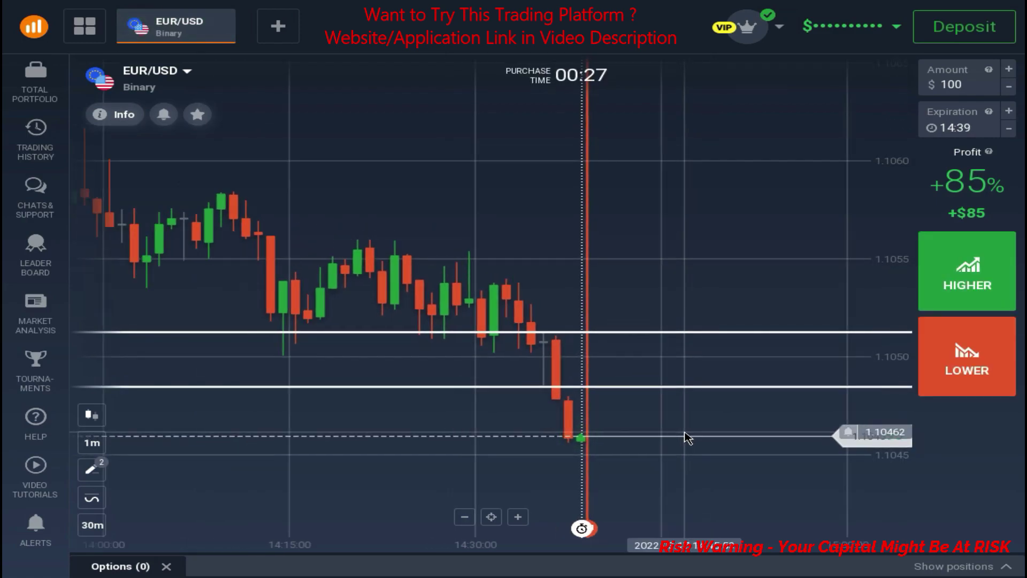
pyautogui.scroll(3, 386, 422)
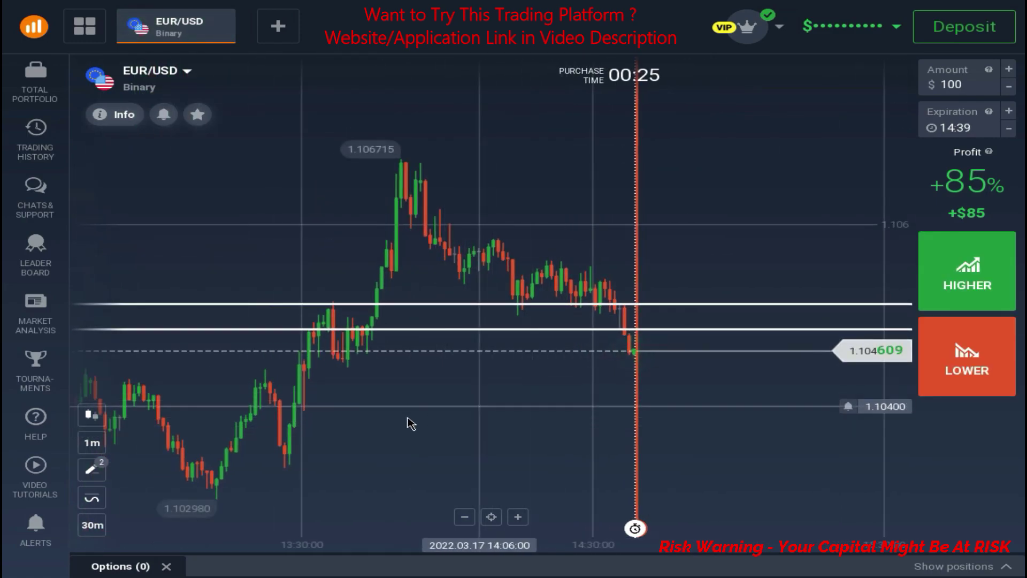
pyautogui.moveTo(326, 423)
pyautogui.mouseDown()
pyautogui.moveTo(569, 335)
pyautogui.moveTo(511, 332)
pyautogui.moveTo(498, 368)
pyautogui.mouseUp()
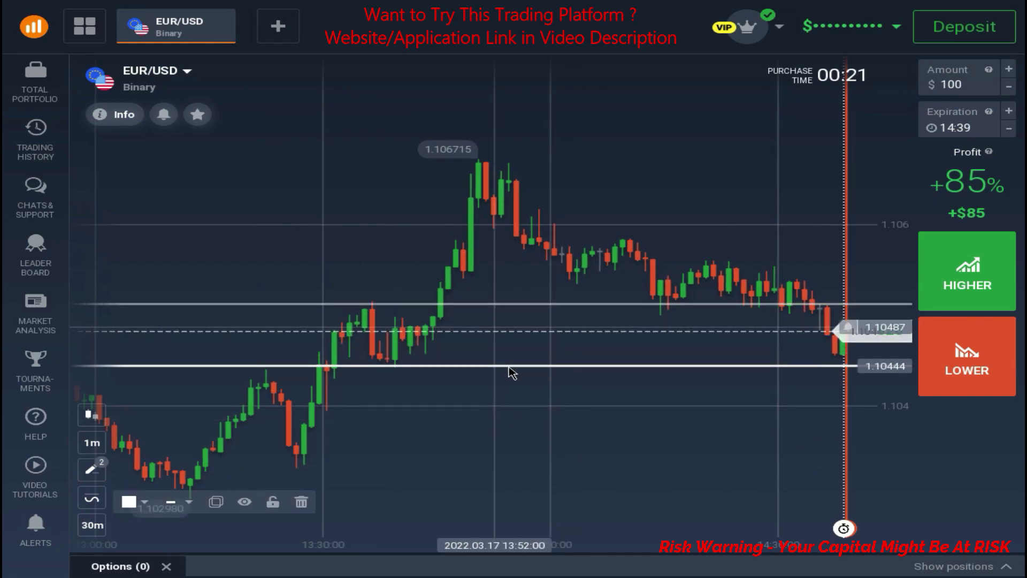
pyautogui.scroll(5, 539, 422)
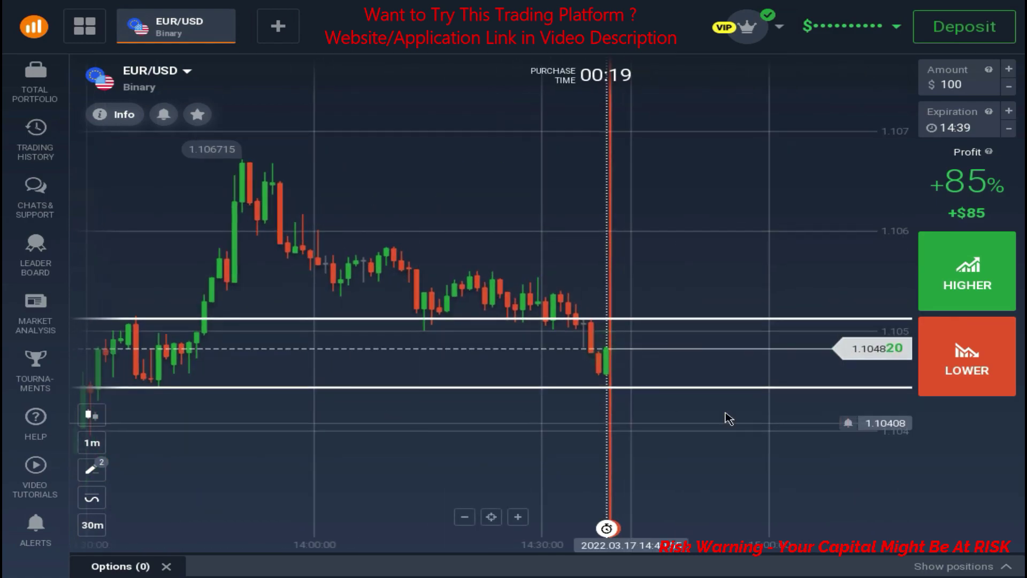
pyautogui.scroll(5, 729, 419)
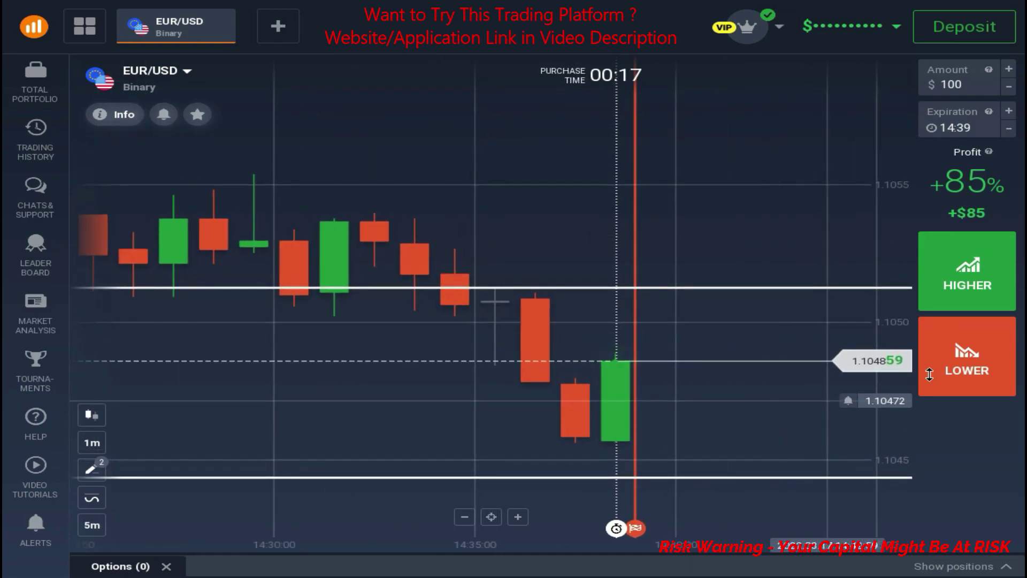
pyautogui.click(954, 371)
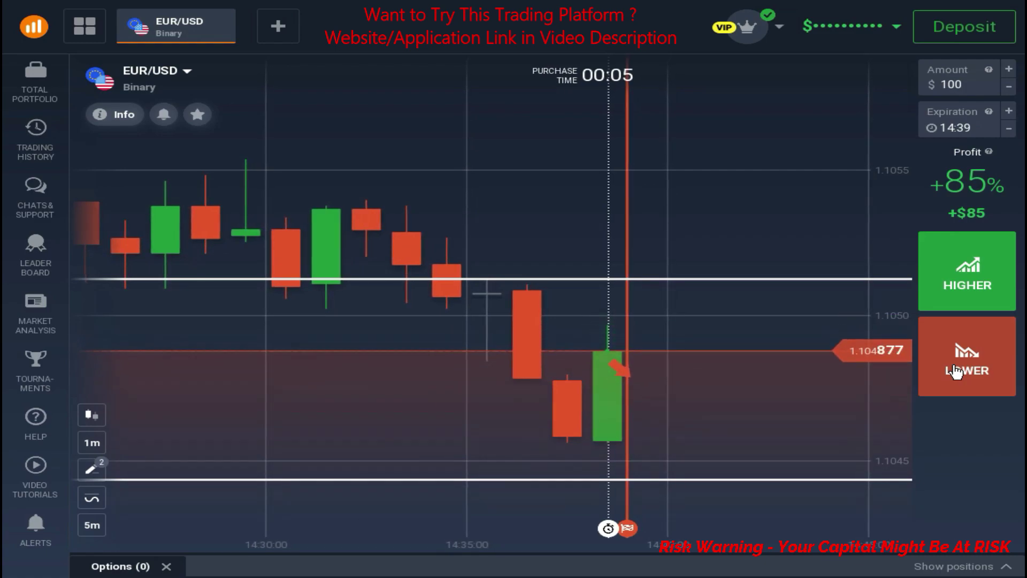
# Place a $100 Lower trade and drag the upper support line down to 1.10450
pyautogui.click(956, 371)
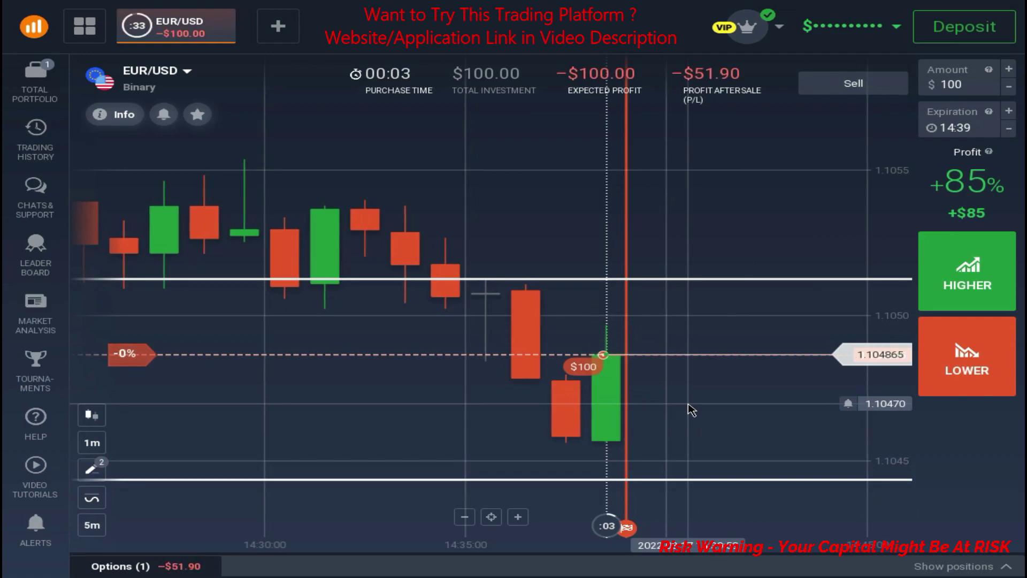
pyautogui.scroll(-5, 690, 409)
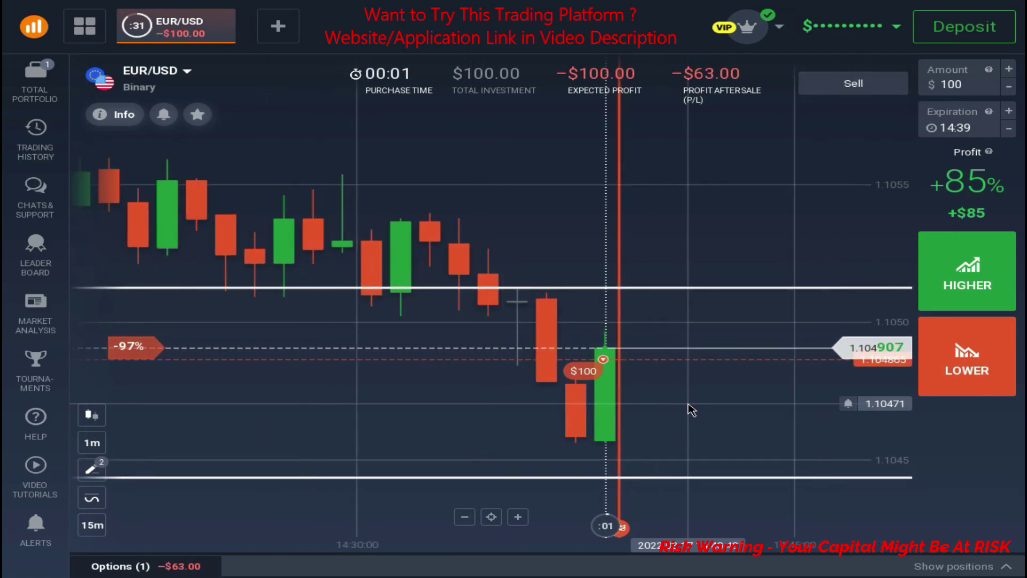
pyautogui.scroll(-3, 444, 438)
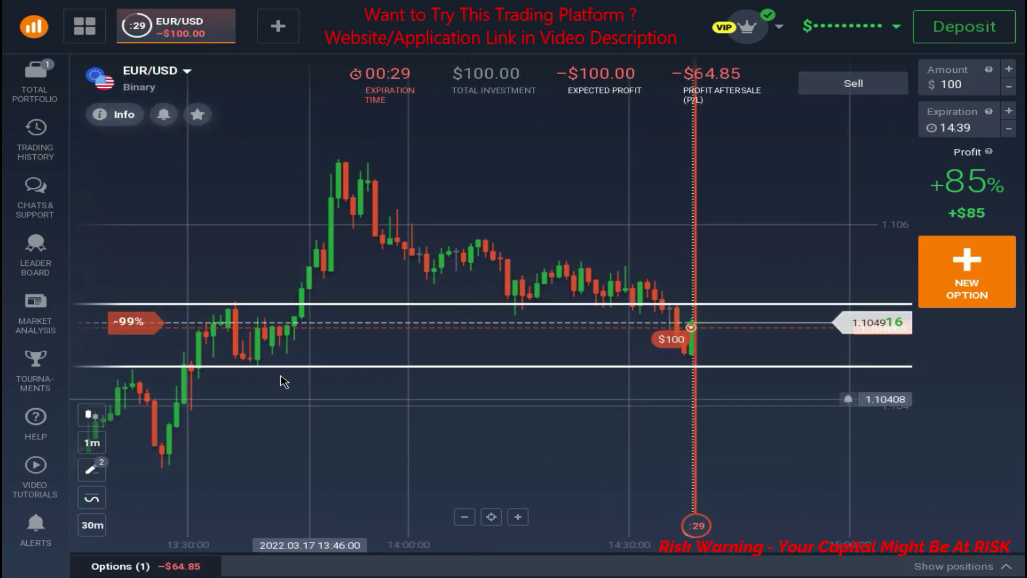
pyautogui.moveTo(509, 305); pyautogui.dragTo(444, 362)
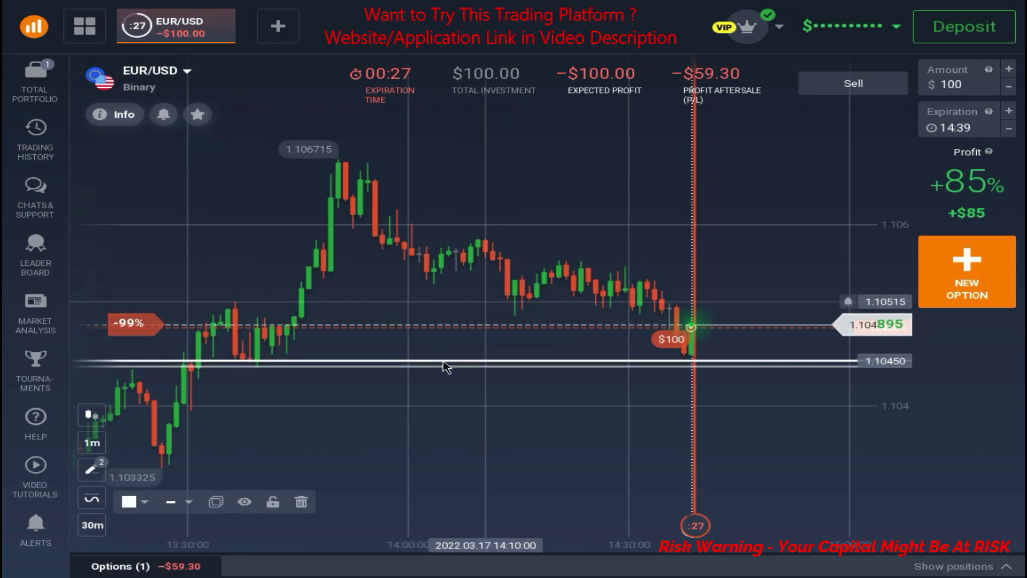
pyautogui.click(454, 394)
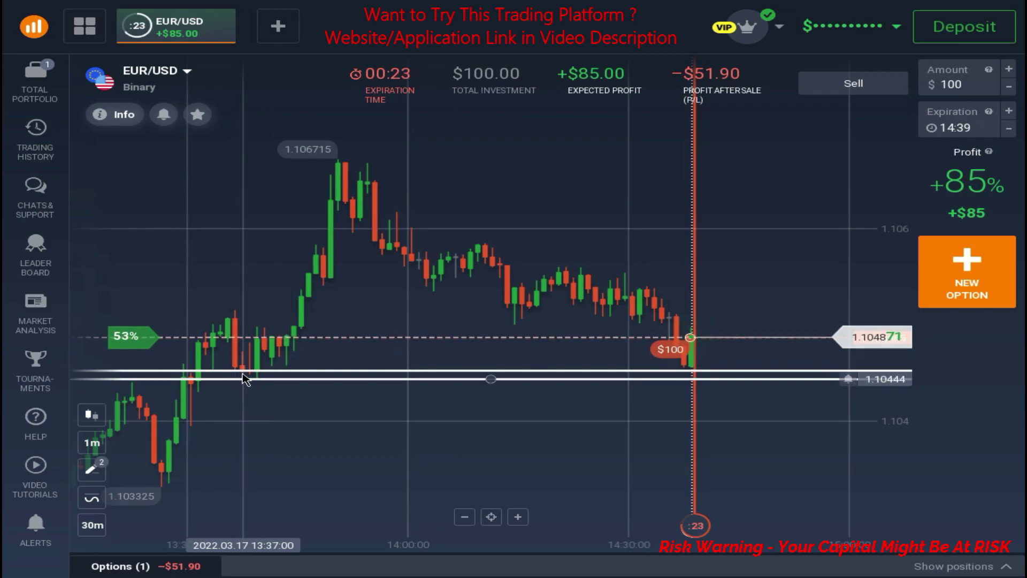
# Nudge the 1.10452 support line slightly lower, then dismiss the +$85 result
pyautogui.scroll(3, 245, 375)
pyautogui.scroll(2, 696, 453)
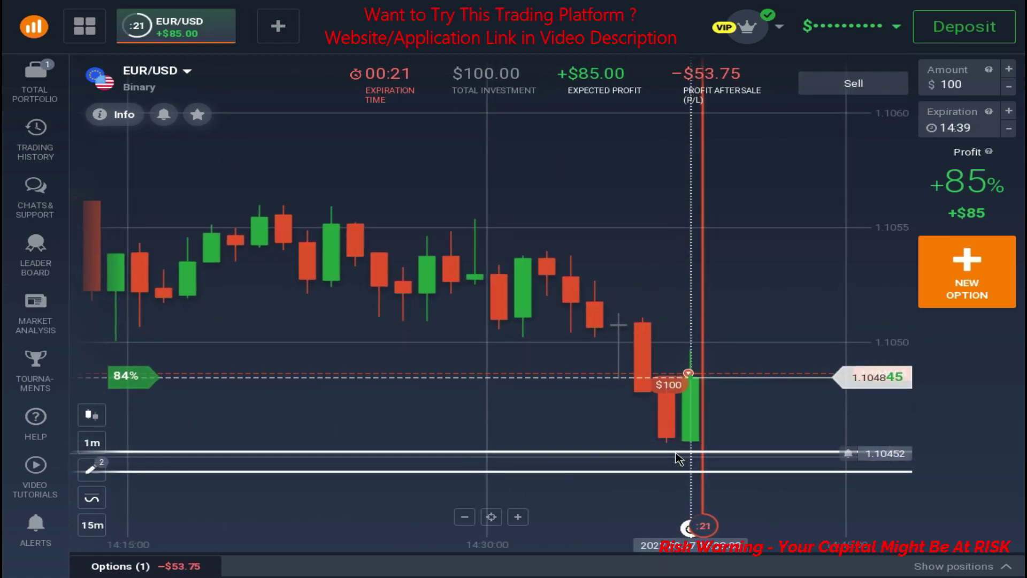
pyautogui.click(494, 452)
pyautogui.moveTo(492, 452); pyautogui.dragTo(490, 455)
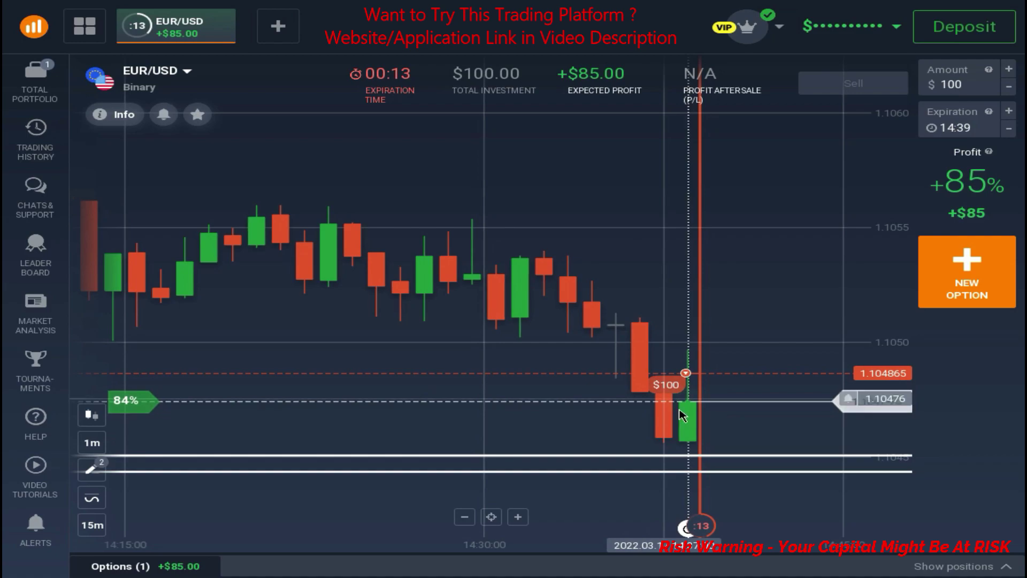
pyautogui.scroll(-5, 471, 450)
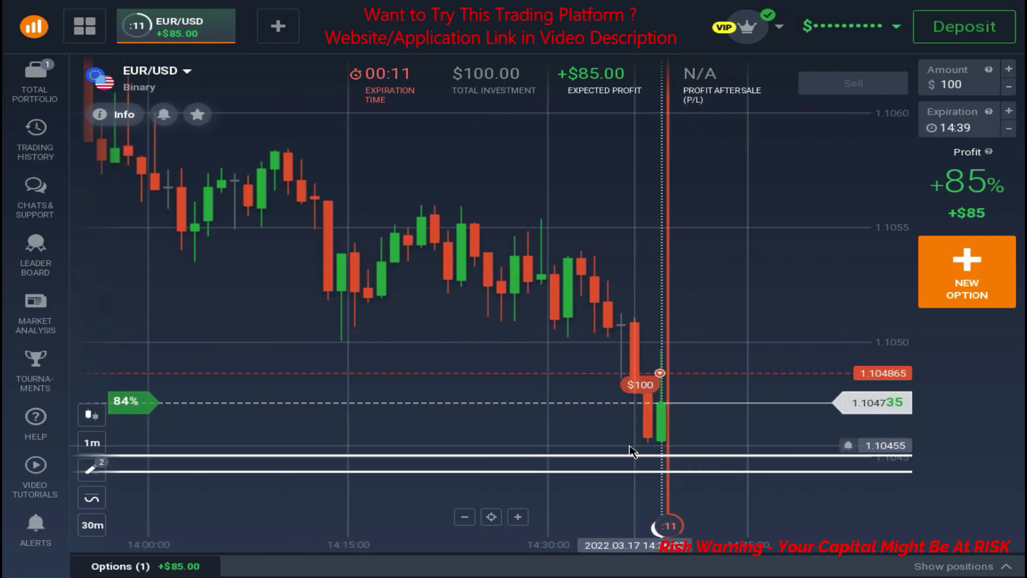
pyautogui.scroll(5, 471, 449)
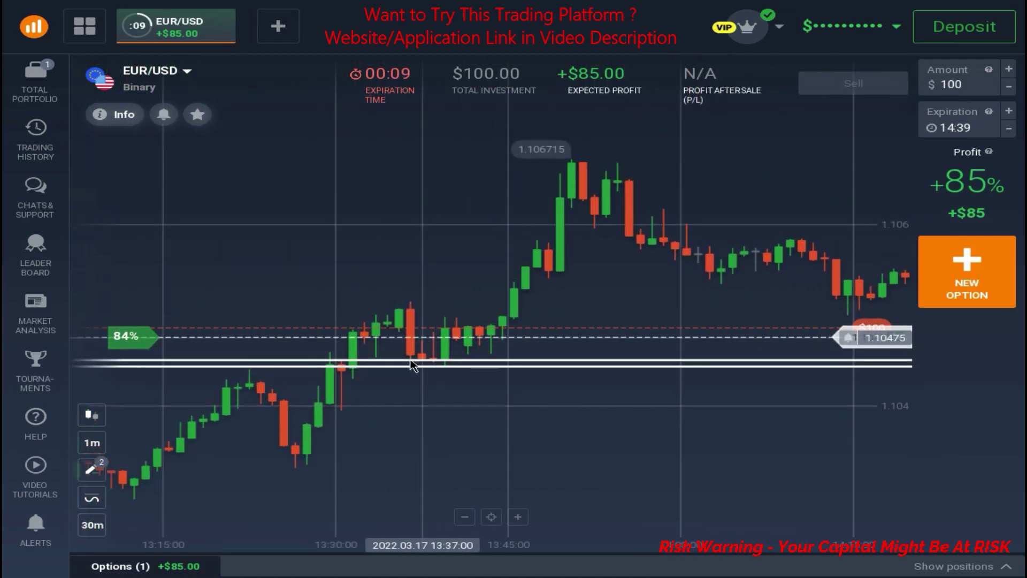
pyautogui.click(487, 362)
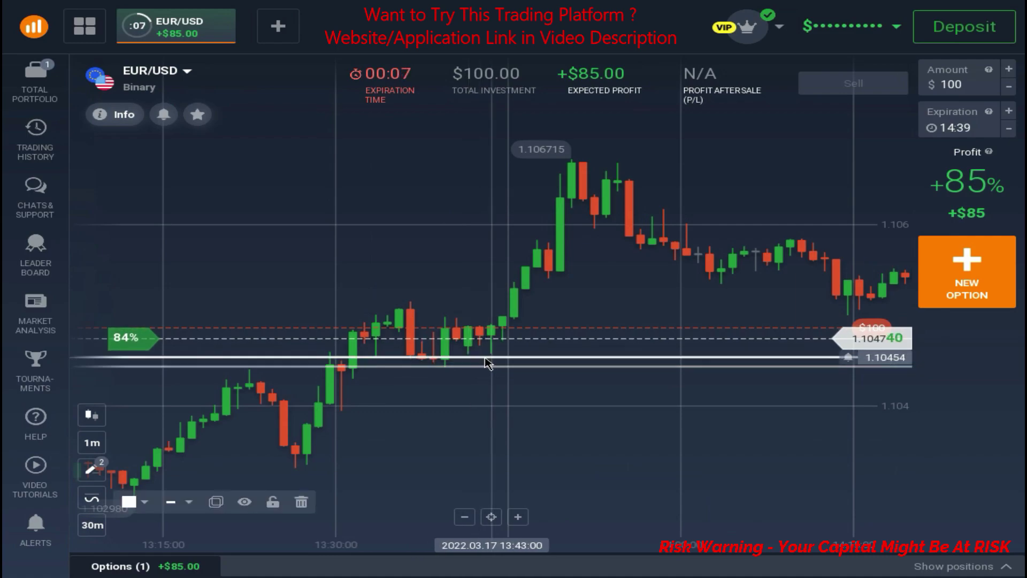
pyautogui.moveTo(476, 433); pyautogui.dragTo(378, 407)
pyautogui.scroll(8, 454, 385)
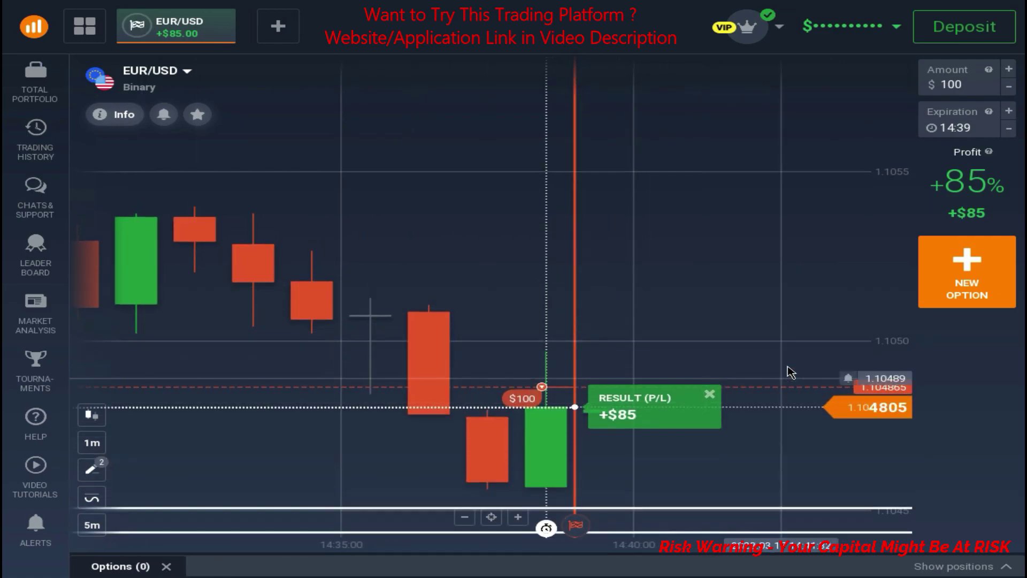
pyautogui.click(710, 395)
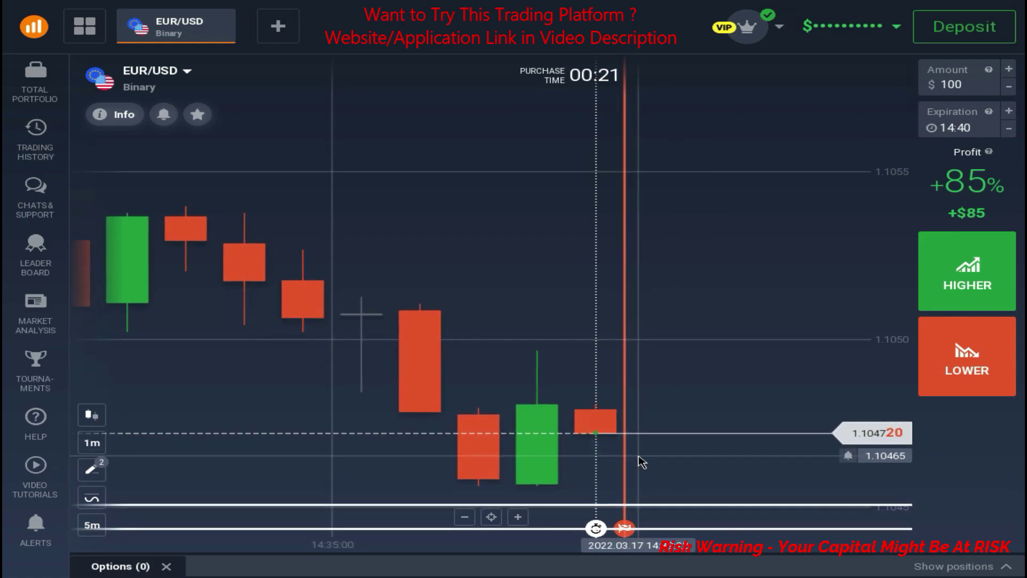
pyautogui.scroll(-2, 642, 462)
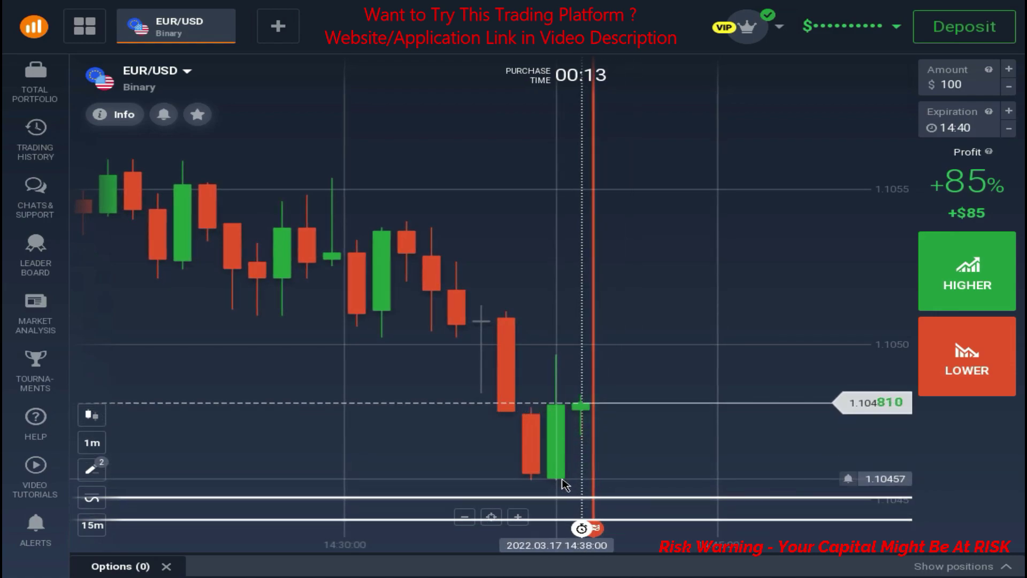
pyautogui.scroll(2, 575, 487)
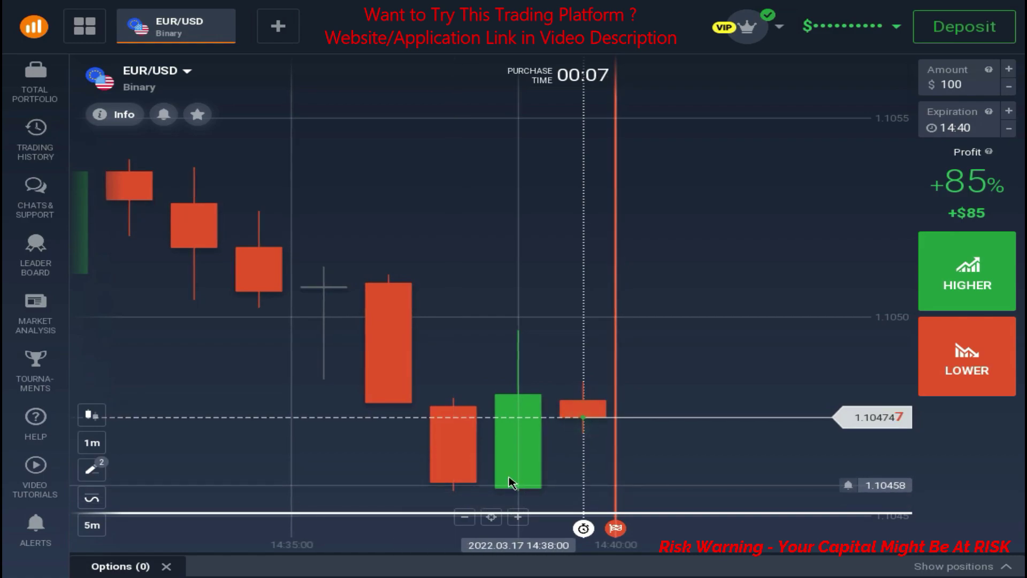
pyautogui.scroll(-2, 502, 475)
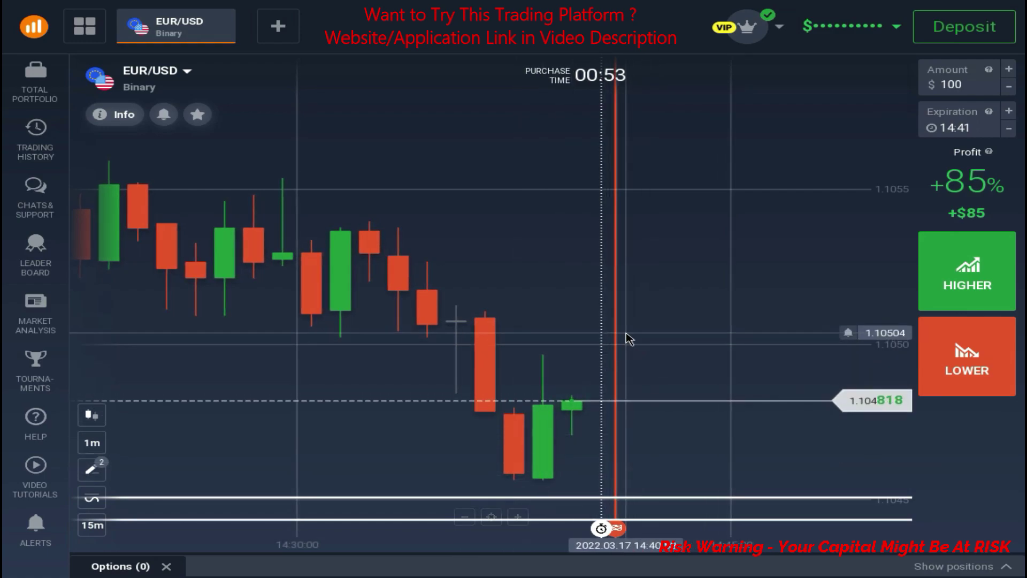
pyautogui.scroll(-5, 615, 436)
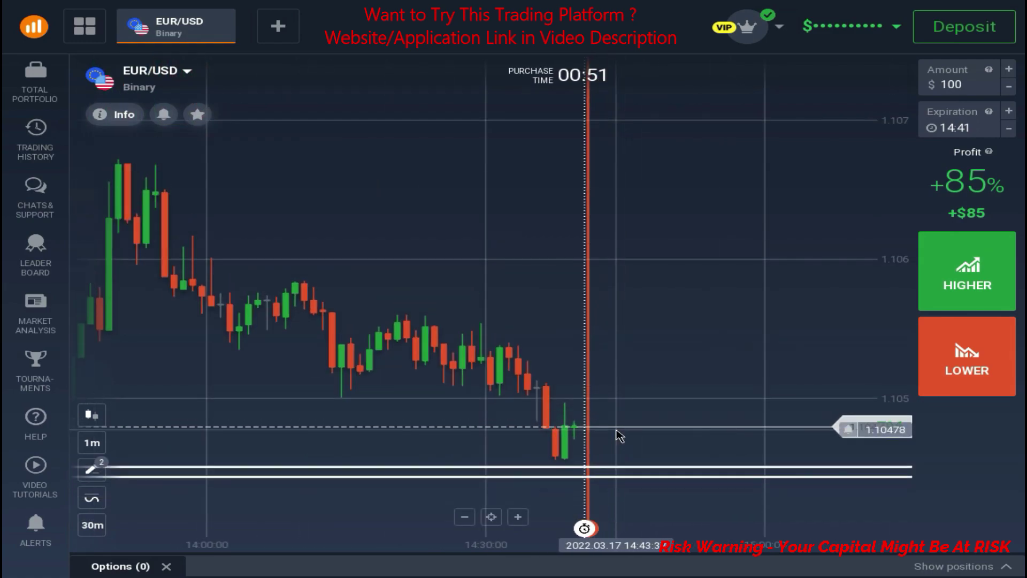
pyautogui.scroll(-3, 617, 433)
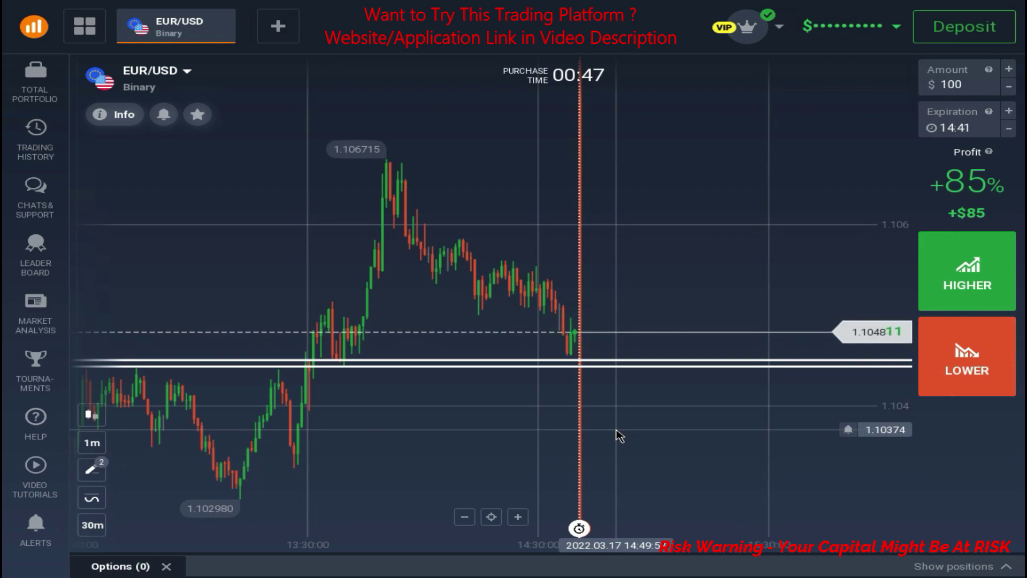
pyautogui.scroll(10, 618, 437)
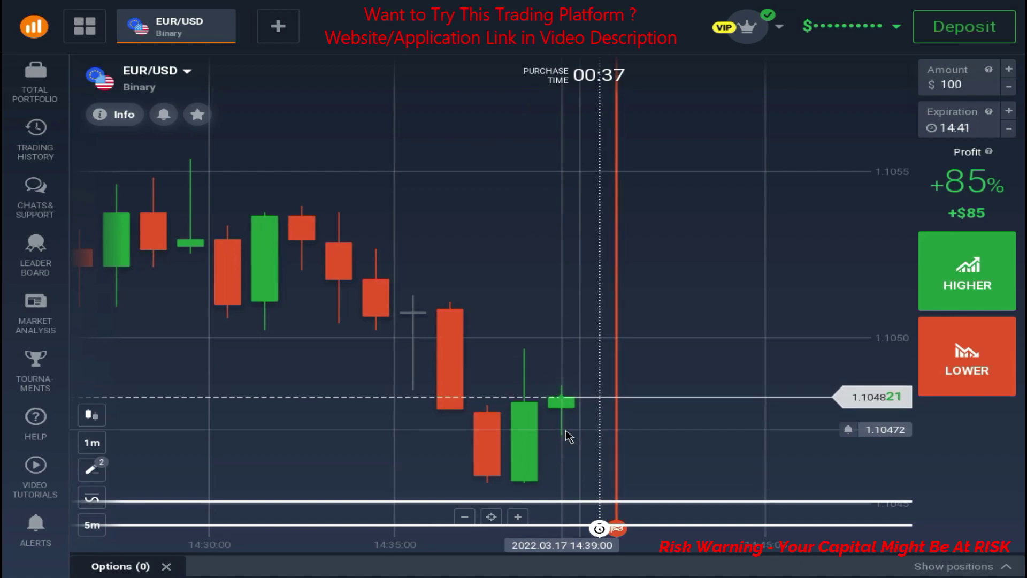
pyautogui.scroll(2, 629, 450)
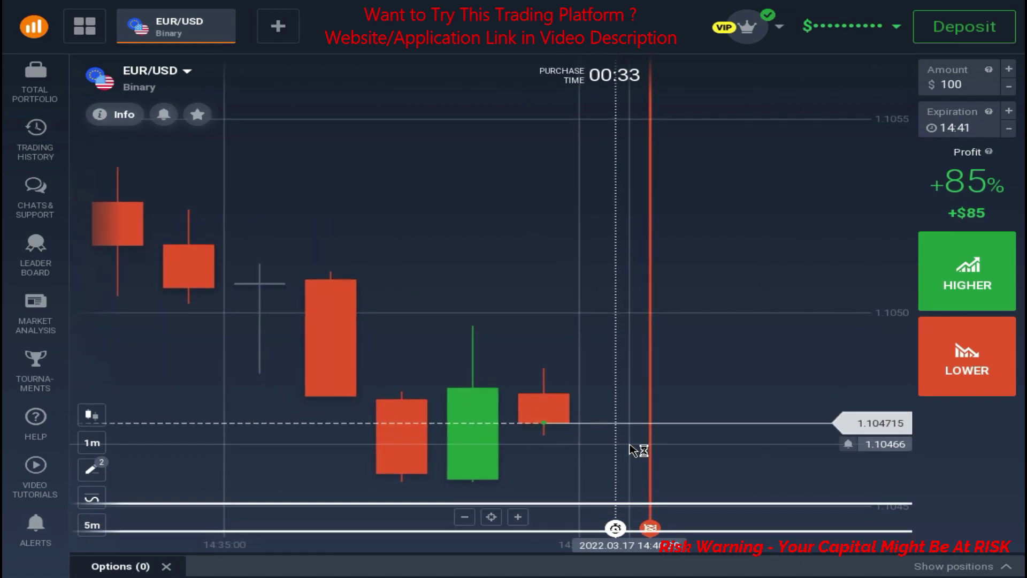
pyautogui.scroll(-2, 633, 450)
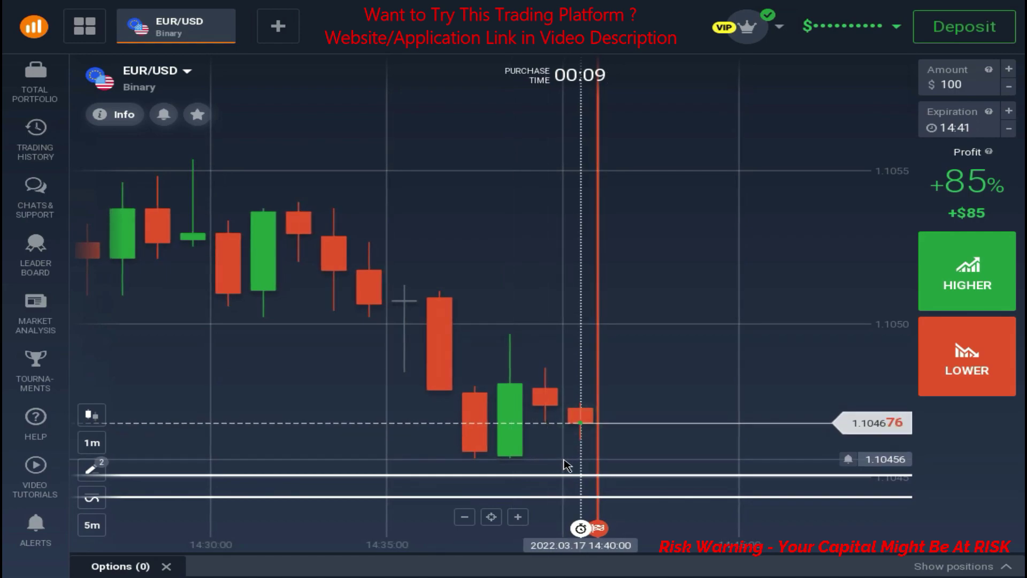
# Zoom the EUR/USD chart in and out to inspect prices around the support line
pyautogui.scroll(5, 447, 465)
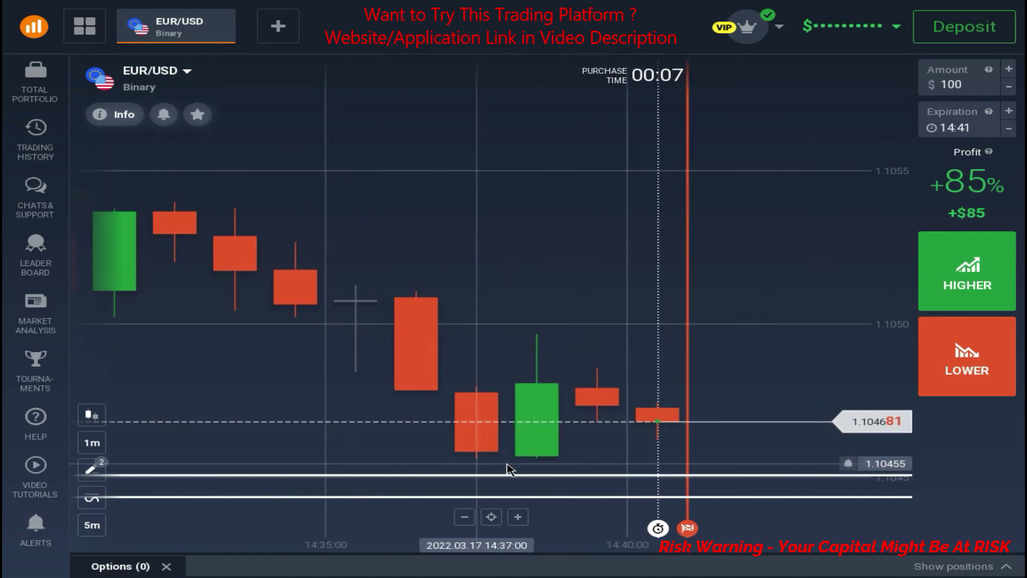
pyautogui.scroll(2, 510, 470)
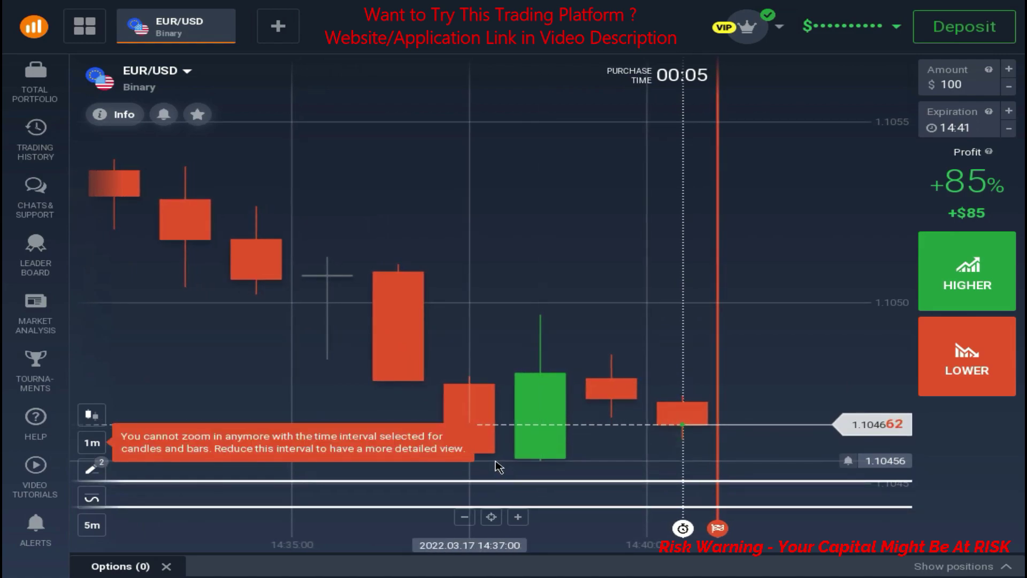
pyautogui.scroll(-4, 514, 463)
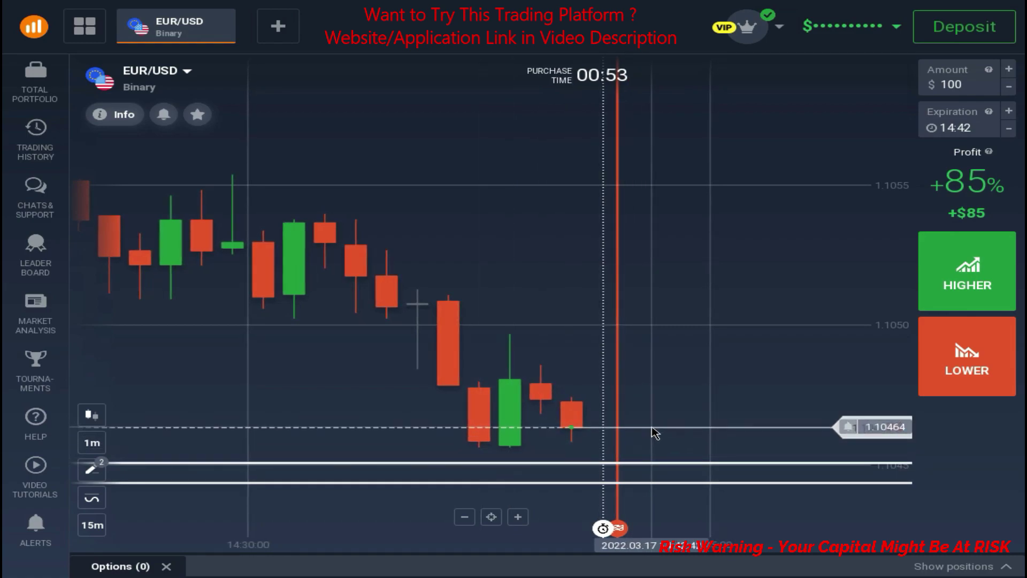
pyautogui.scroll(3, 654, 432)
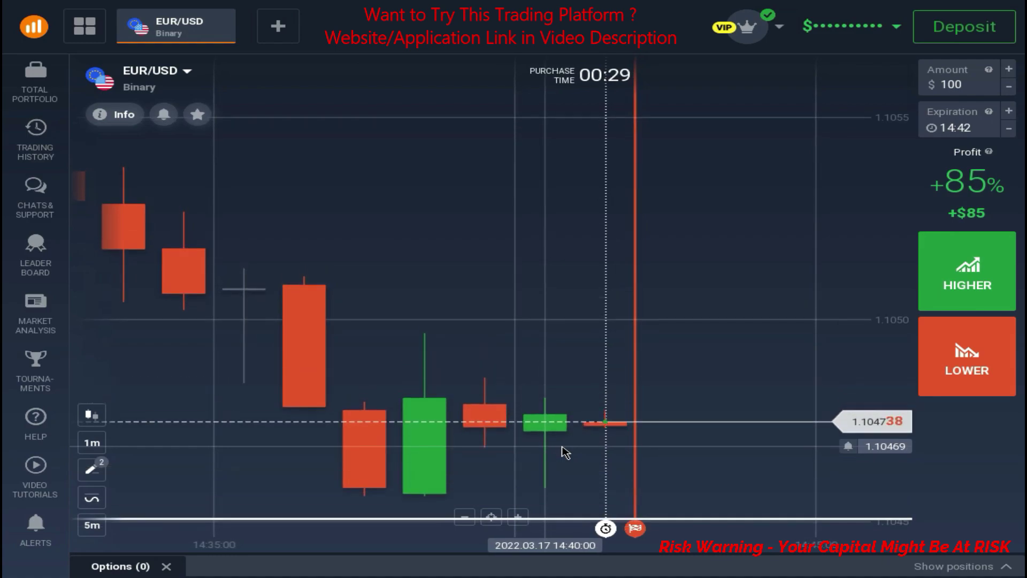
pyautogui.scroll(-2, 563, 457)
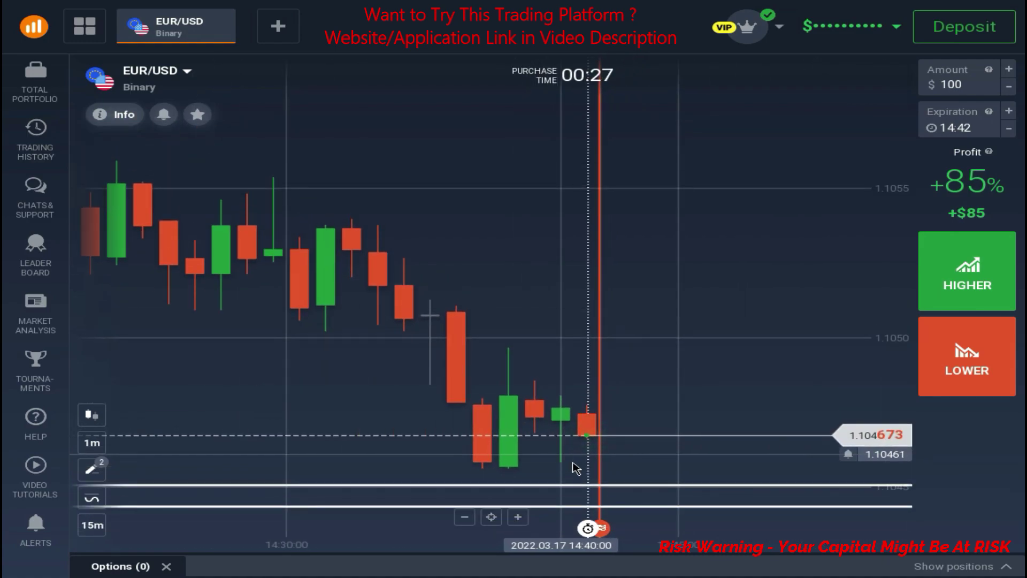
pyautogui.scroll(2, 559, 466)
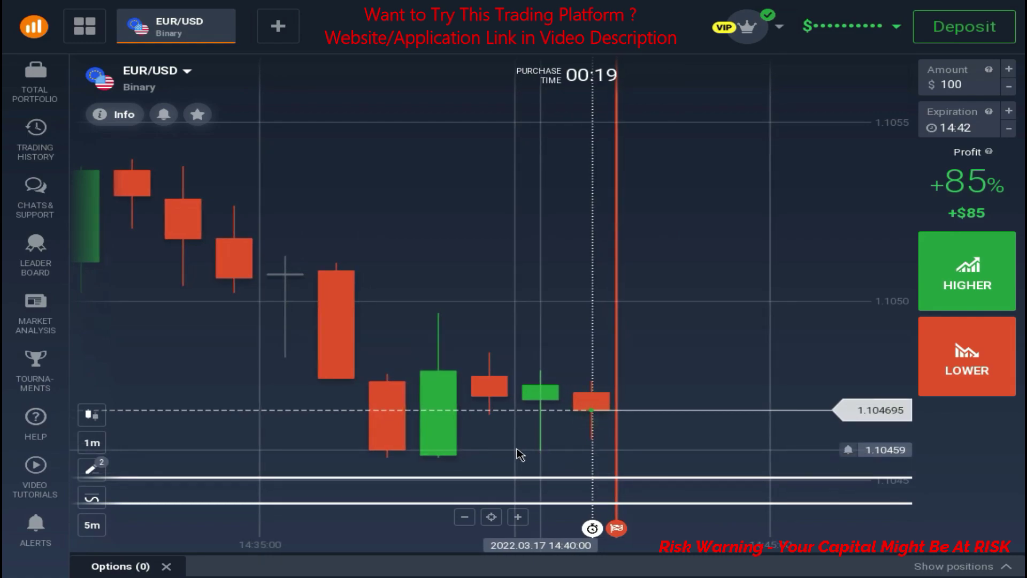
pyautogui.scroll(-5, 556, 447)
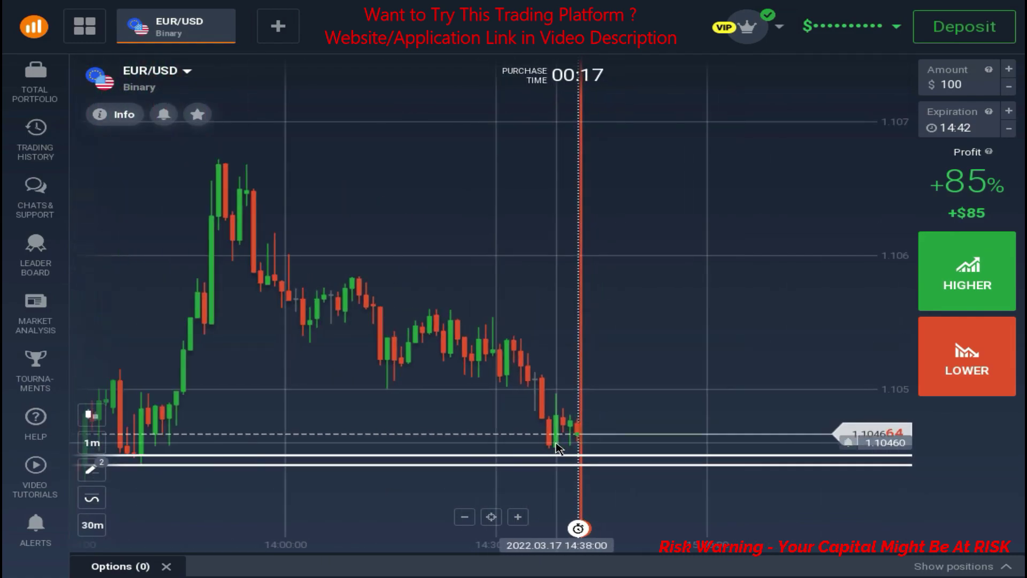
pyautogui.scroll(-2, 557, 447)
pyautogui.scroll(5, 559, 448)
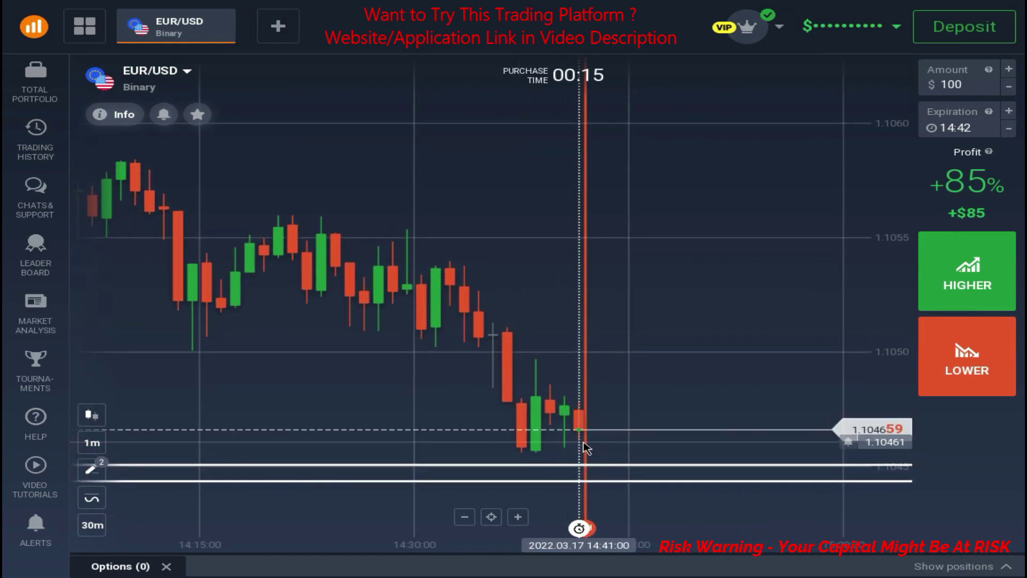
pyautogui.scroll(3, 591, 447)
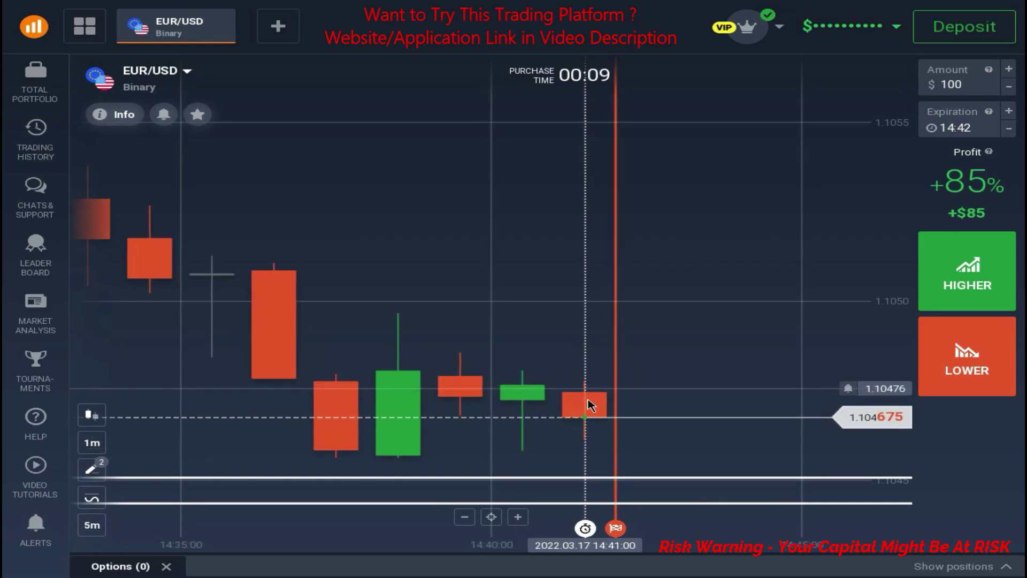
pyautogui.scroll(-3, 588, 451)
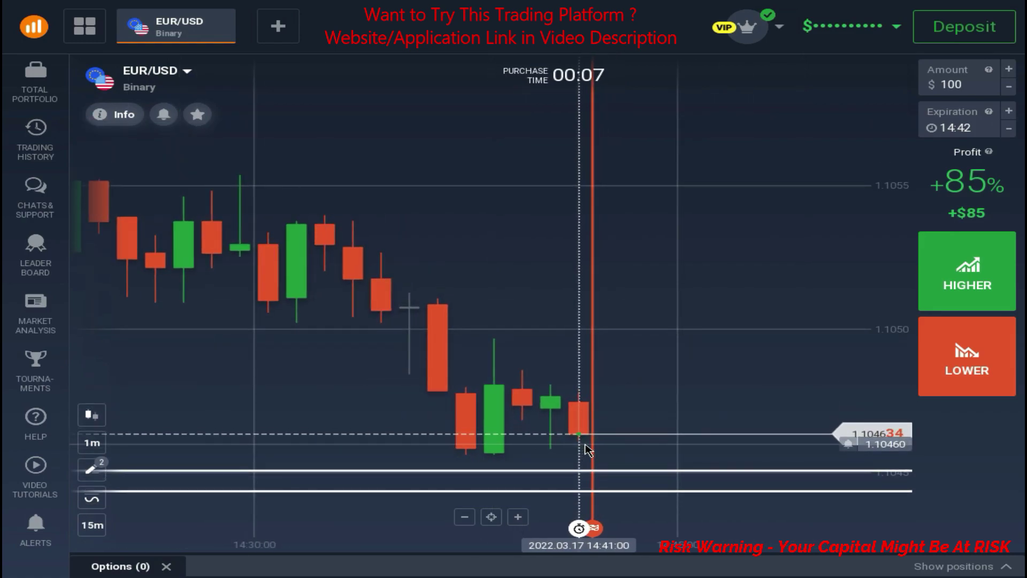
pyautogui.scroll(-2, 589, 451)
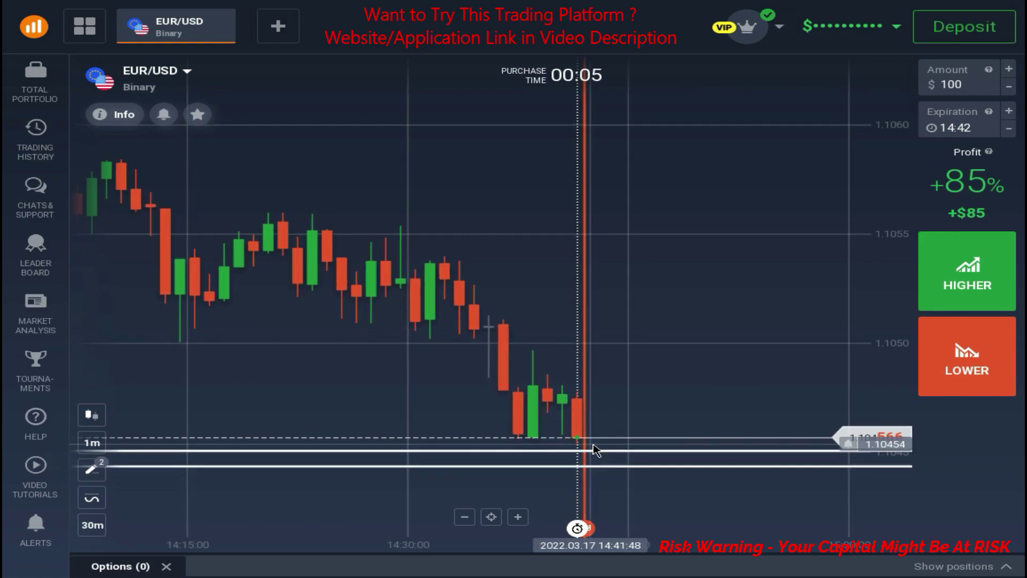
pyautogui.scroll(5, 591, 448)
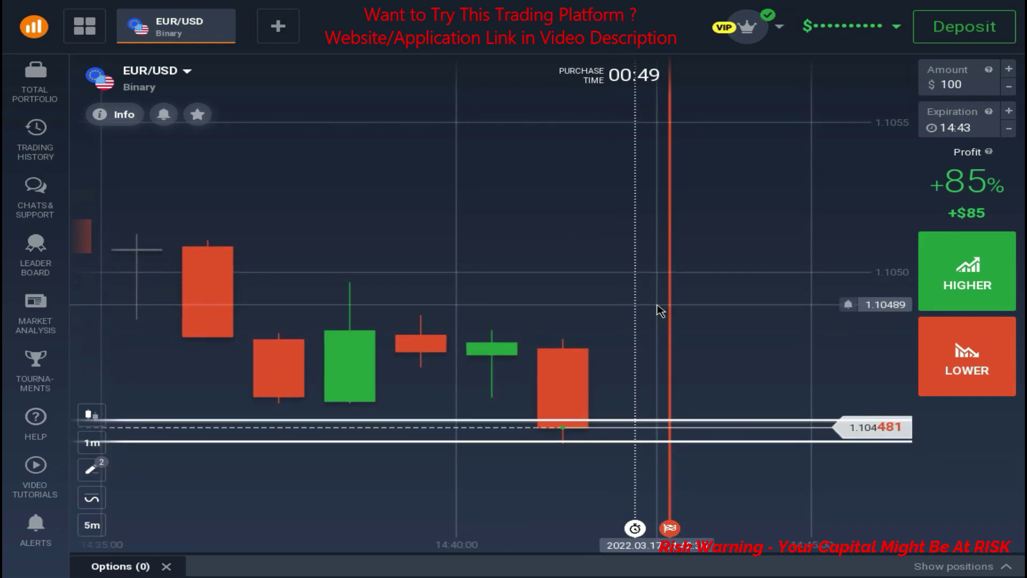
pyautogui.scroll(-5, 669, 353)
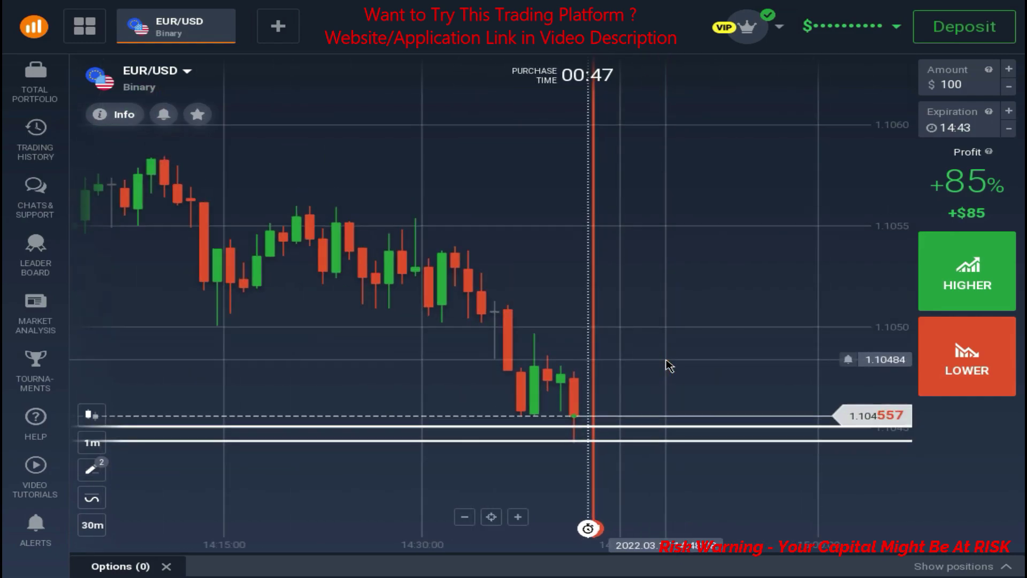
pyautogui.scroll(6, 610, 420)
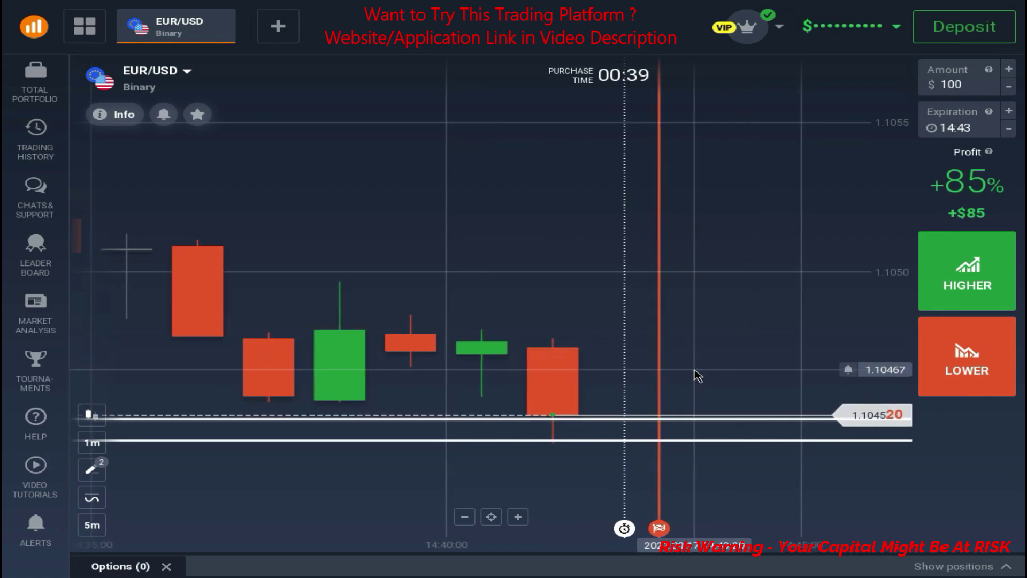
pyautogui.scroll(-5, 697, 376)
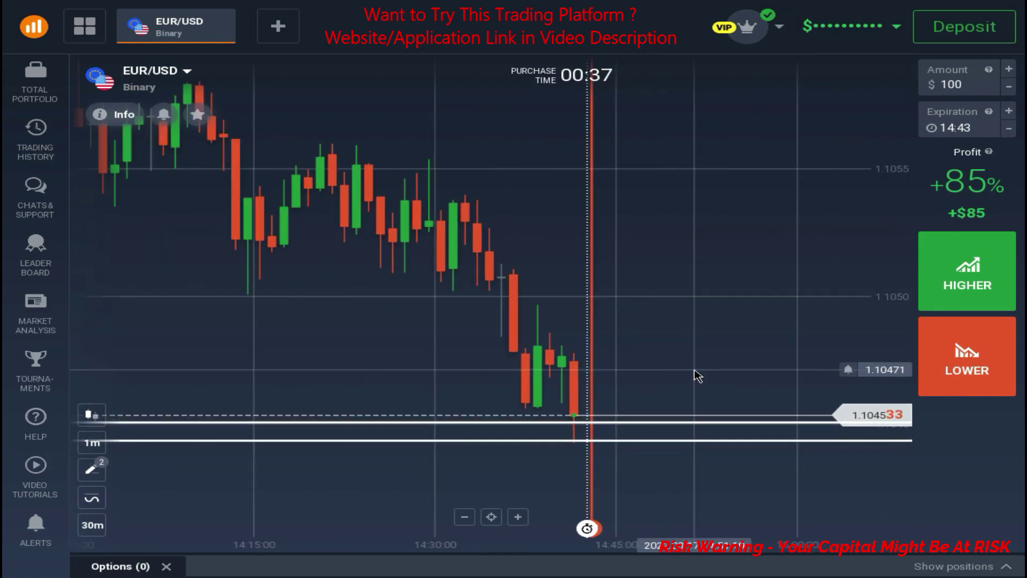
pyautogui.scroll(5, 697, 376)
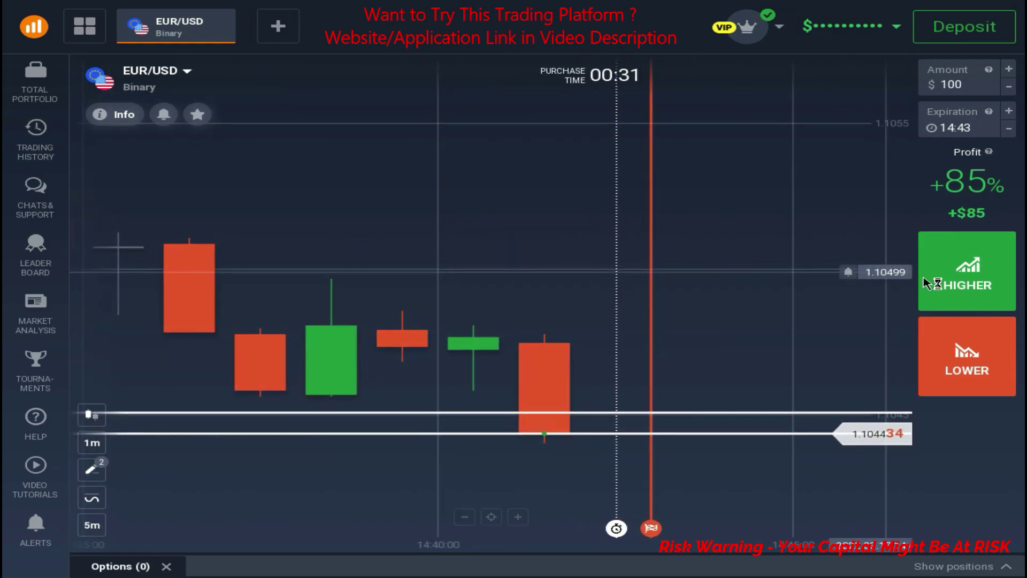
pyautogui.scroll(-5, 738, 348)
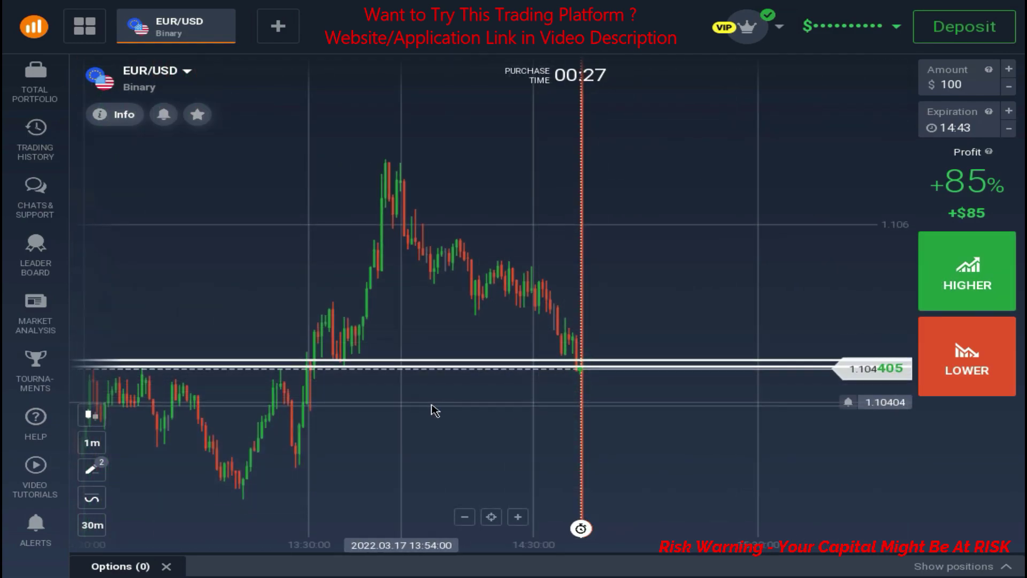
pyautogui.scroll(4, 337, 409)
pyautogui.scroll(2, 396, 412)
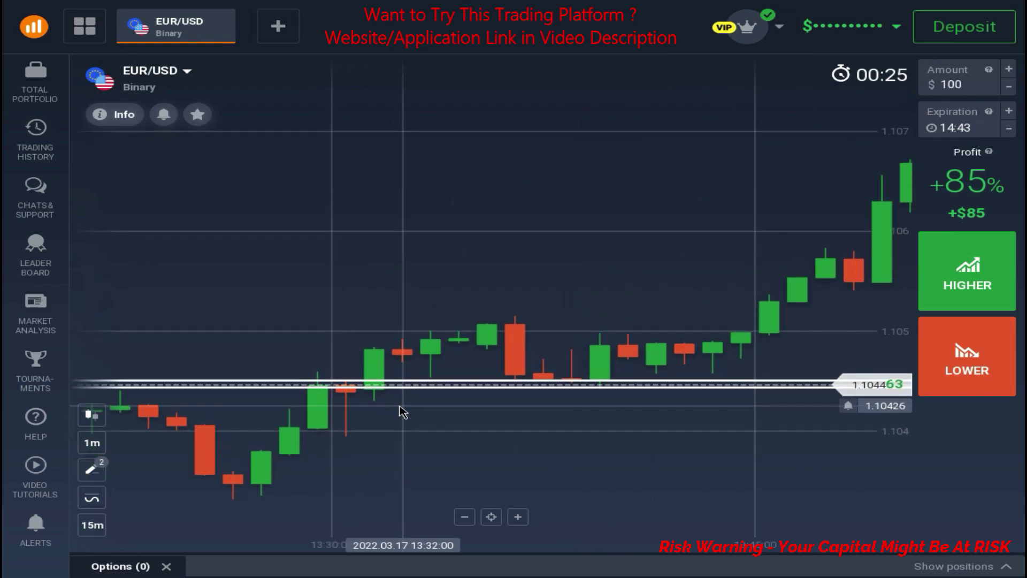
# Fix the support line at 1.10443 and reposition the price alert near the latest price
pyautogui.click(493, 390)
pyautogui.scroll(-3, 497, 404)
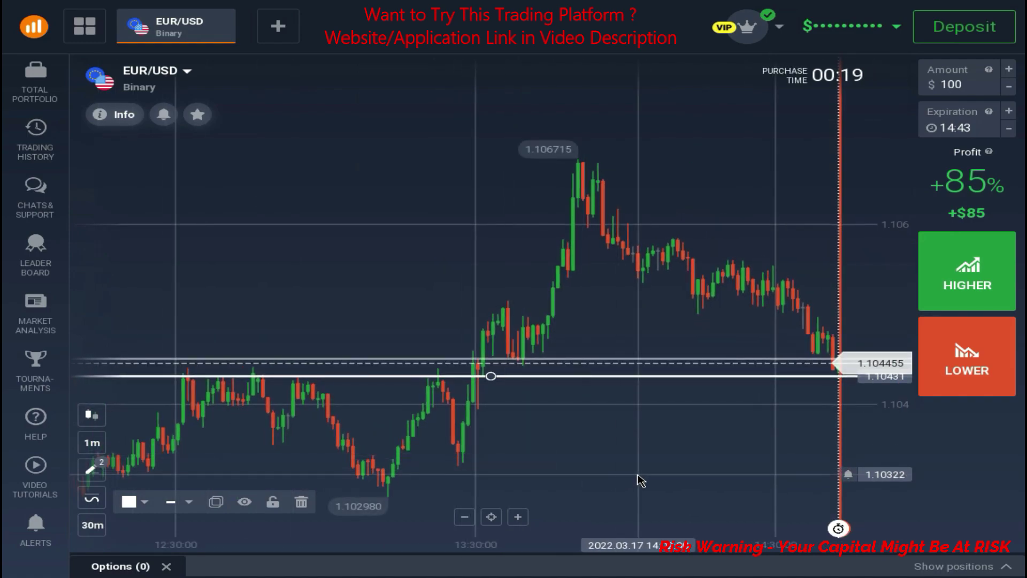
pyautogui.moveTo(637, 480); pyautogui.dragTo(429, 465)
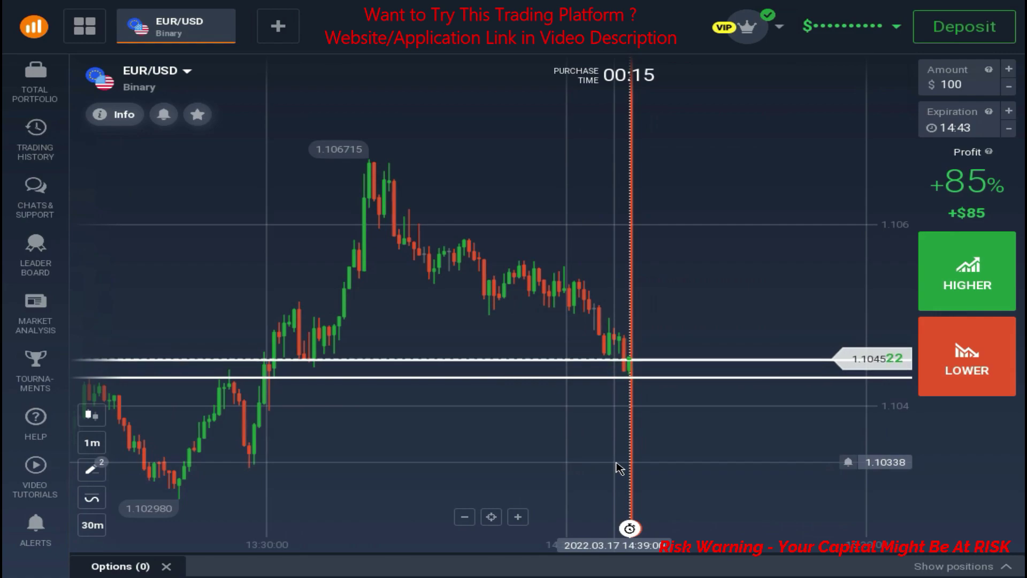
pyautogui.moveTo(619, 469); pyautogui.dragTo(550, 465)
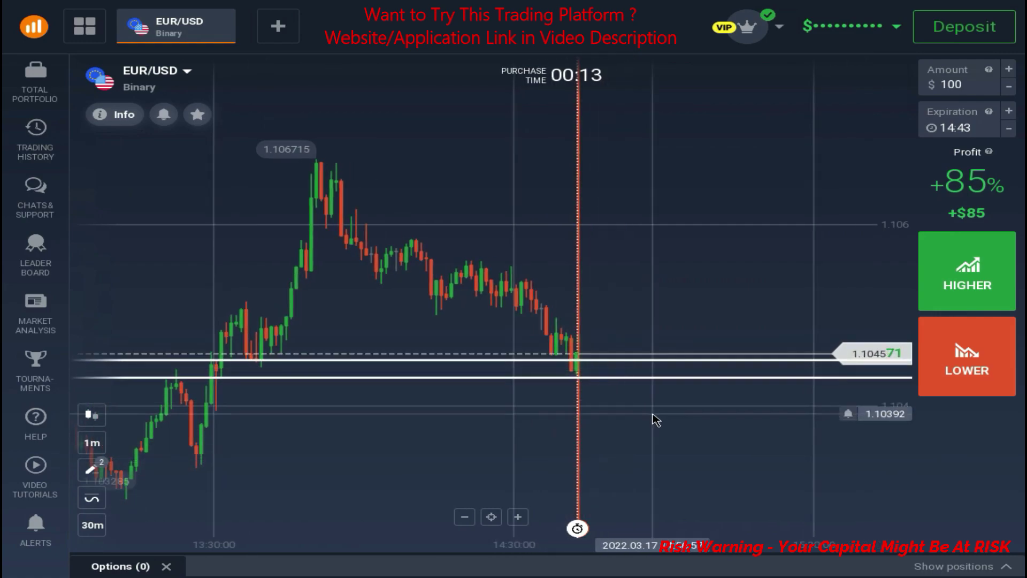
pyautogui.scroll(5, 654, 419)
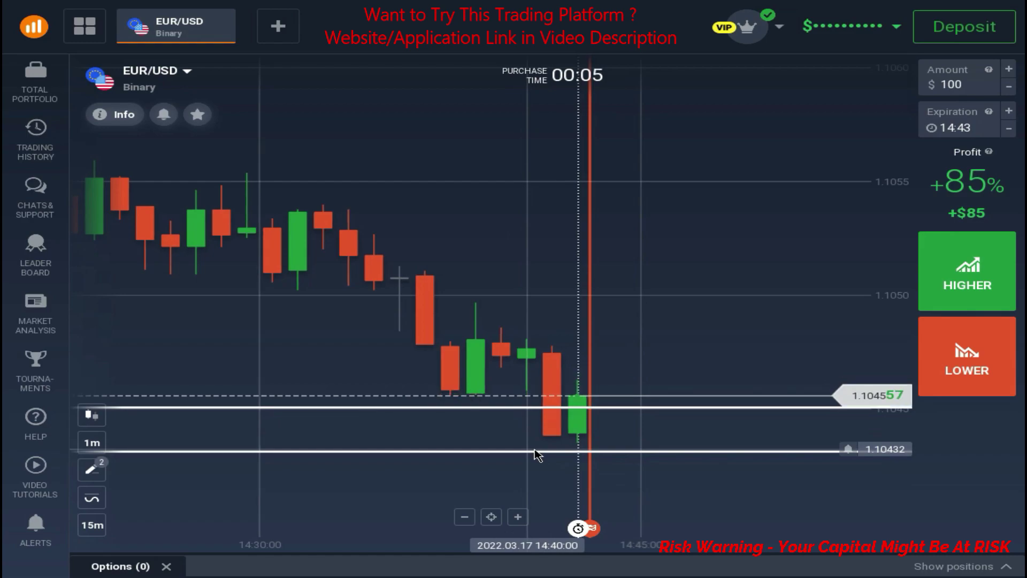
pyautogui.scroll(-6, 537, 454)
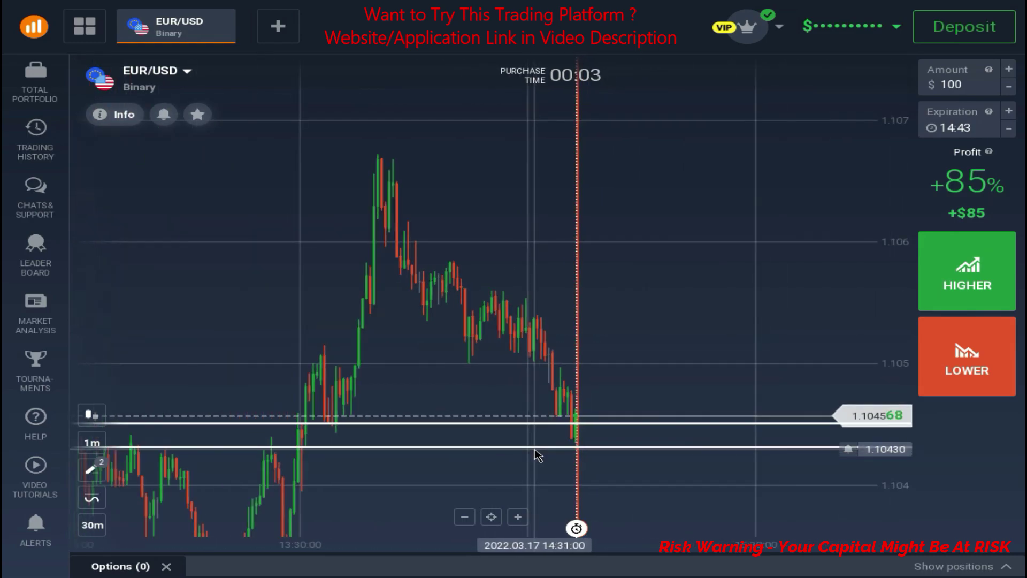
pyautogui.scroll(5, 471, 431)
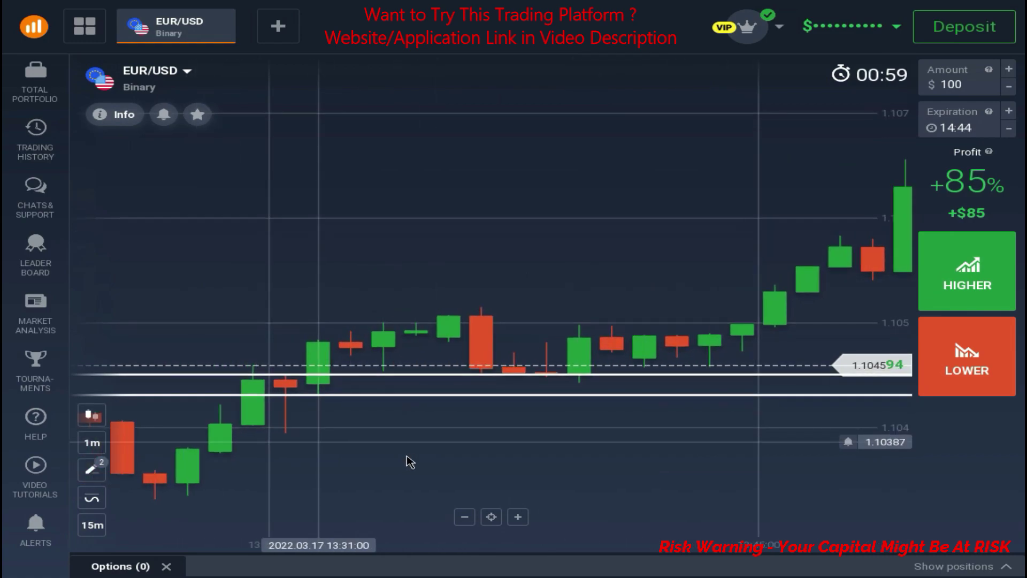
pyautogui.scroll(2, 535, 456)
pyautogui.moveTo(592, 442); pyautogui.dragTo(516, 458)
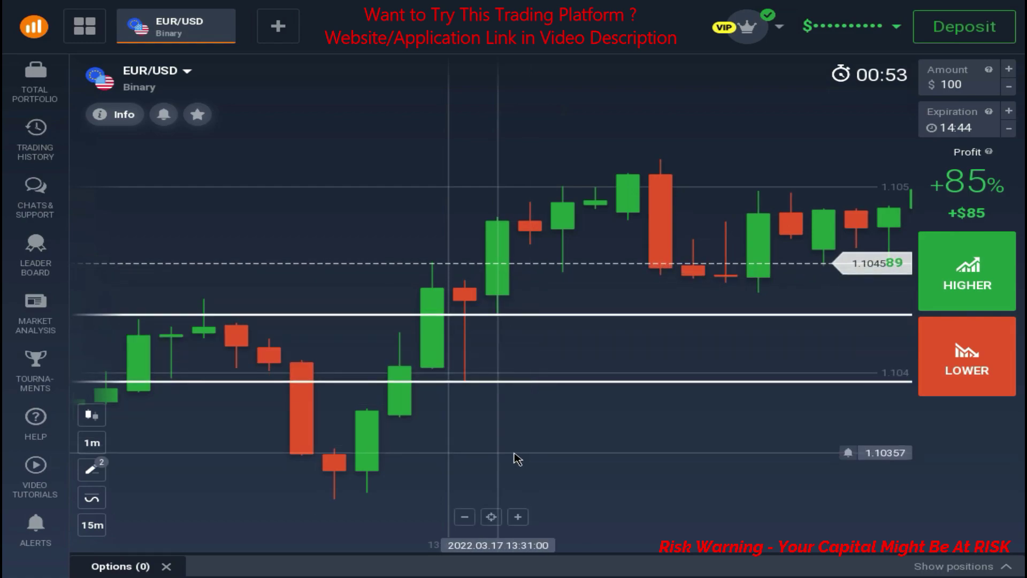
pyautogui.scroll(-3, 517, 459)
pyautogui.scroll(-3, 516, 459)
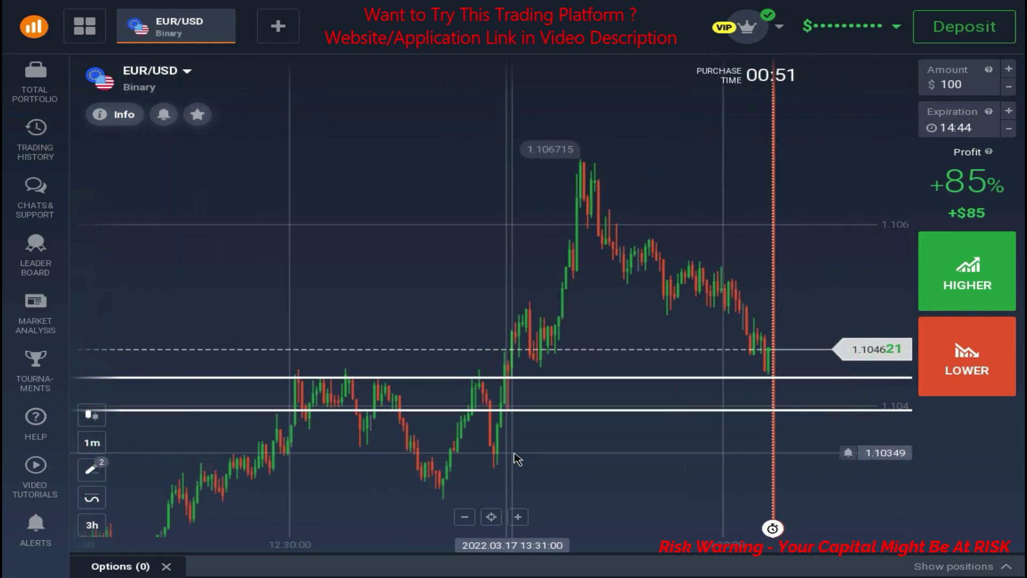
pyautogui.scroll(5, 544, 432)
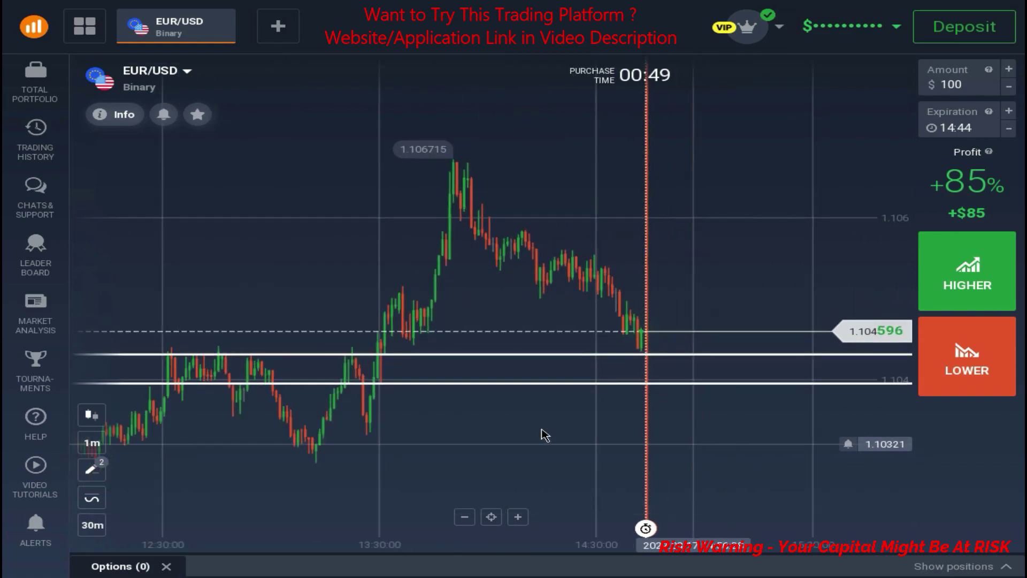
pyautogui.scroll(5, 729, 414)
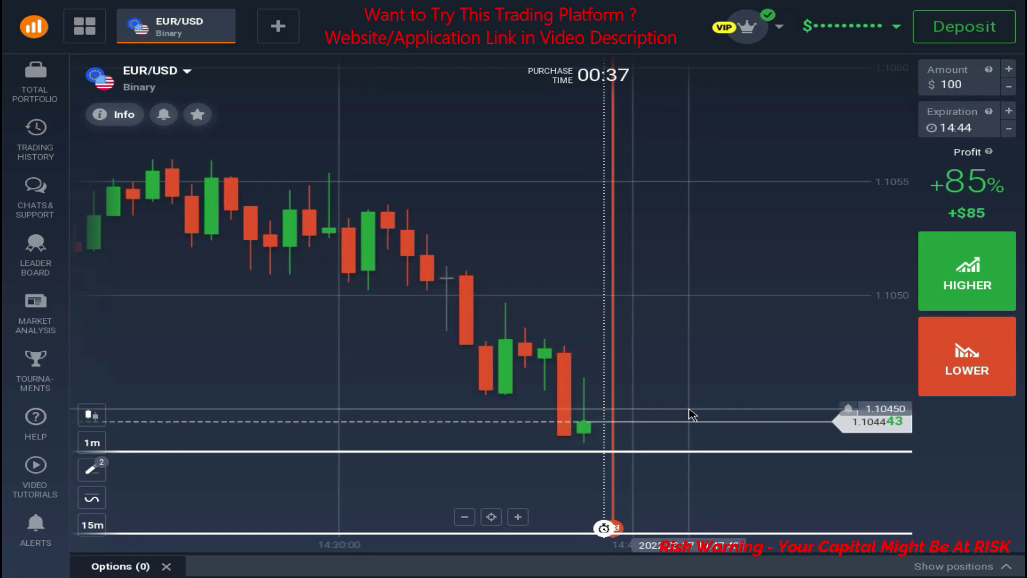
pyautogui.scroll(4, 691, 415)
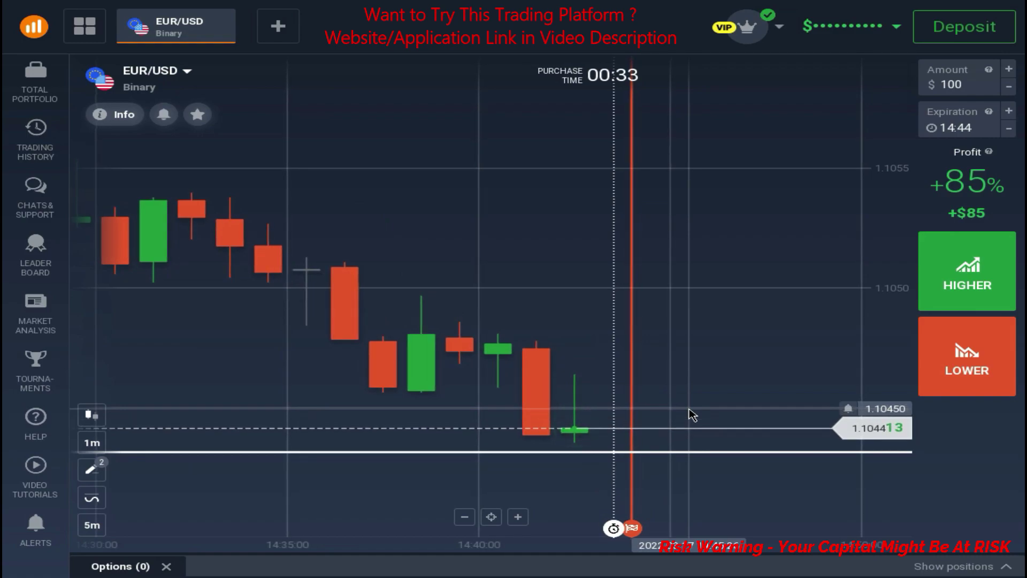
pyautogui.scroll(2, 691, 414)
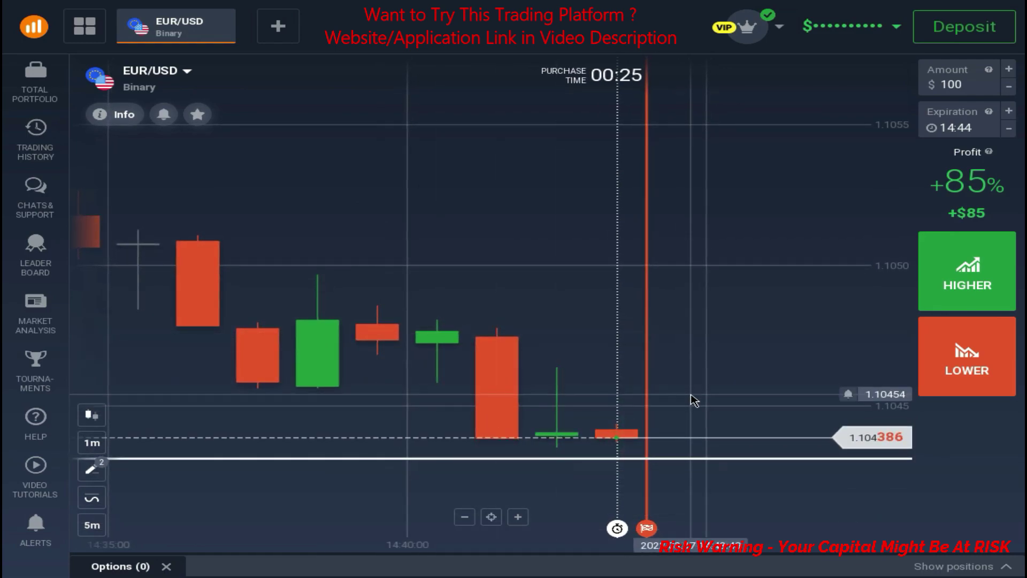
pyautogui.scroll(3, 716, 406)
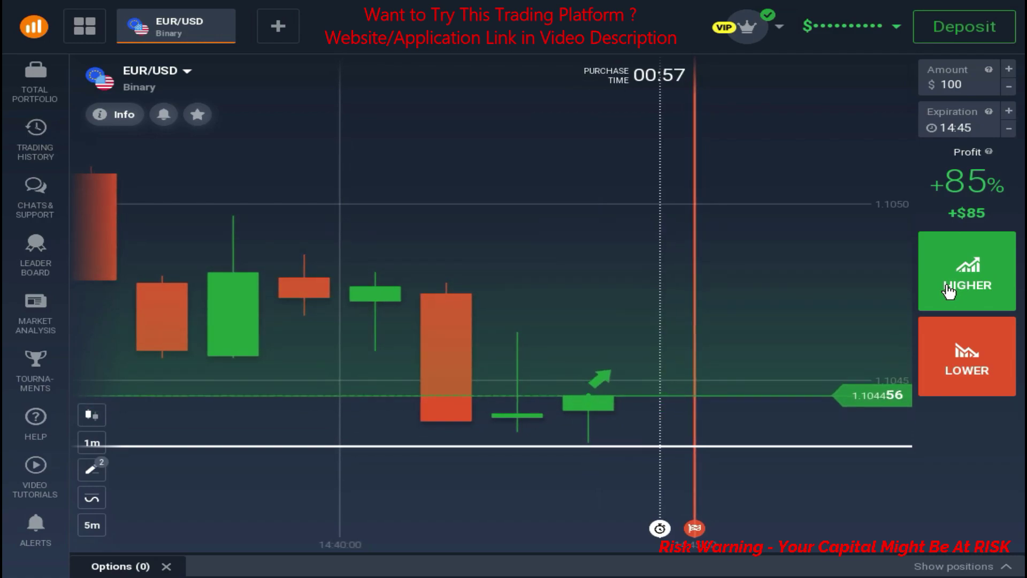
# Buy a $100 Higher option on EUR/USD expiring at 14:45 and follow it on the chart
pyautogui.click(948, 292)
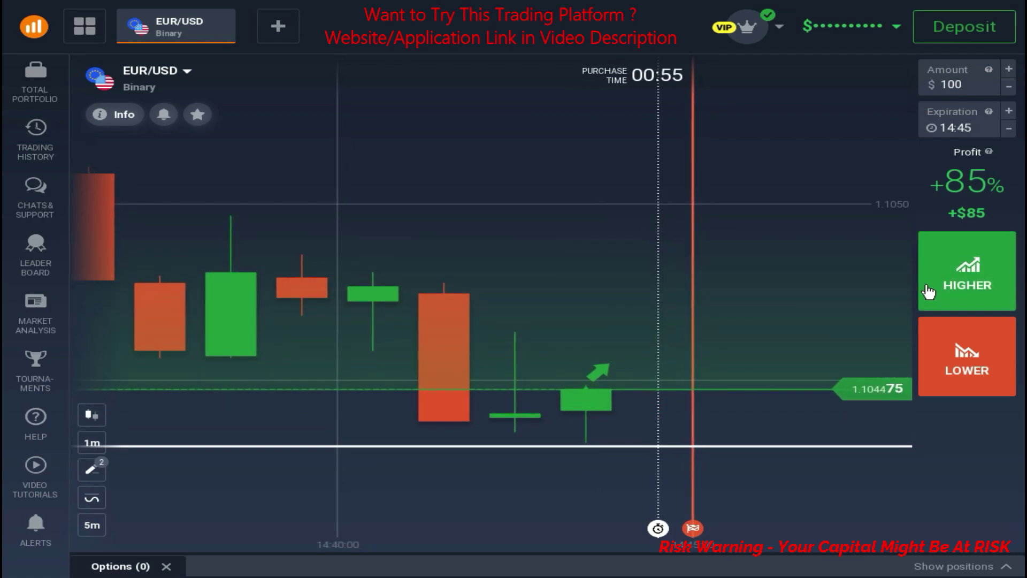
pyautogui.scroll(-4, 709, 415)
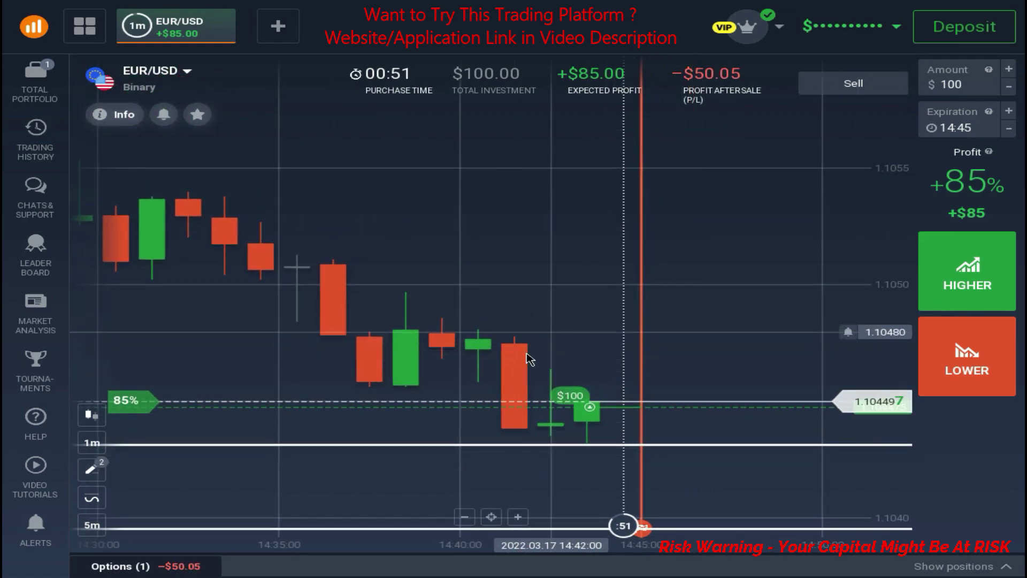
pyautogui.scroll(-5, 568, 455)
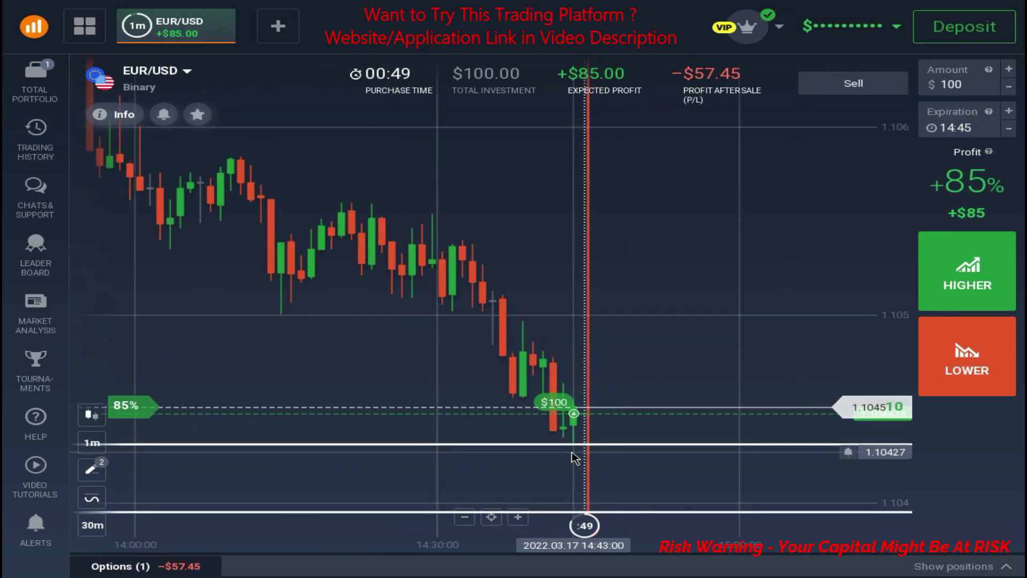
pyautogui.scroll(6, 345, 444)
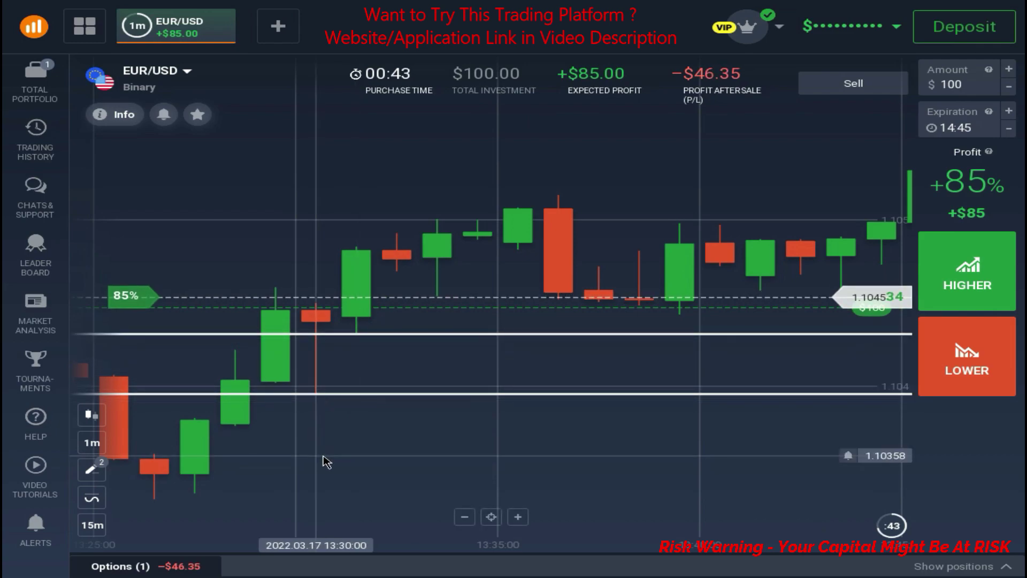
pyautogui.scroll(-6, 323, 460)
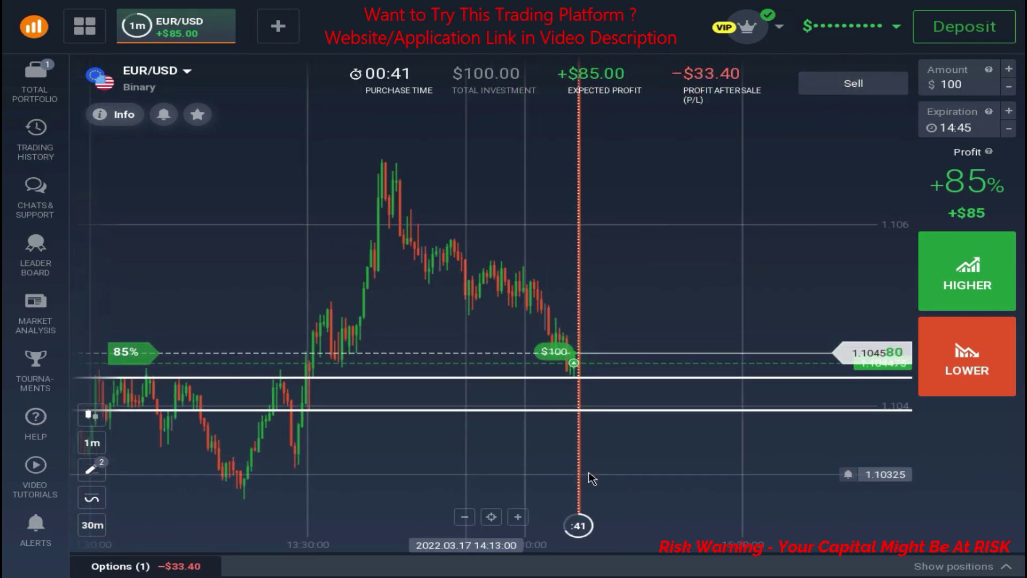
pyautogui.scroll(6, 649, 475)
pyautogui.scroll(3, 650, 475)
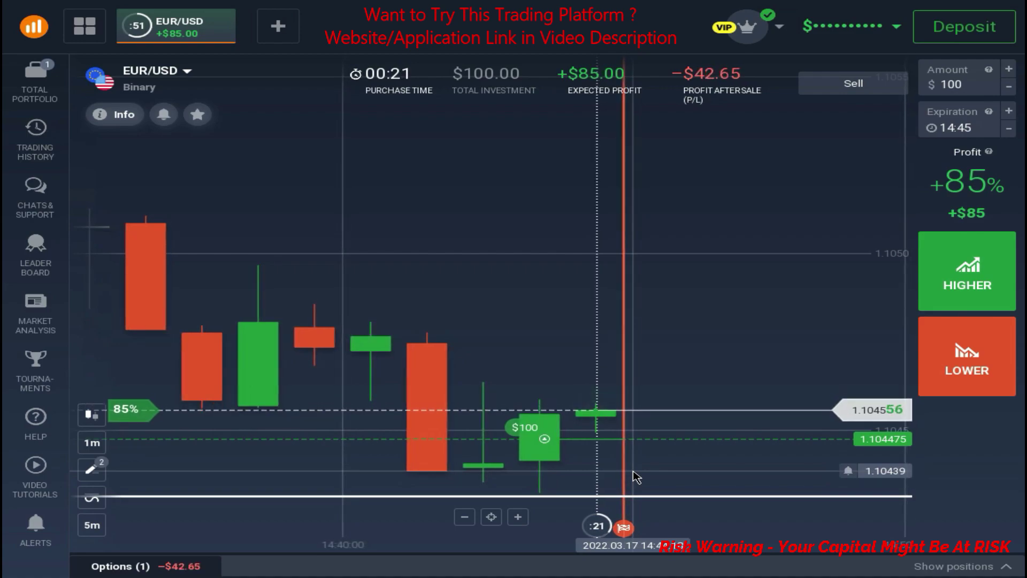
pyautogui.scroll(1, 642, 475)
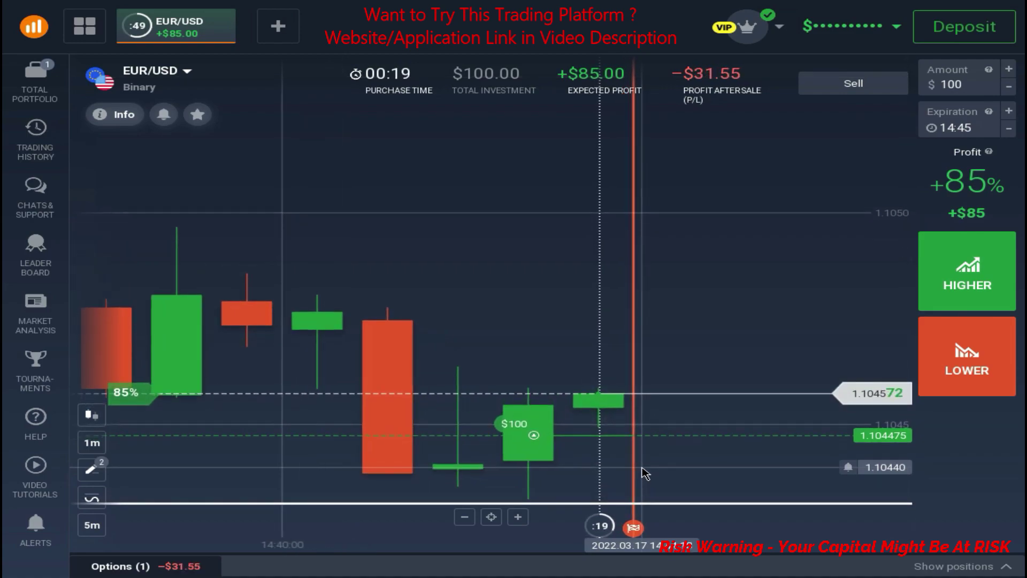
pyautogui.scroll(-2, 645, 474)
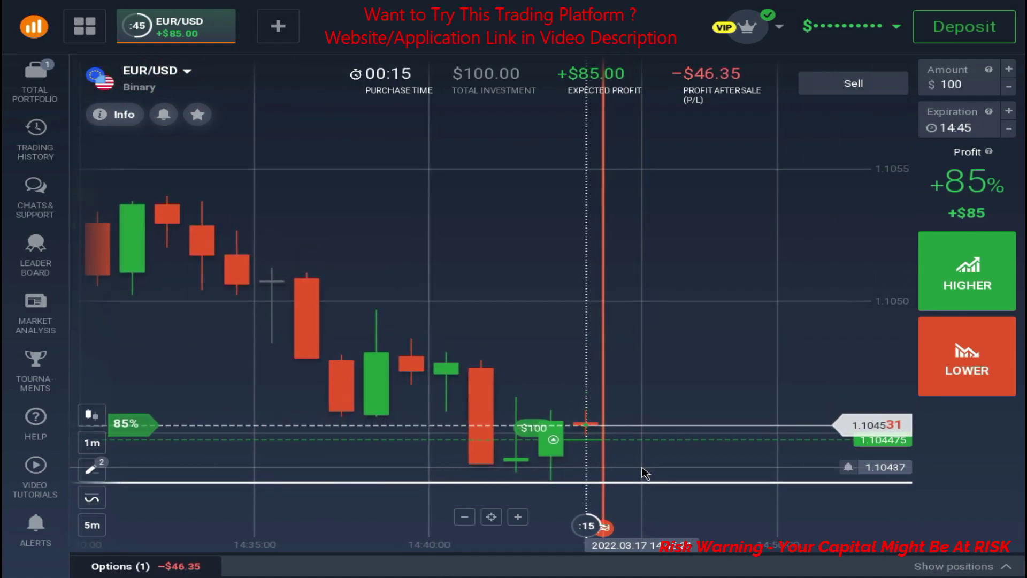
pyautogui.scroll(1, 644, 474)
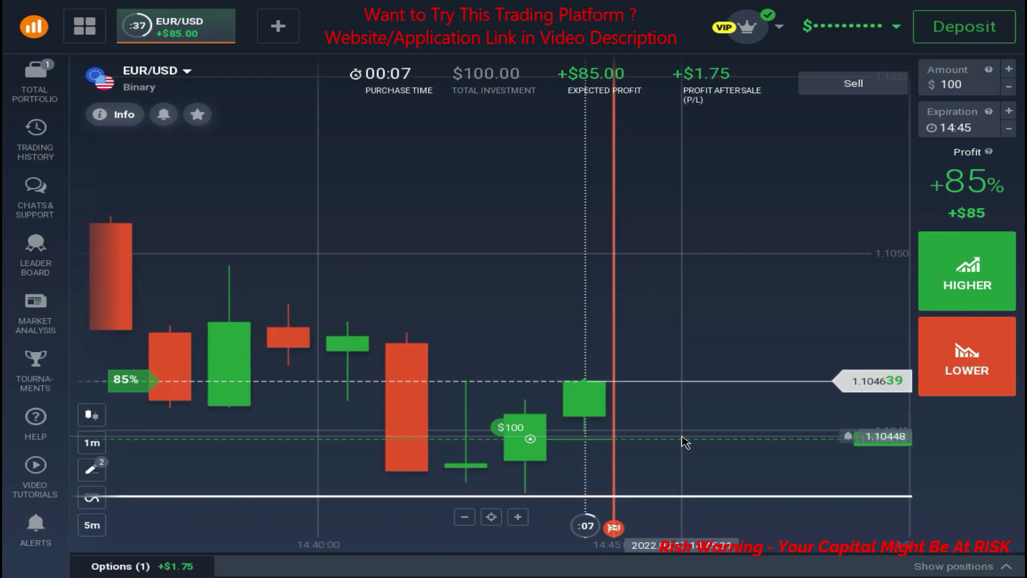
pyautogui.scroll(-1, 645, 428)
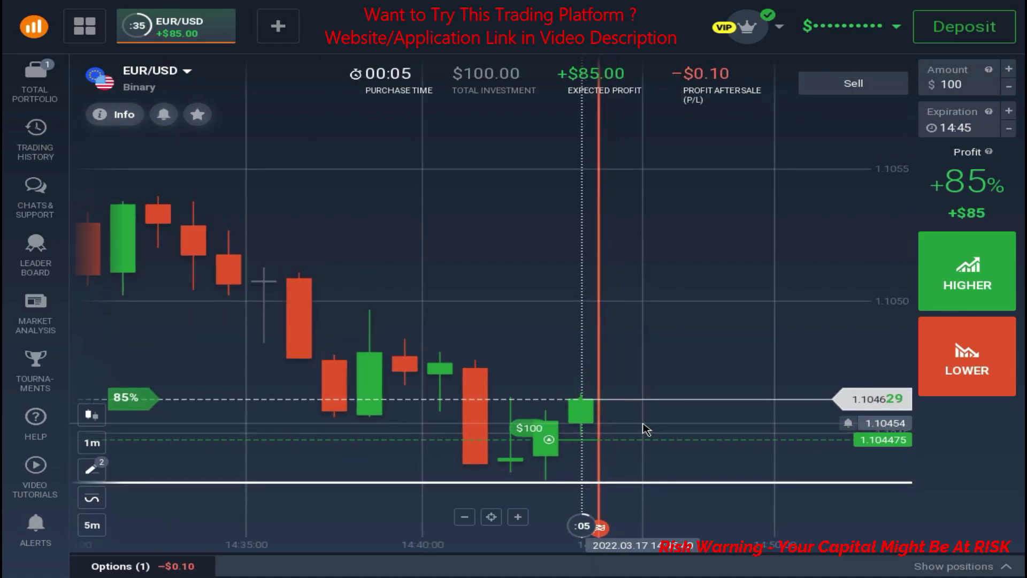
pyautogui.scroll(-1, 644, 428)
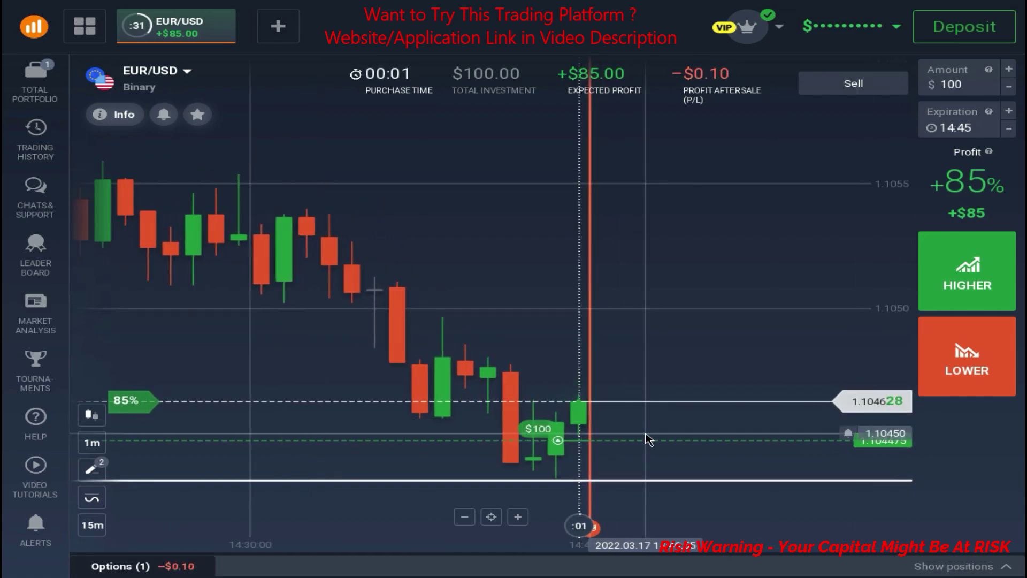
pyautogui.scroll(4, 649, 435)
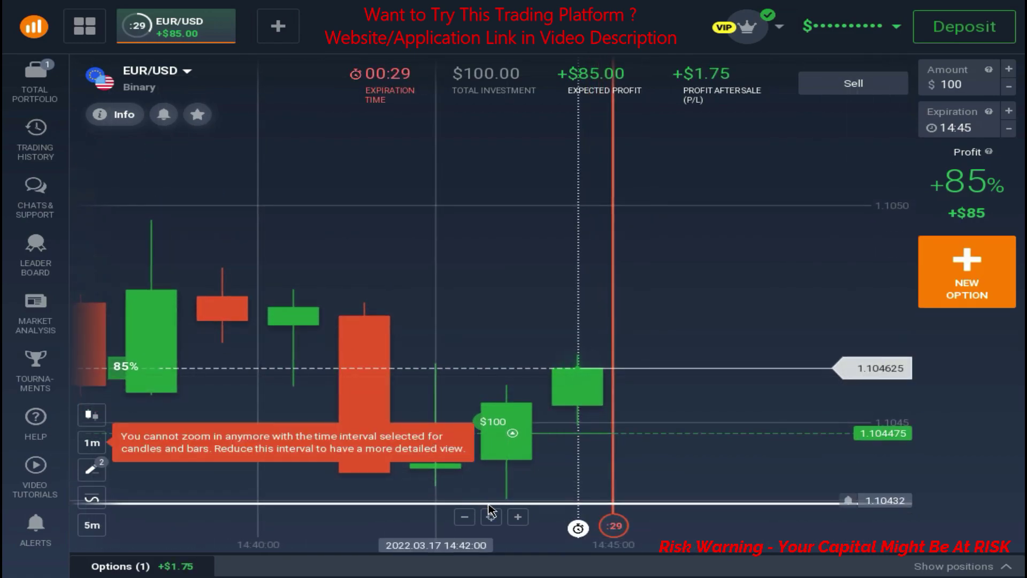
# Raise the white horizontal line to the current price and close the +$85 result box
pyautogui.moveTo(488, 503)
pyautogui.mouseDown()
pyautogui.moveTo(491, 477)
pyautogui.moveTo(535, 399)
pyautogui.moveTo(579, 363)
pyautogui.mouseUp()
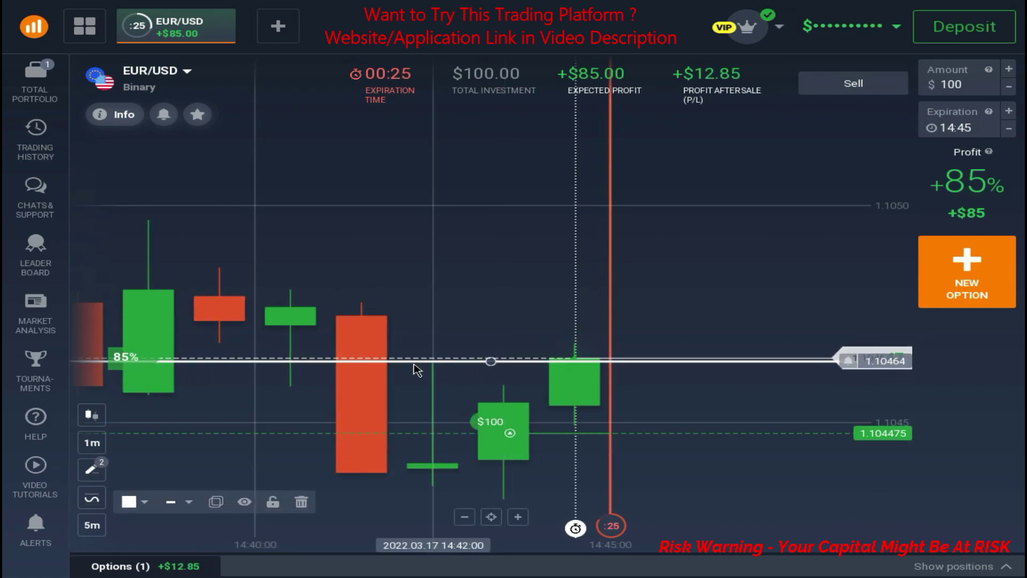
pyautogui.scroll(-3, 515, 439)
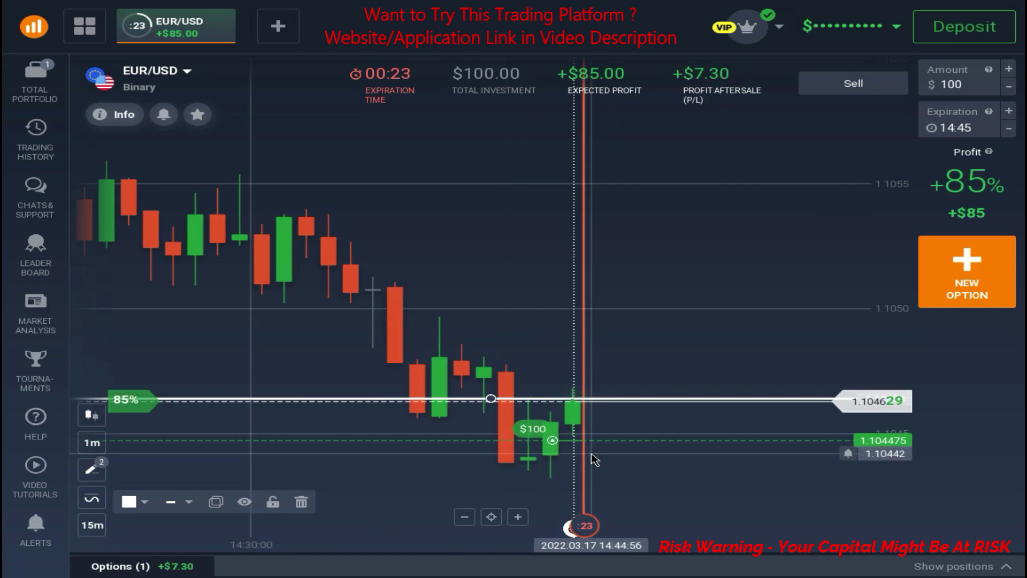
pyautogui.click(644, 468)
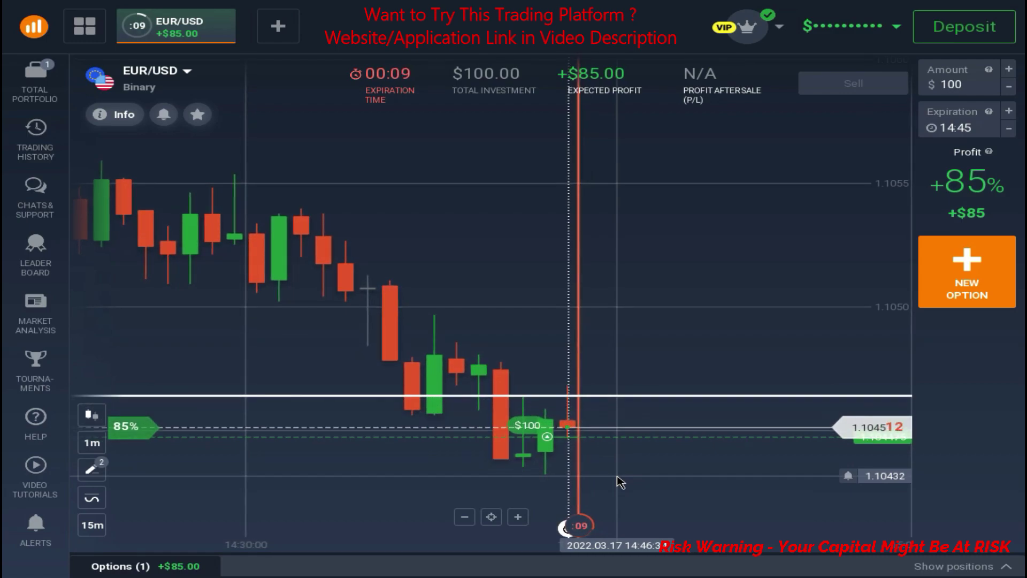
pyautogui.scroll(3, 619, 482)
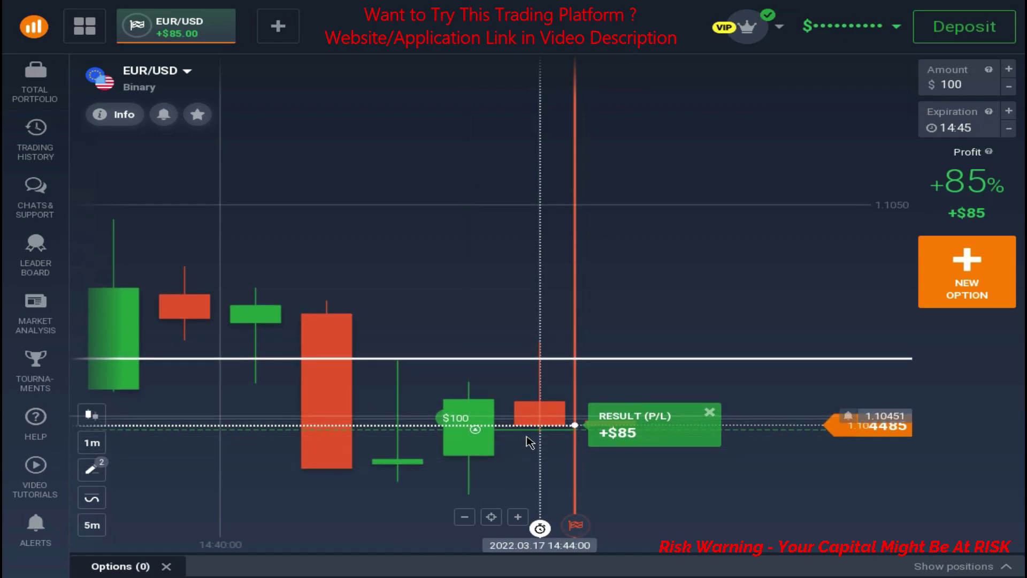
pyautogui.click(710, 414)
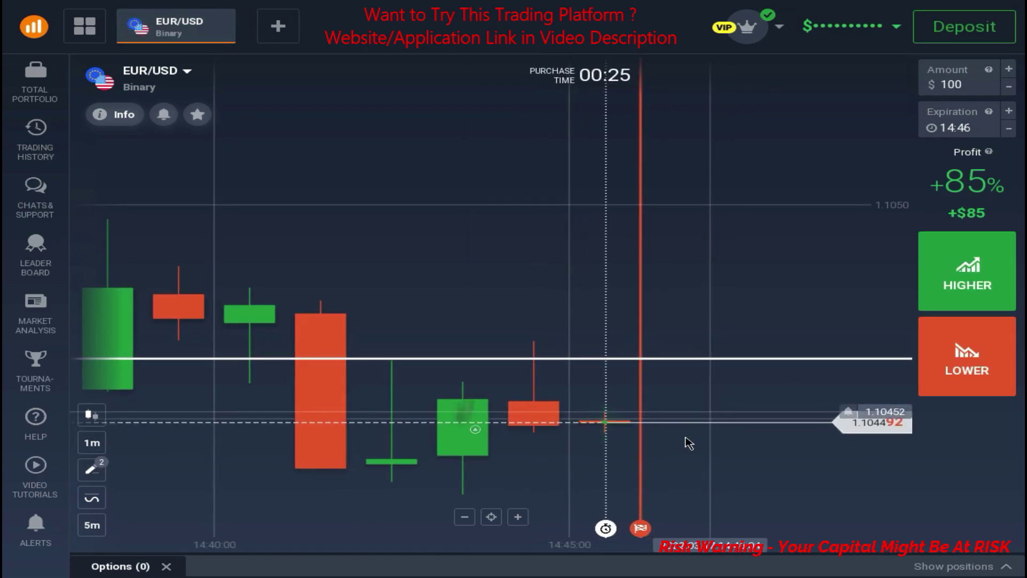
# Zoom the EUR/USD chart out and back in to reset the view
pyautogui.scroll(-3, 500, 464)
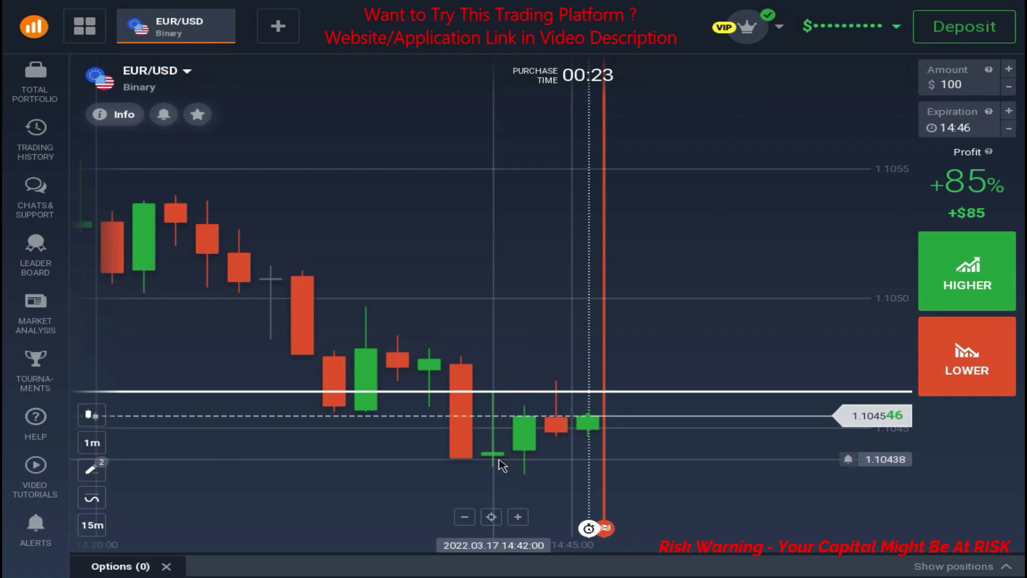
pyautogui.scroll(-2, 500, 464)
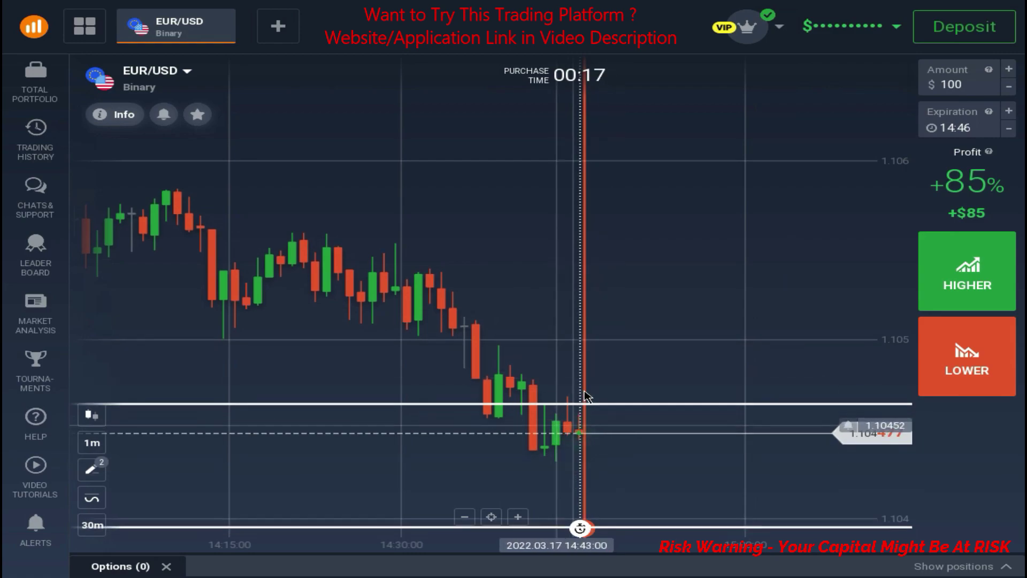
pyautogui.scroll(1, 631, 480)
pyautogui.scroll(2, 478, 389)
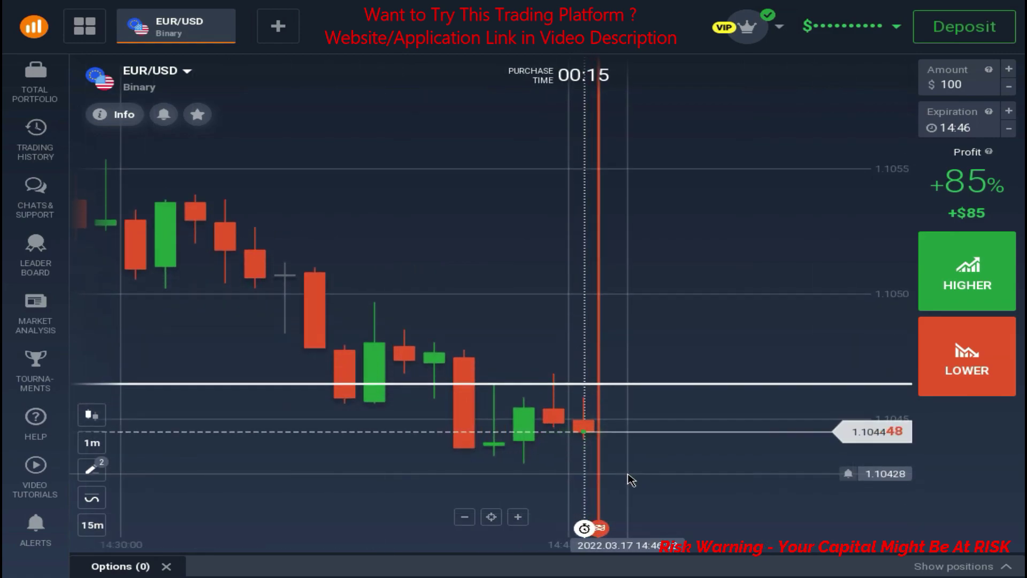
# Delete all drawn lines from the EUR/USD chart and zoom out toward the 3h scale
pyautogui.click(92, 470)
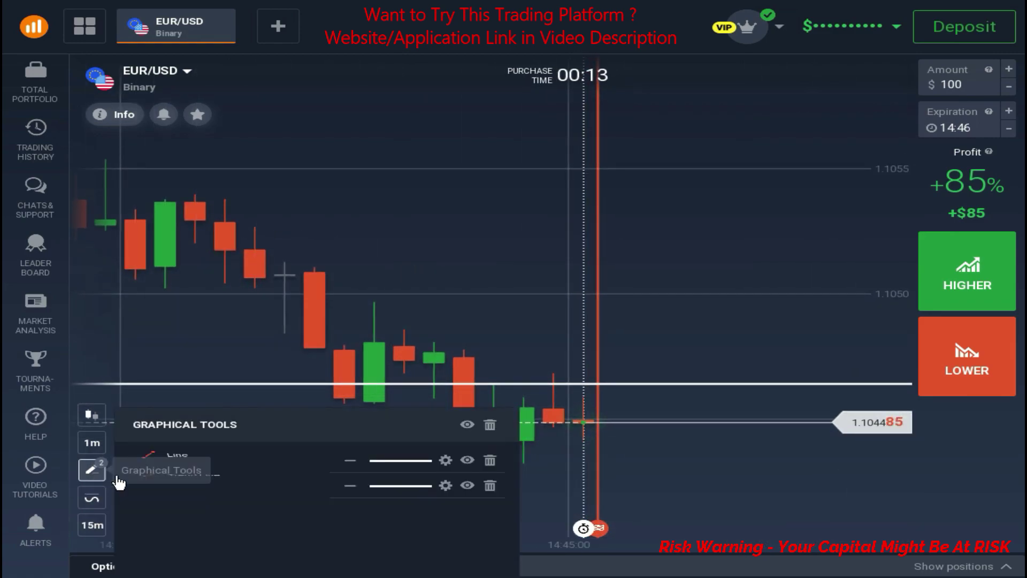
pyautogui.click(655, 435)
pyautogui.scroll(-3, 654, 437)
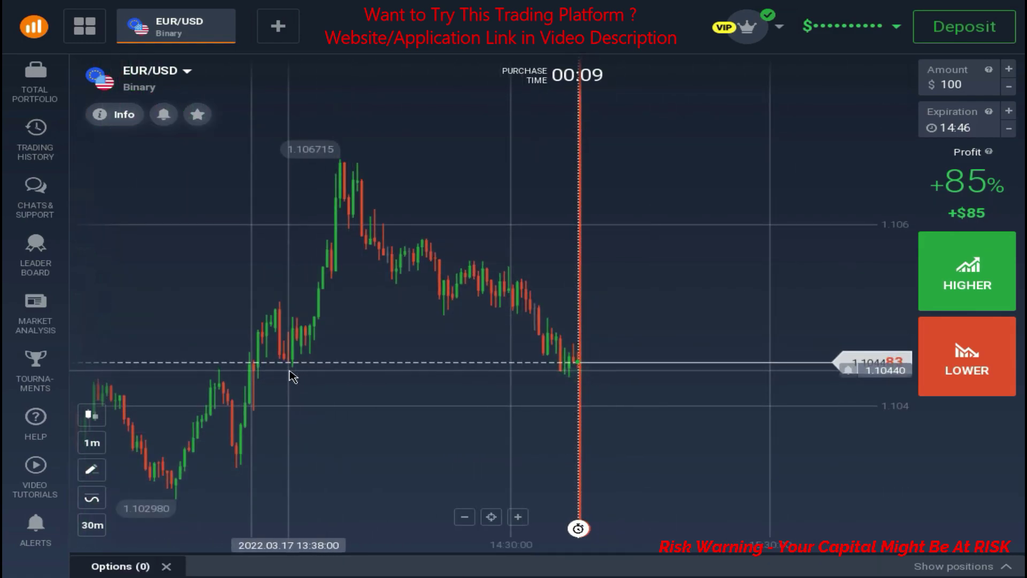
pyautogui.scroll(2, 620, 420)
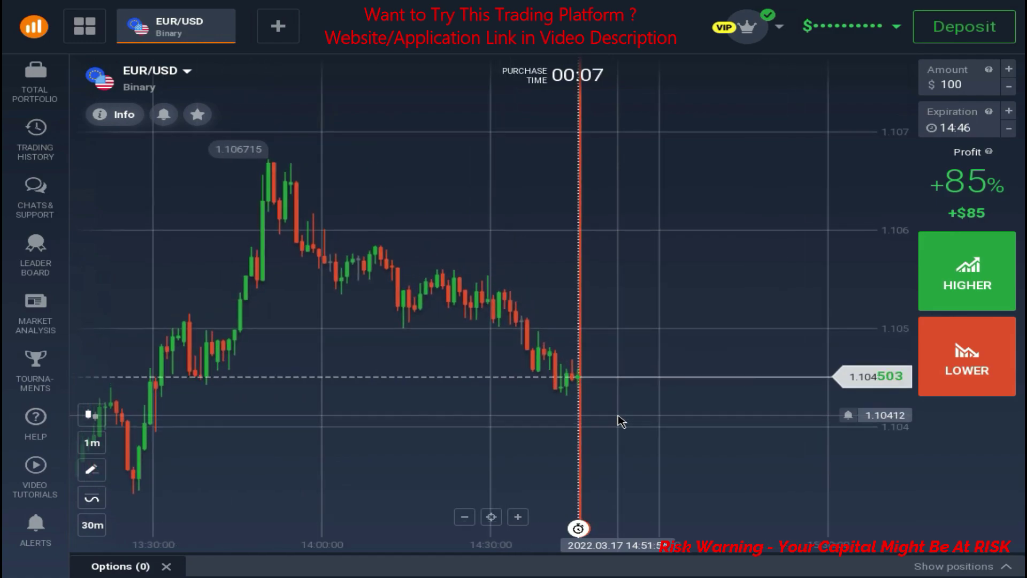
pyautogui.scroll(-4, 620, 422)
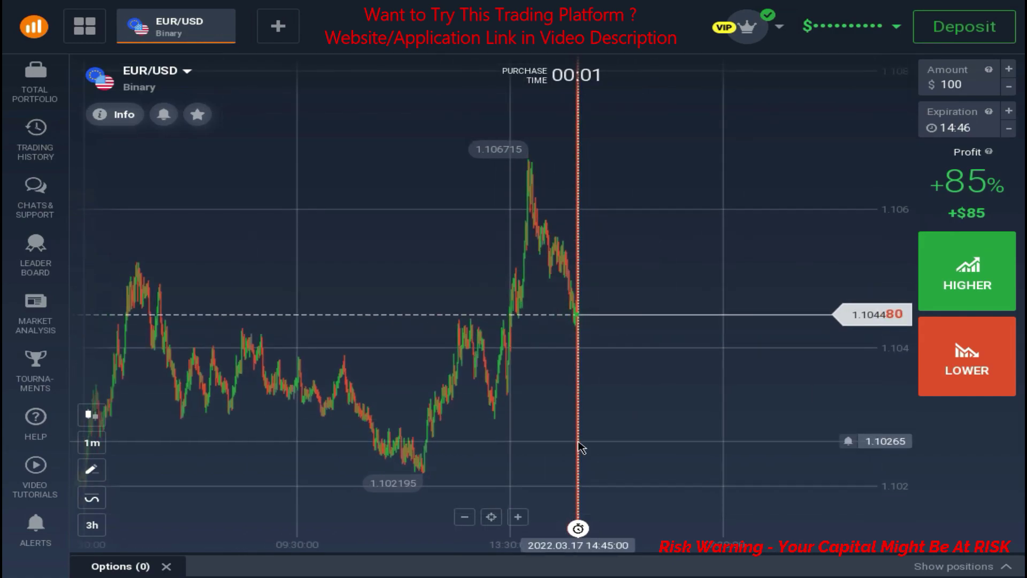
# Draw a white trend line from the 1.102195 low up along the rising lows
pyautogui.moveTo(579, 447)
pyautogui.mouseDown()
pyautogui.moveTo(474, 474)
pyautogui.moveTo(579, 431)
pyautogui.mouseUp()
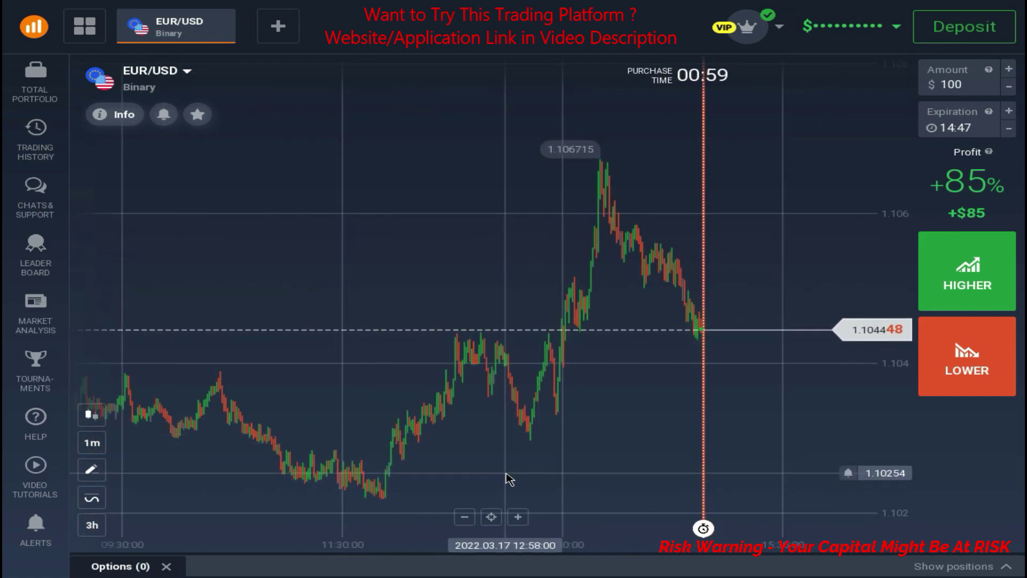
pyautogui.click(91, 470)
pyautogui.click(193, 485)
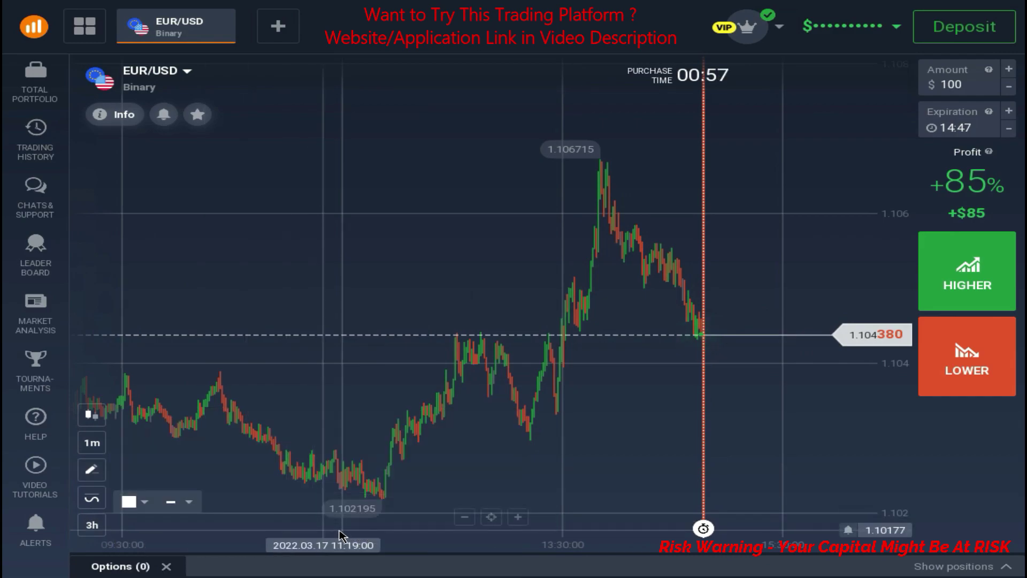
pyautogui.click(386, 498)
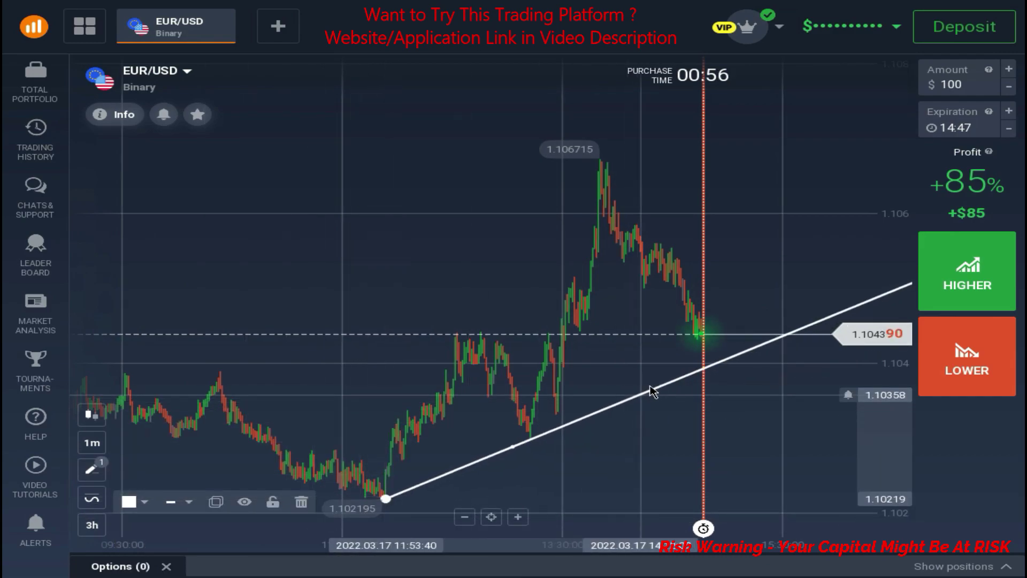
pyautogui.click(668, 359)
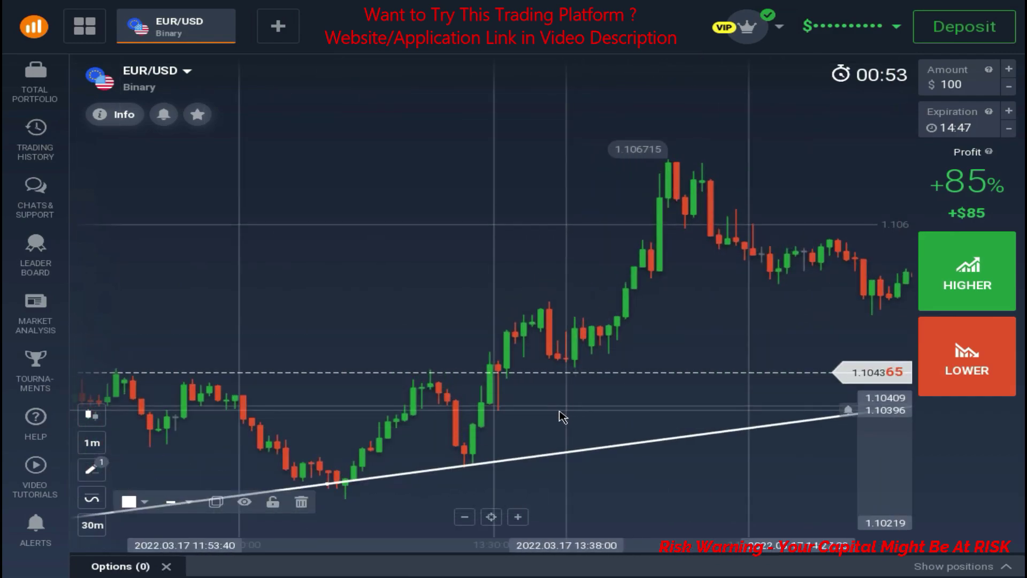
# Move the trend line's starting point onto the low and rezoom to check its fit
pyautogui.scroll(6, 547, 420)
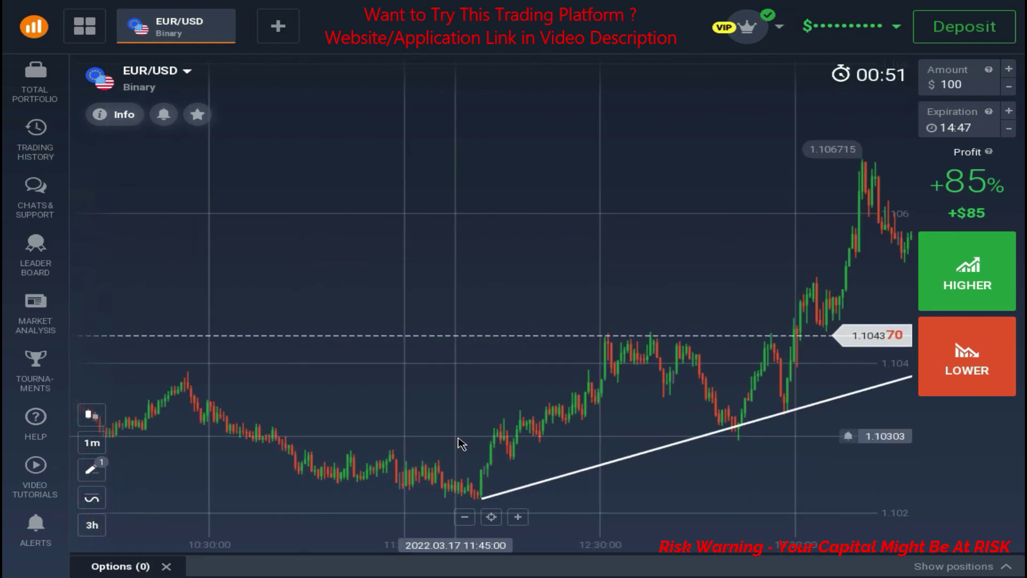
pyautogui.click(532, 502)
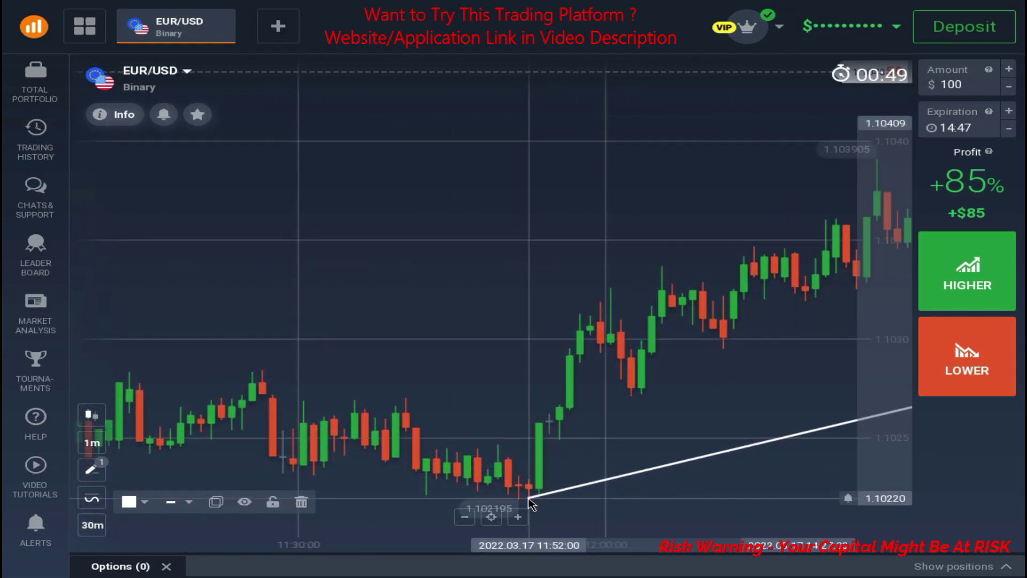
pyautogui.scroll(-6, 532, 503)
pyautogui.moveTo(745, 443); pyautogui.dragTo(546, 428)
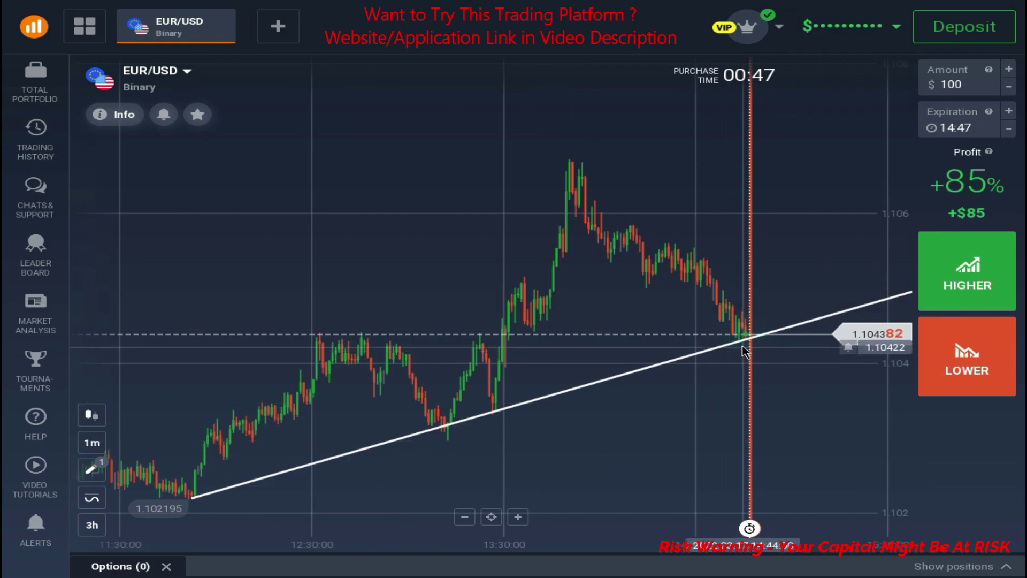
pyautogui.click(689, 359)
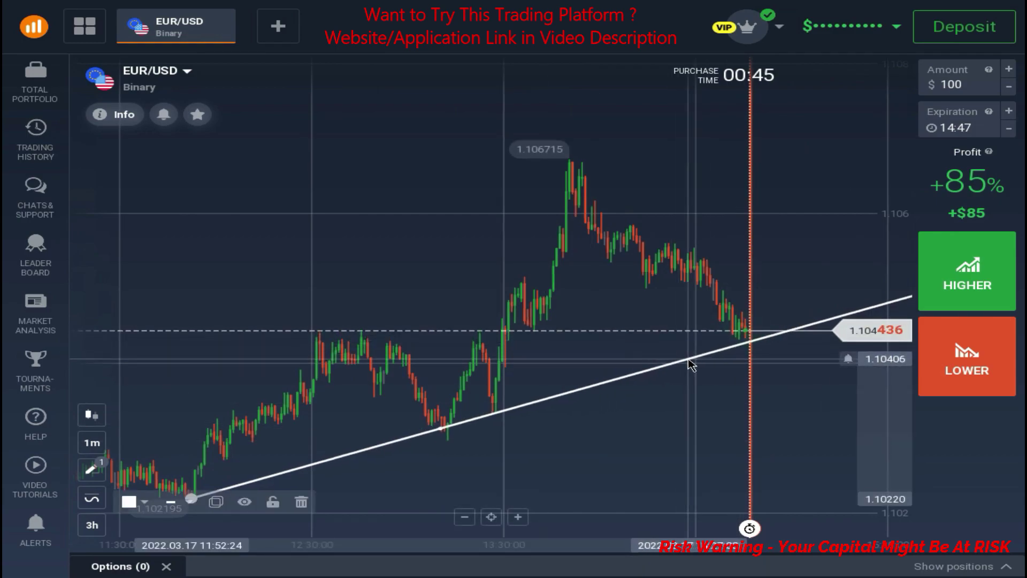
pyautogui.scroll(6, 509, 420)
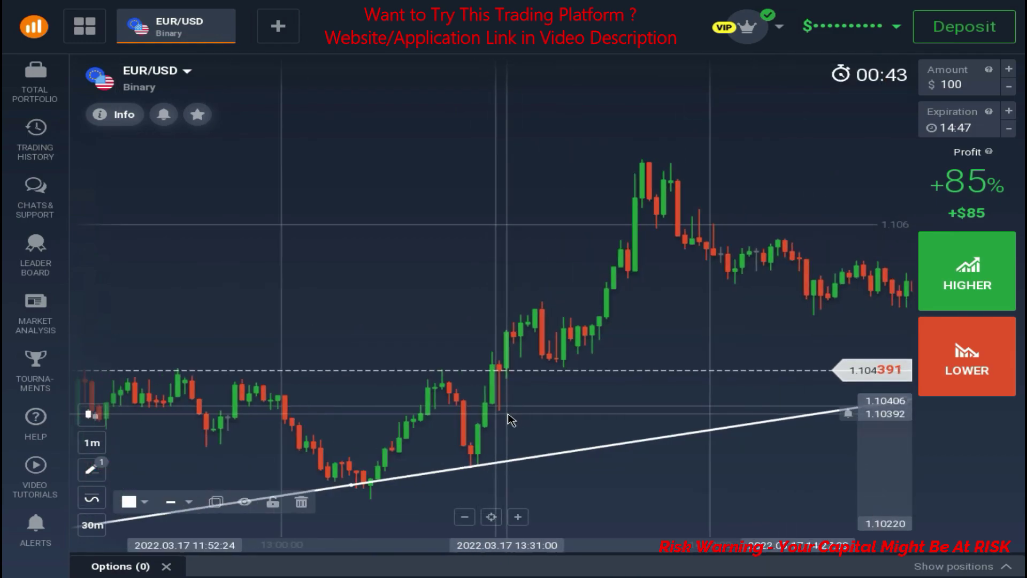
pyautogui.scroll(-6, 508, 419)
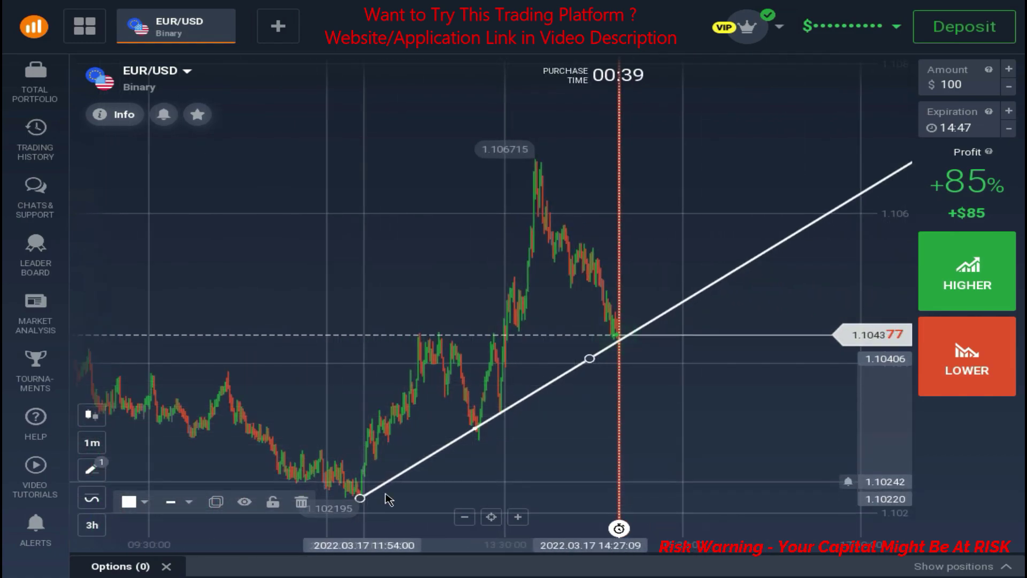
pyautogui.scroll(6, 652, 403)
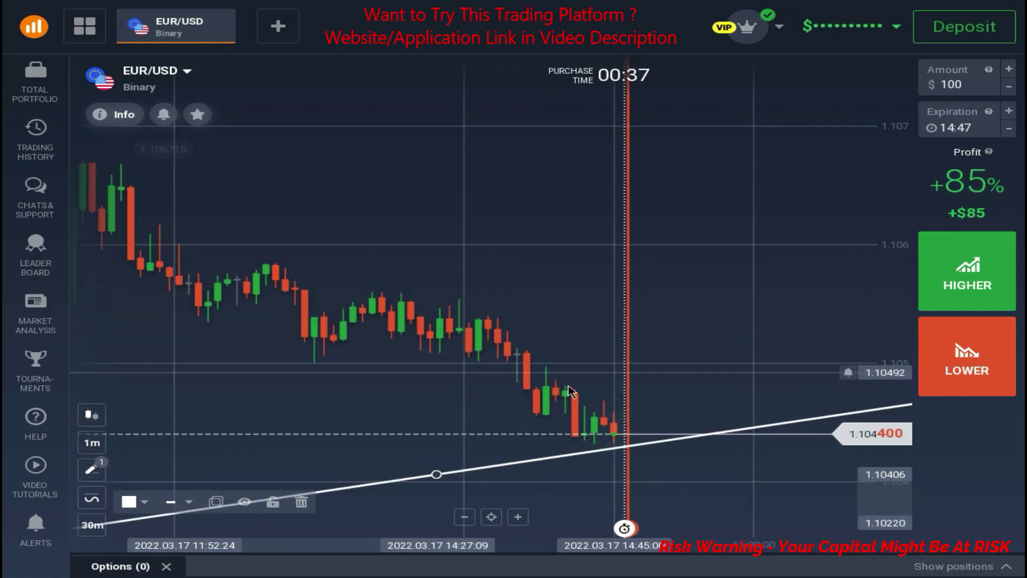
pyautogui.scroll(1, 559, 423)
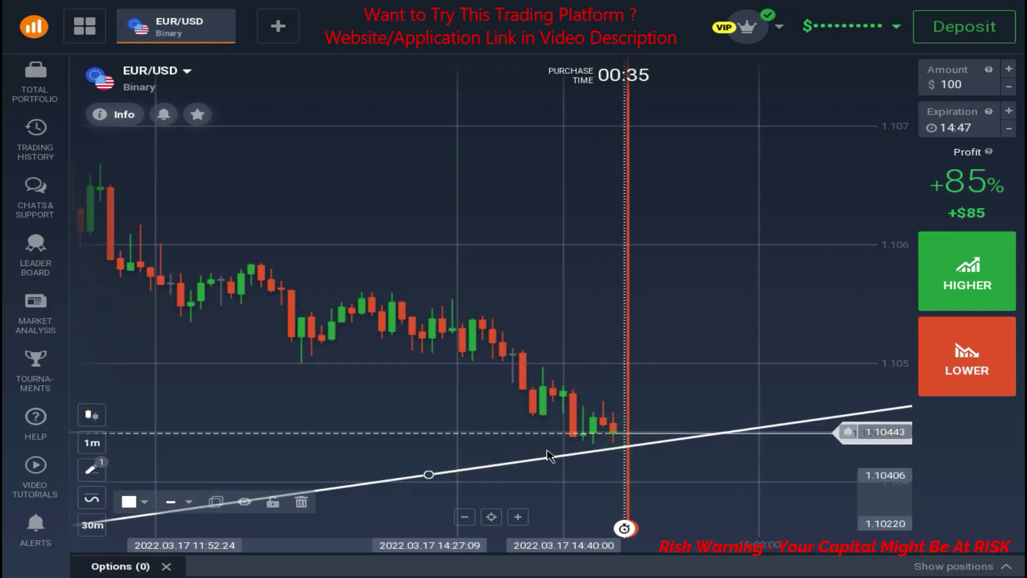
pyautogui.scroll(2, 626, 462)
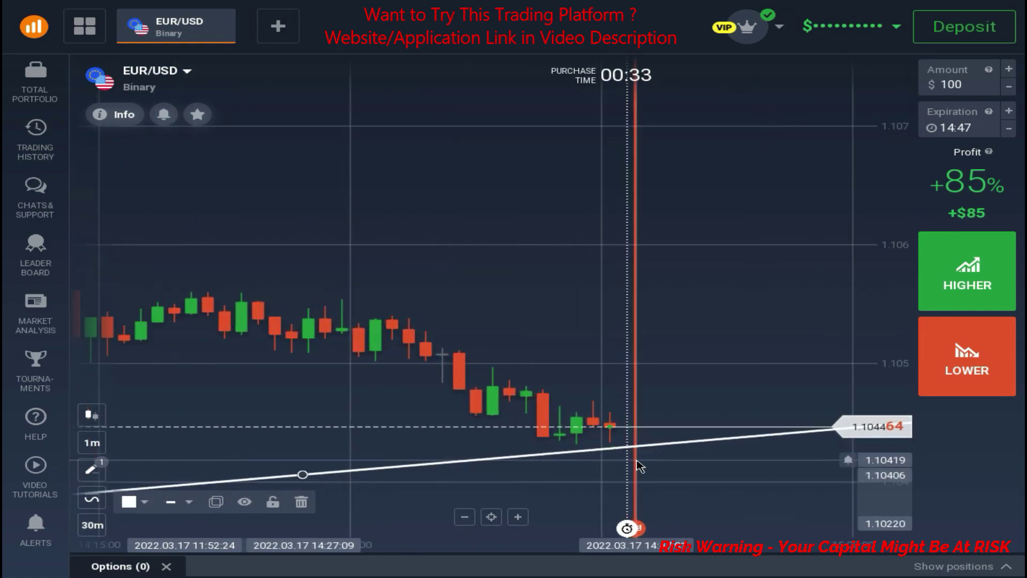
pyautogui.scroll(2, 616, 455)
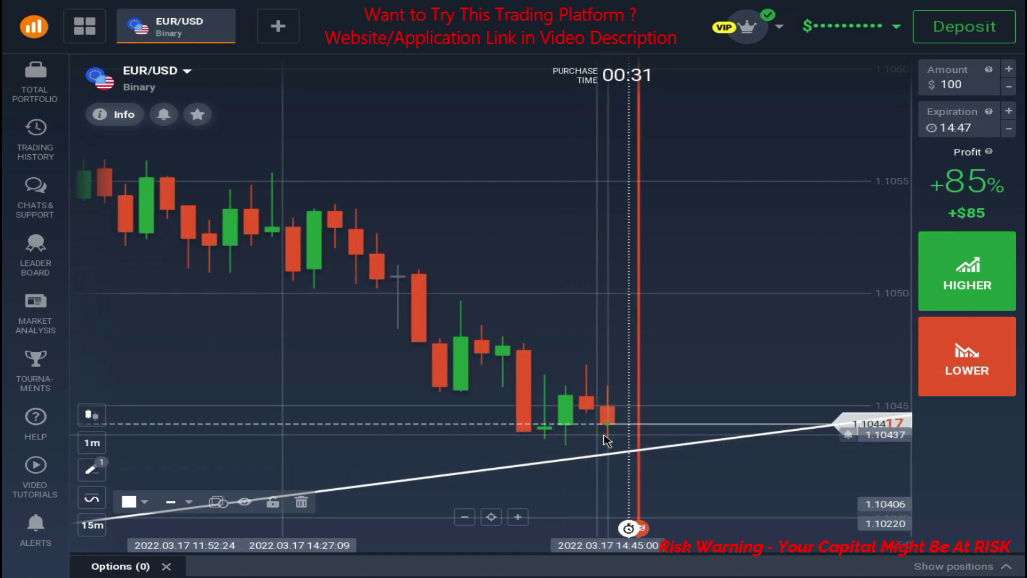
pyautogui.scroll(-2, 604, 454)
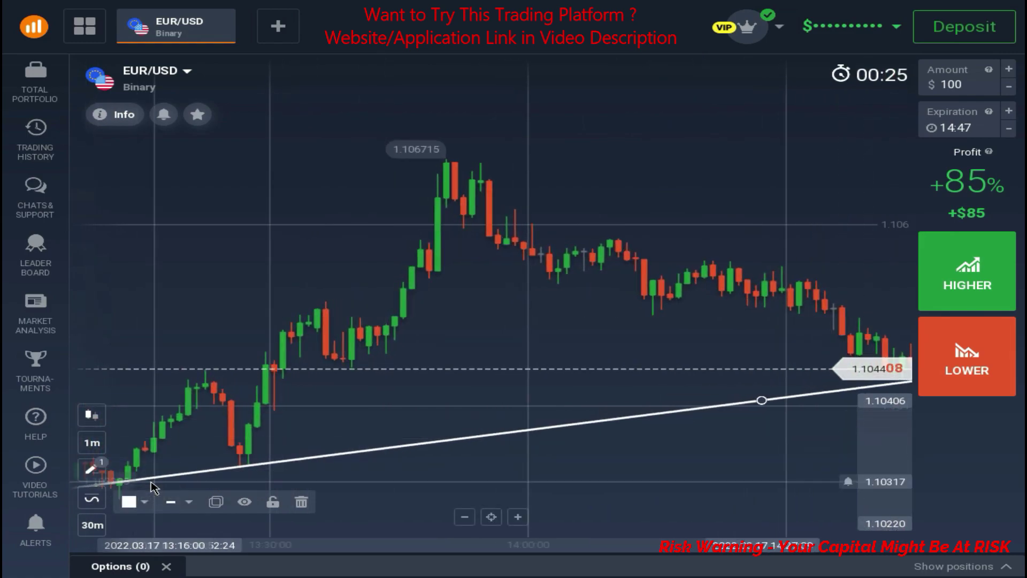
pyautogui.click(91, 469)
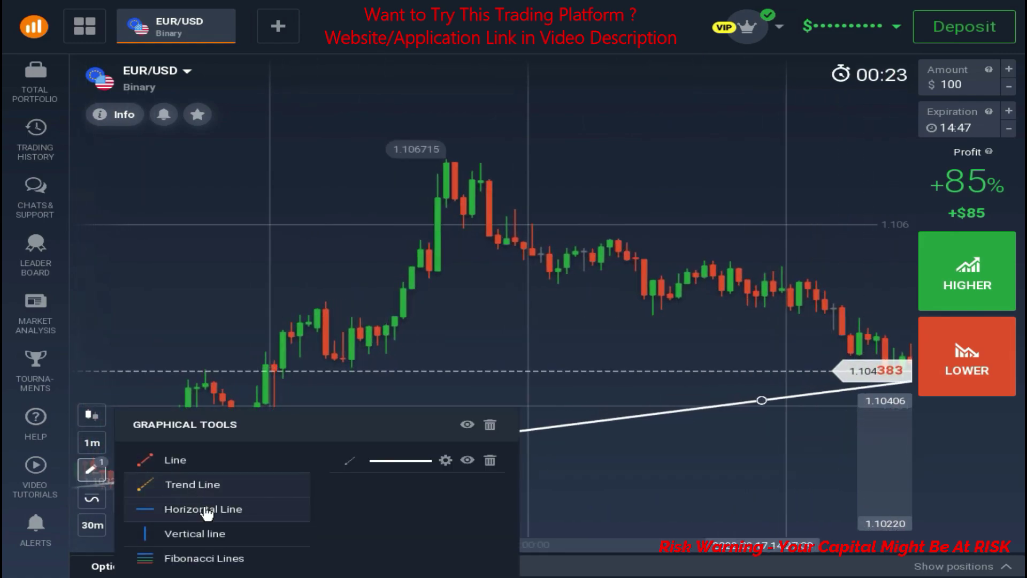
# Place a horizontal line near the current price, clone it, and move the copy to about 1.10399
pyautogui.click(206, 509)
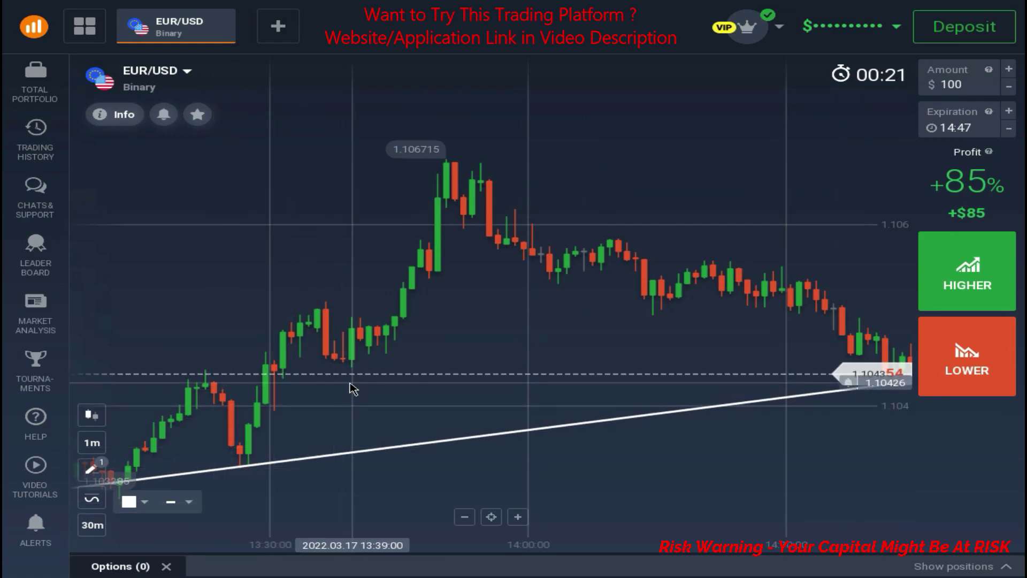
pyautogui.click(489, 379)
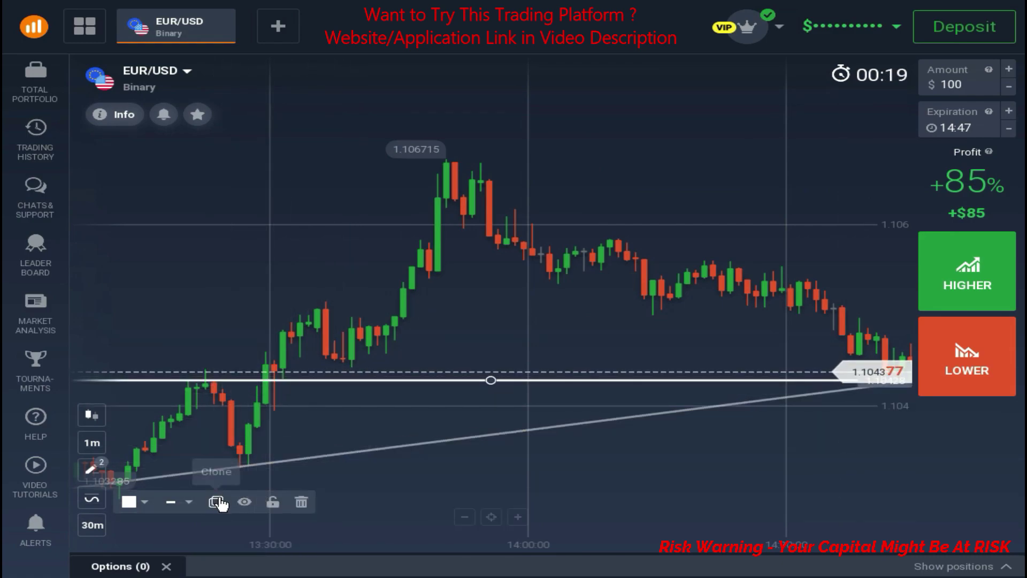
pyautogui.click(491, 395)
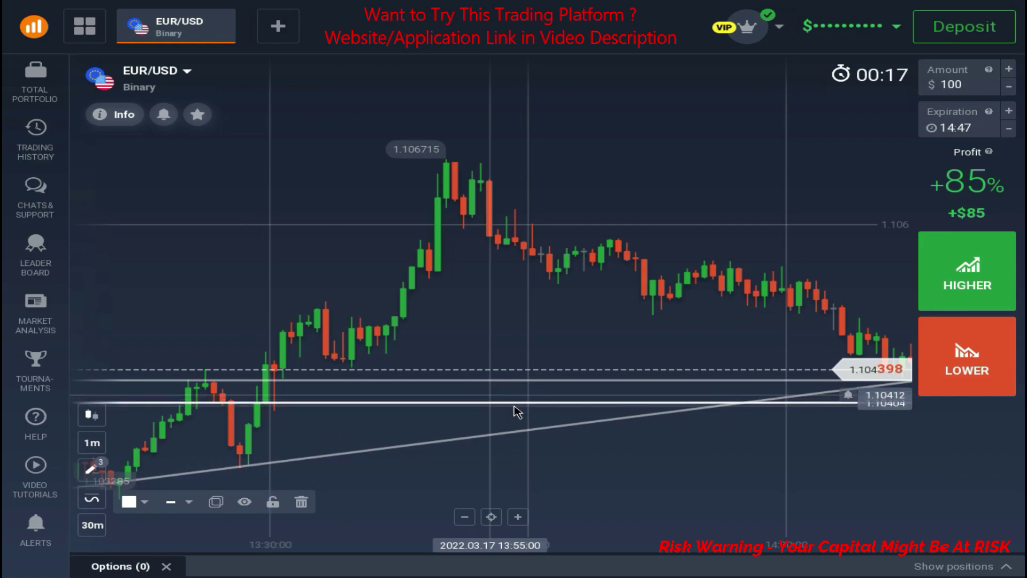
pyautogui.moveTo(515, 411); pyautogui.dragTo(523, 414)
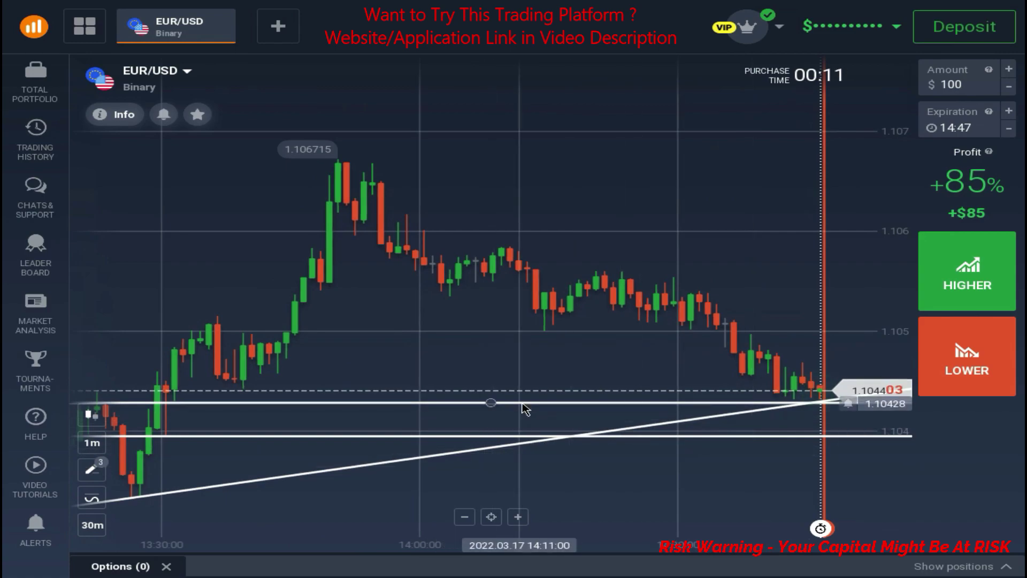
# Raise the upper line to about 1.10428 and the lower line closer to the price
pyautogui.moveTo(495, 407); pyautogui.dragTo(454, 395)
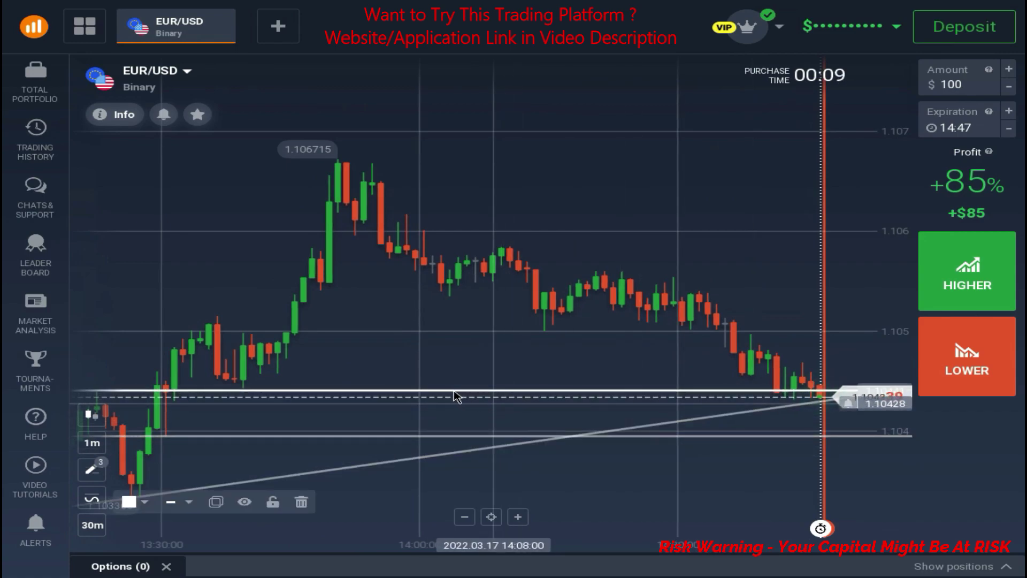
pyautogui.click(391, 437)
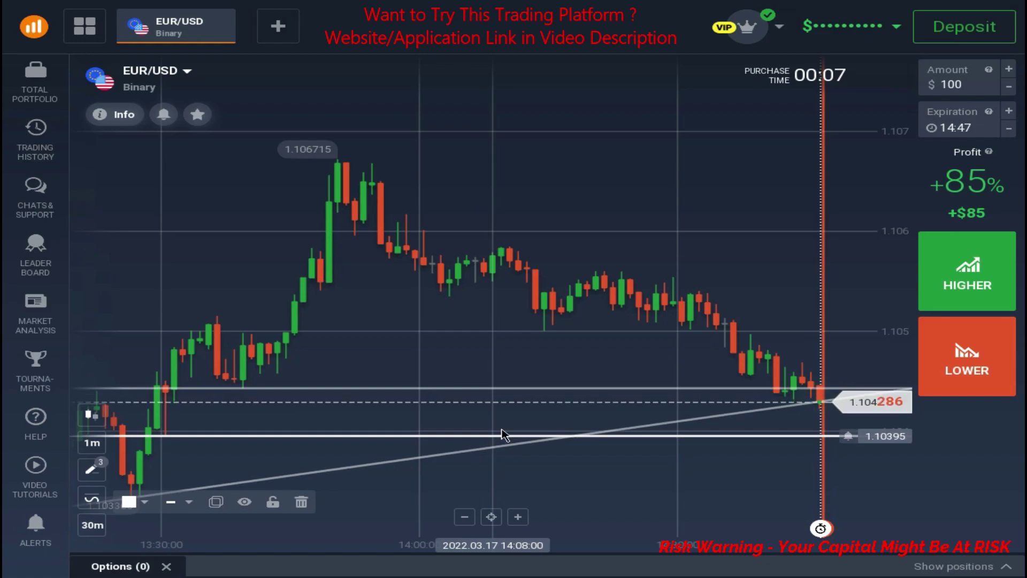
pyautogui.moveTo(529, 408); pyautogui.dragTo(543, 401)
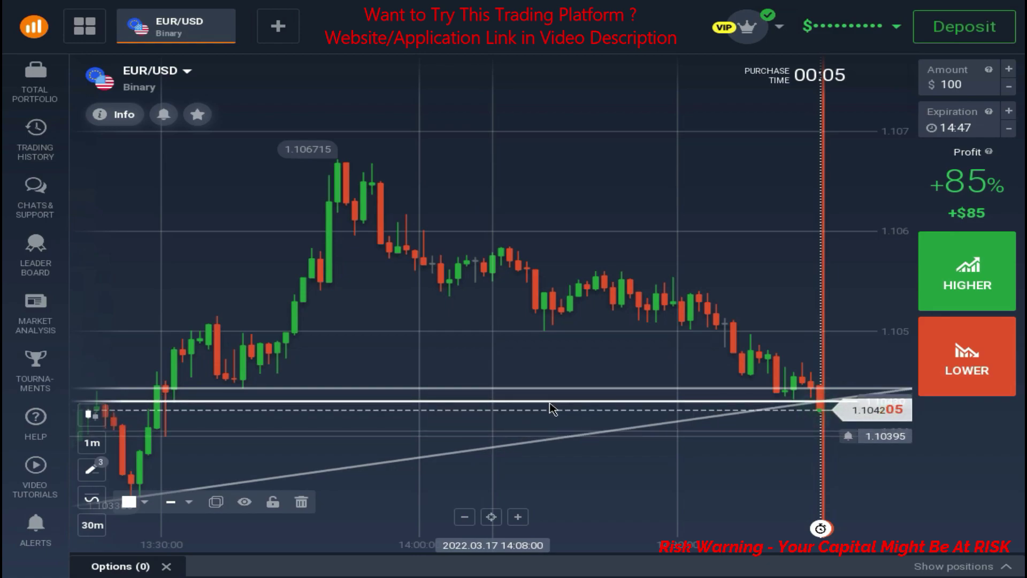
pyautogui.moveTo(695, 466); pyautogui.dragTo(587, 445)
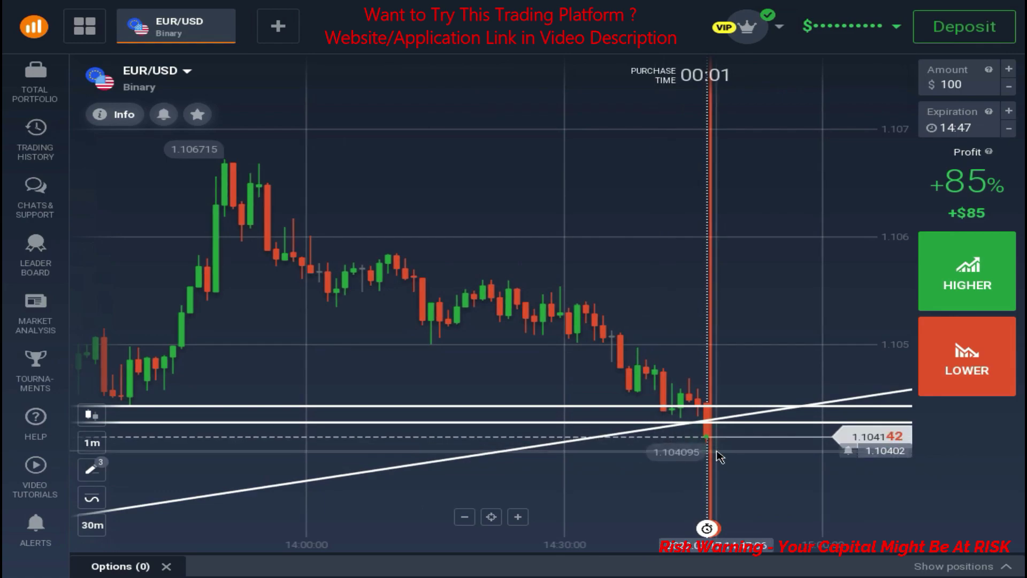
pyautogui.scroll(-3, 747, 460)
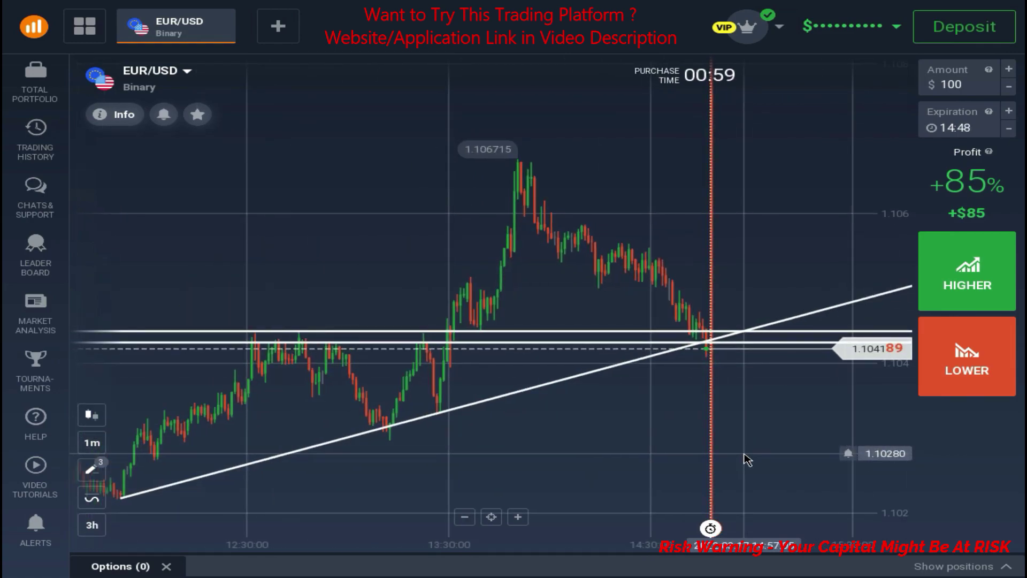
# Lower the bottom horizontal line to about 1.10402, beneath the latest candles
pyautogui.scroll(5, 748, 459)
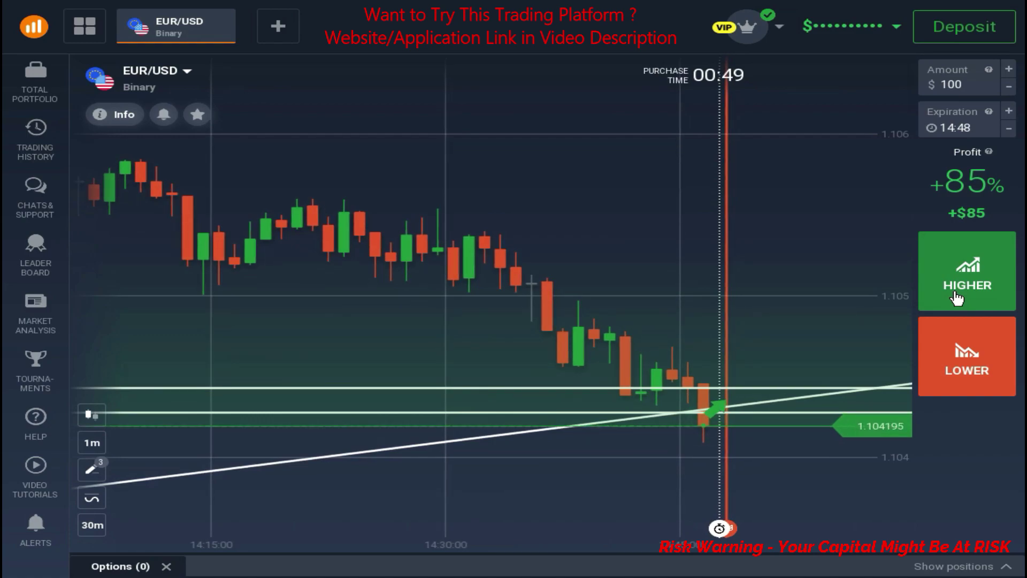
pyautogui.scroll(-5, 690, 428)
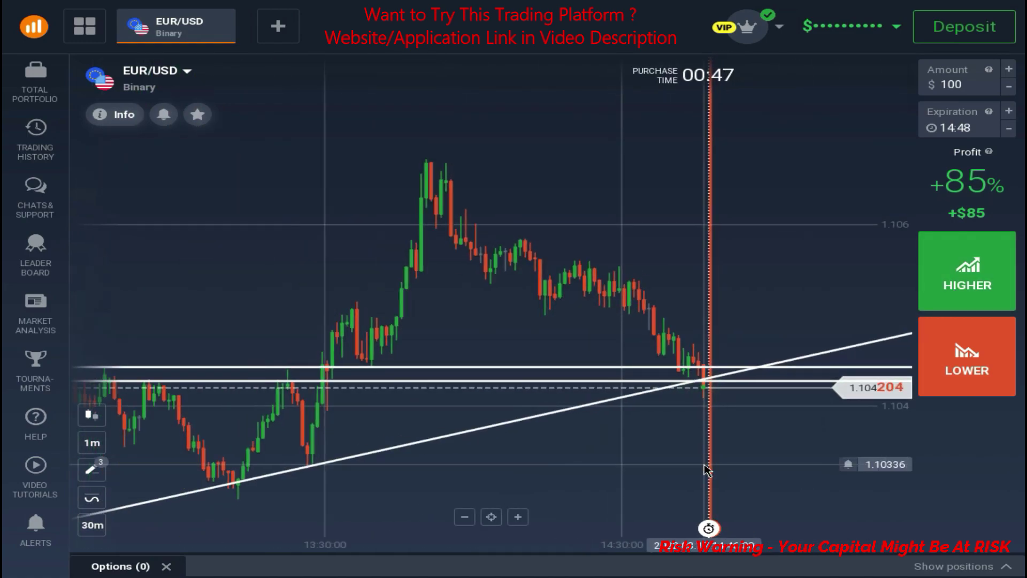
pyautogui.scroll(5, 676, 466)
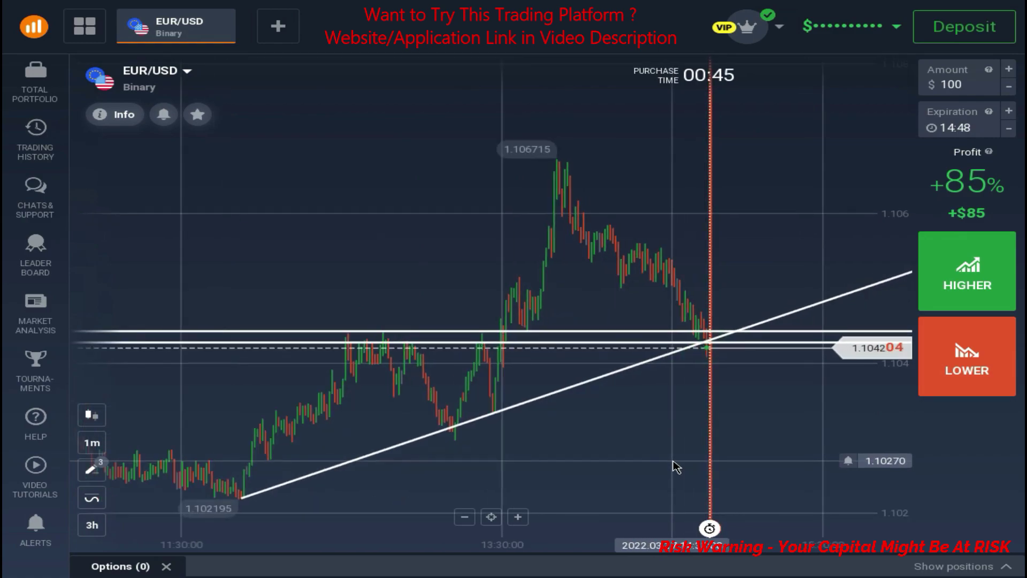
pyautogui.moveTo(490, 405)
pyautogui.mouseDown()
pyautogui.moveTo(493, 435)
pyautogui.moveTo(503, 431)
pyautogui.mouseUp()
pyautogui.scroll(1, 712, 465)
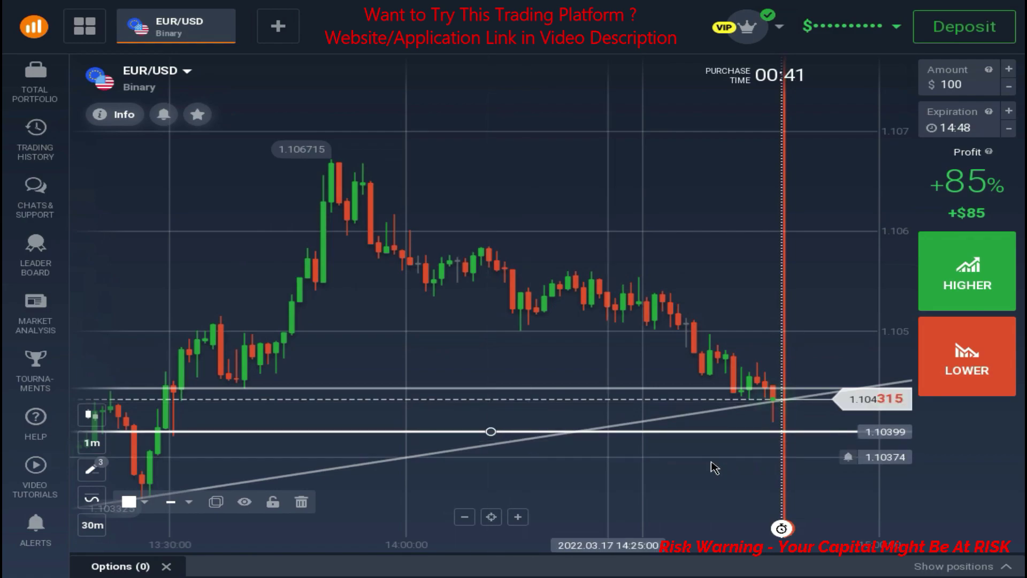
pyautogui.scroll(2, 769, 472)
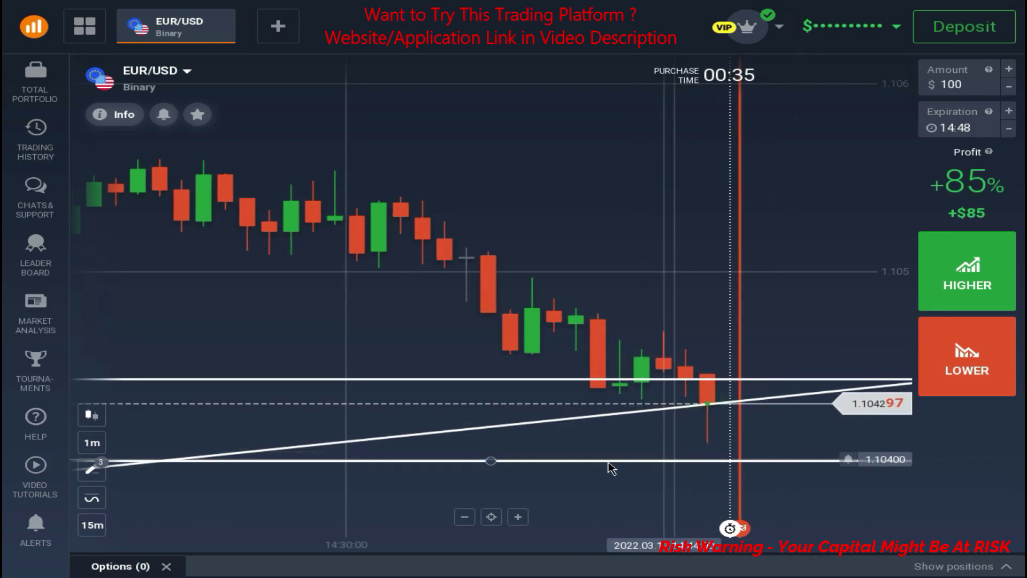
# Remove the 1.10399 horizontal line and nudge the remaining line slightly lower
pyautogui.click(490, 461)
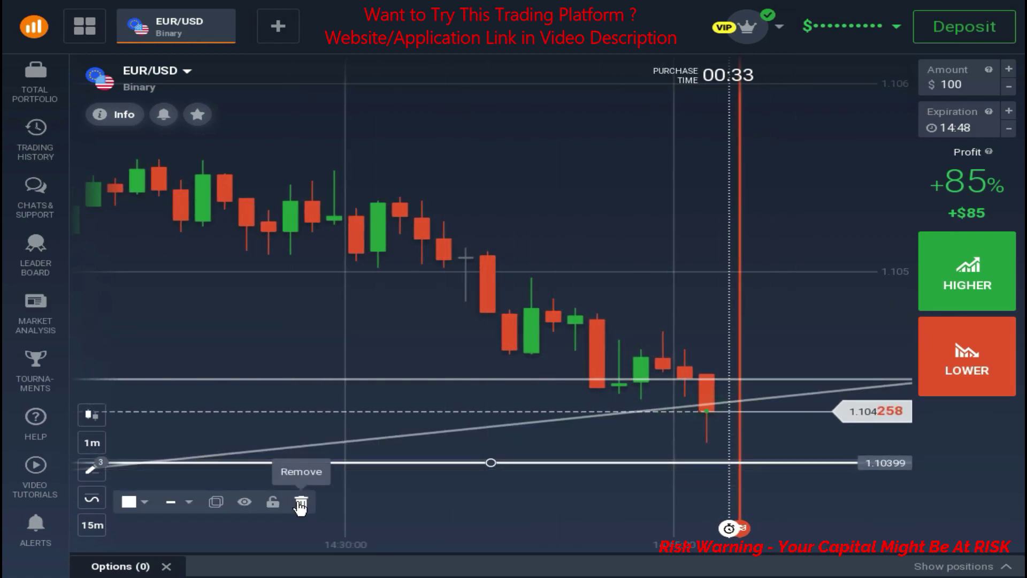
pyautogui.click(298, 496)
pyautogui.moveTo(619, 381)
pyautogui.mouseDown()
pyautogui.moveTo(489, 379)
pyautogui.moveTo(701, 467)
pyautogui.moveTo(733, 461)
pyautogui.mouseUp()
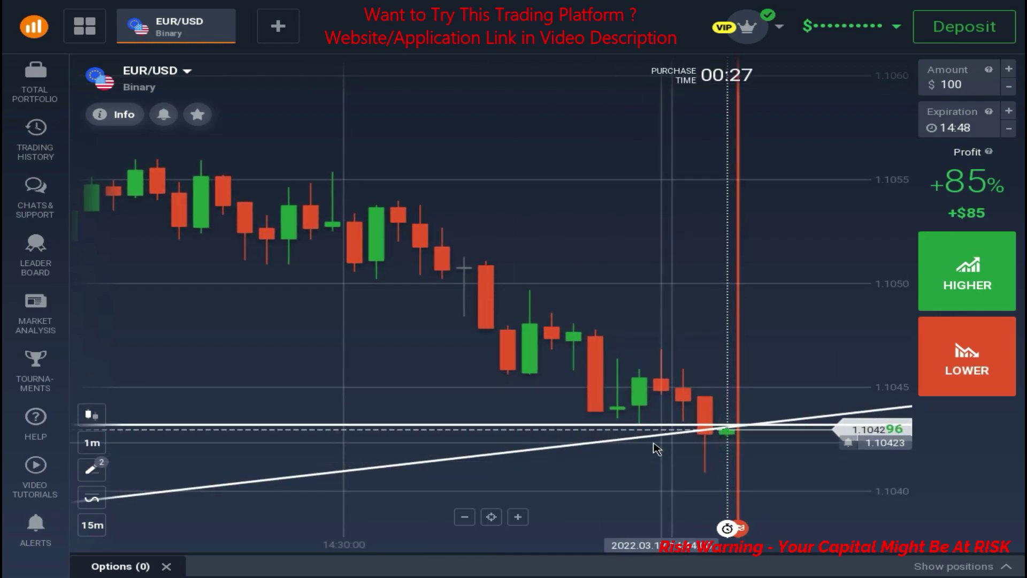
pyautogui.scroll(3, 730, 461)
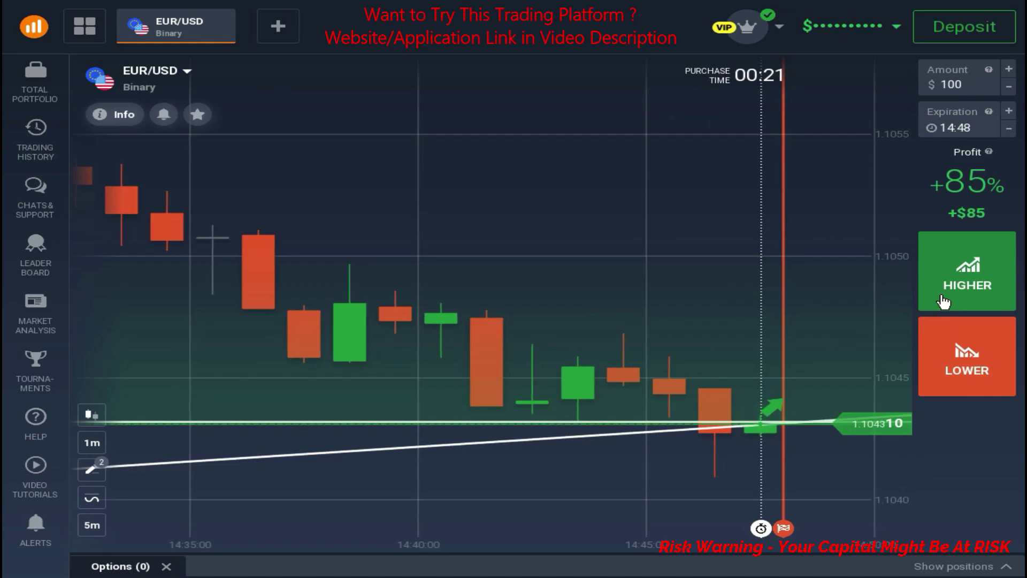
# Buy a $100 Higher option on EUR/USD expiring at 14:48 and zoom in to watch it
pyautogui.click(943, 301)
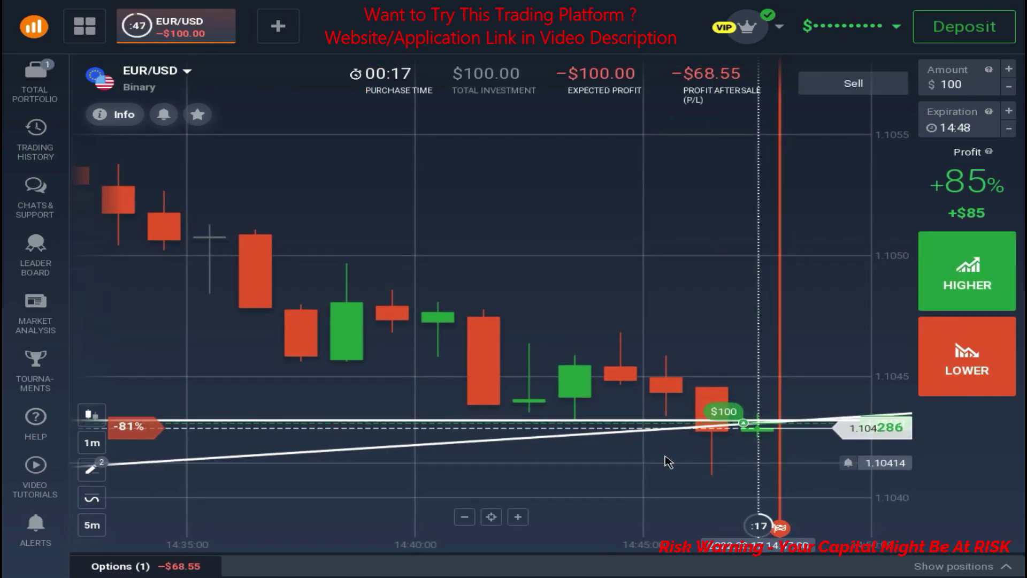
pyautogui.scroll(-5, 663, 460)
pyautogui.scroll(-3, 646, 465)
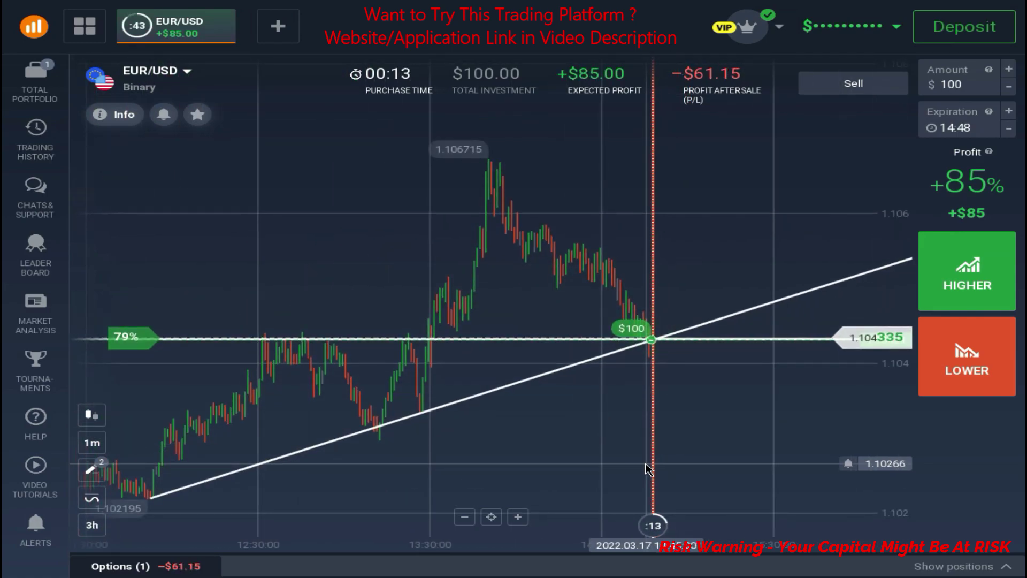
pyautogui.scroll(2, 615, 469)
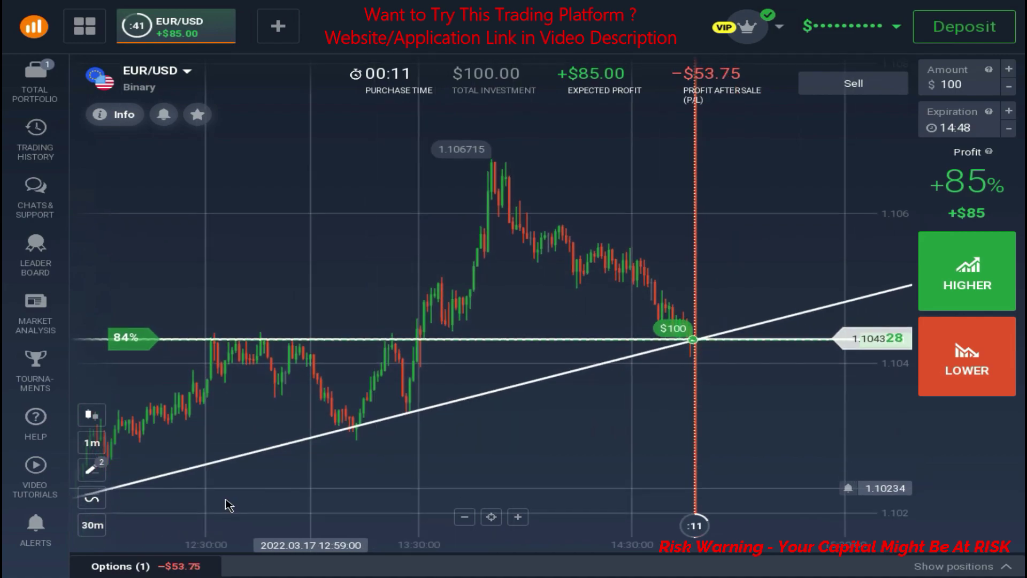
pyautogui.scroll(2, 649, 424)
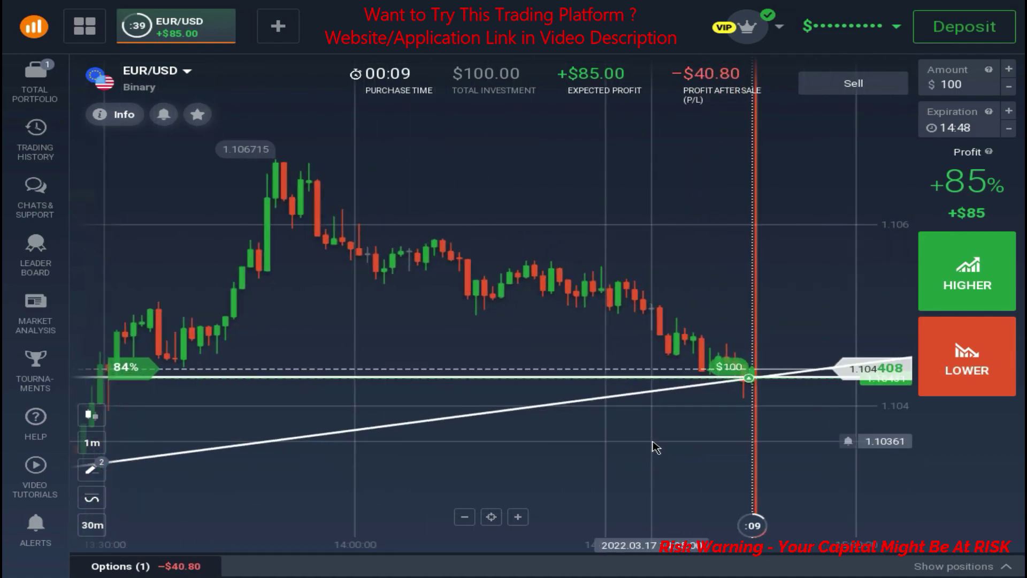
pyautogui.scroll(2, 654, 446)
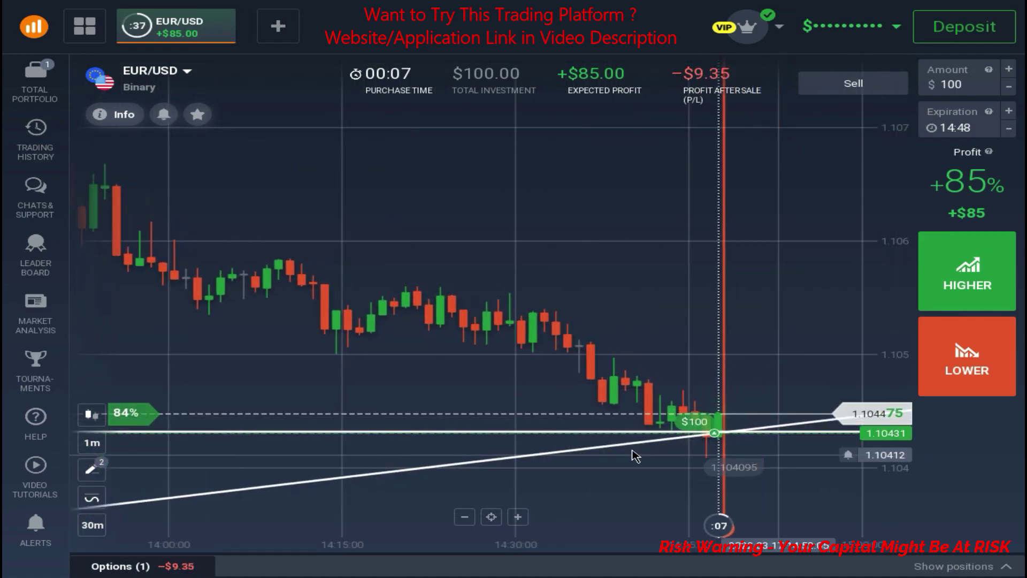
pyautogui.scroll(3, 636, 456)
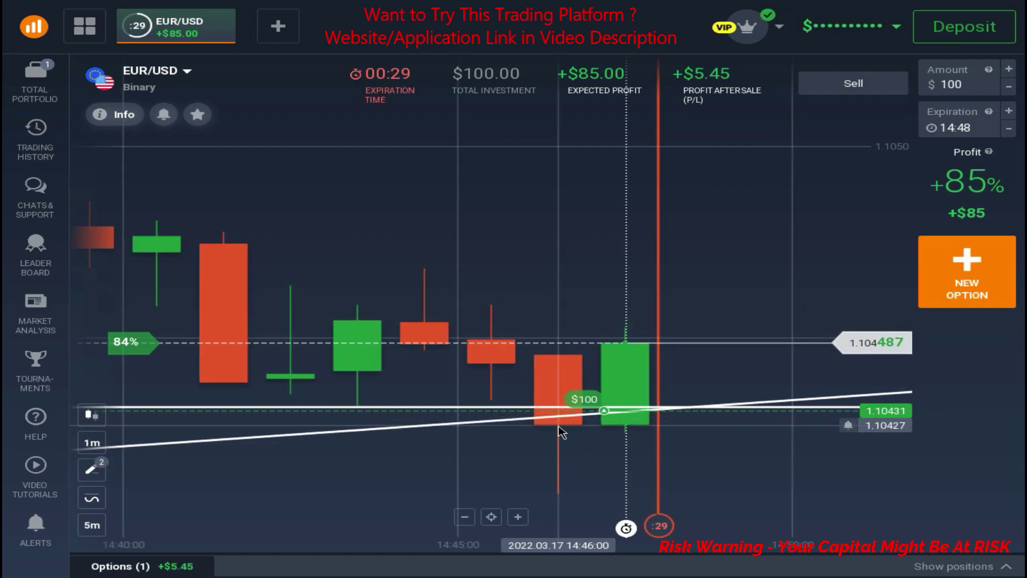
# Zoom the chart in and out while the $100 Higher trade expires at +$85
pyautogui.scroll(-3, 529, 461)
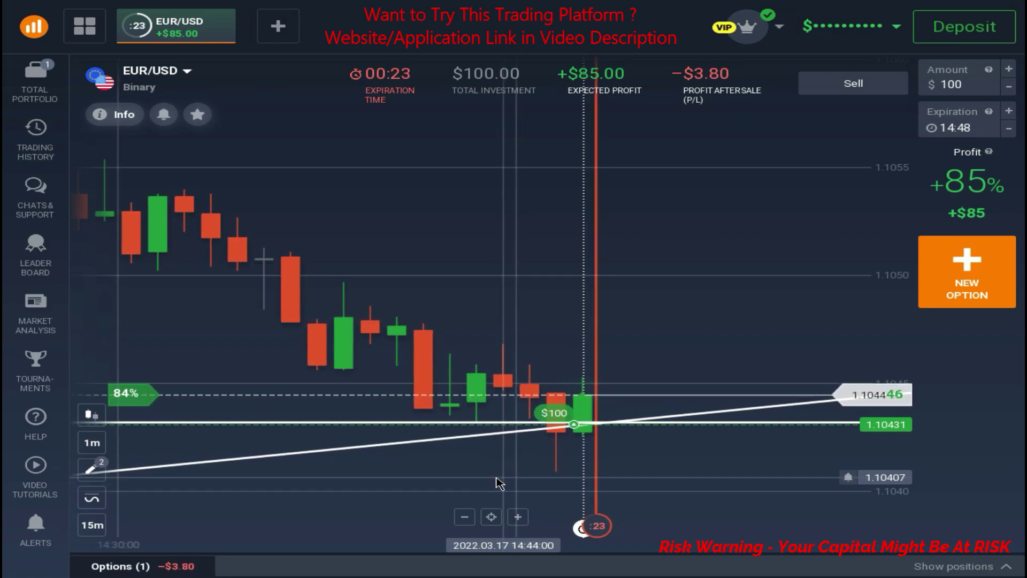
pyautogui.scroll(4, 546, 423)
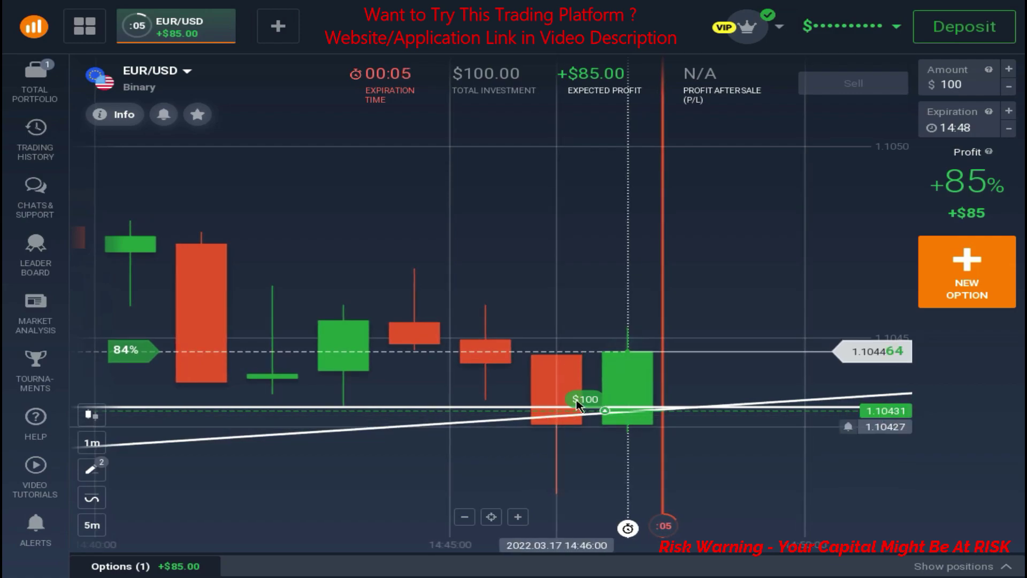
pyautogui.scroll(-10, 569, 409)
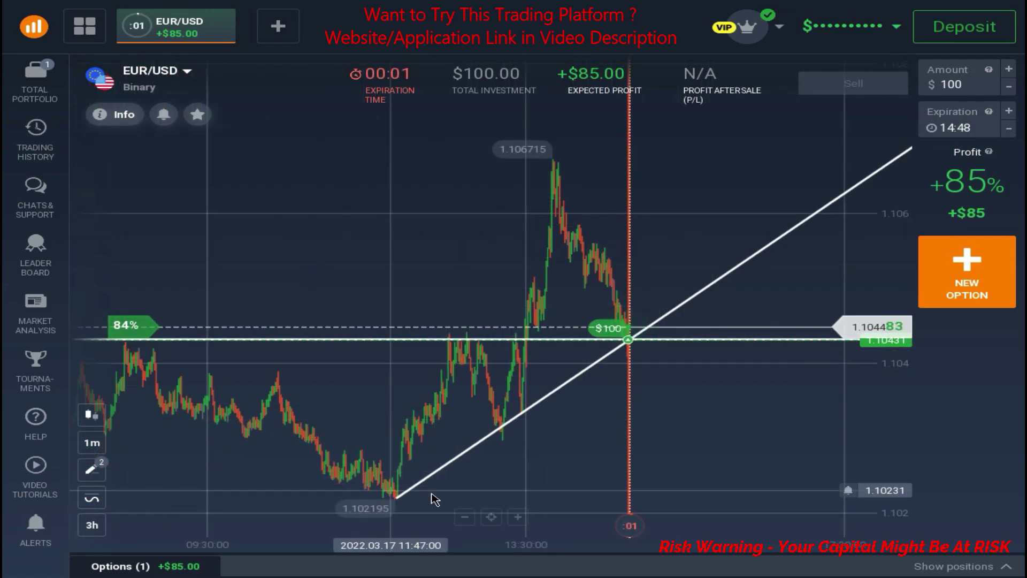
pyautogui.scroll(10, 722, 458)
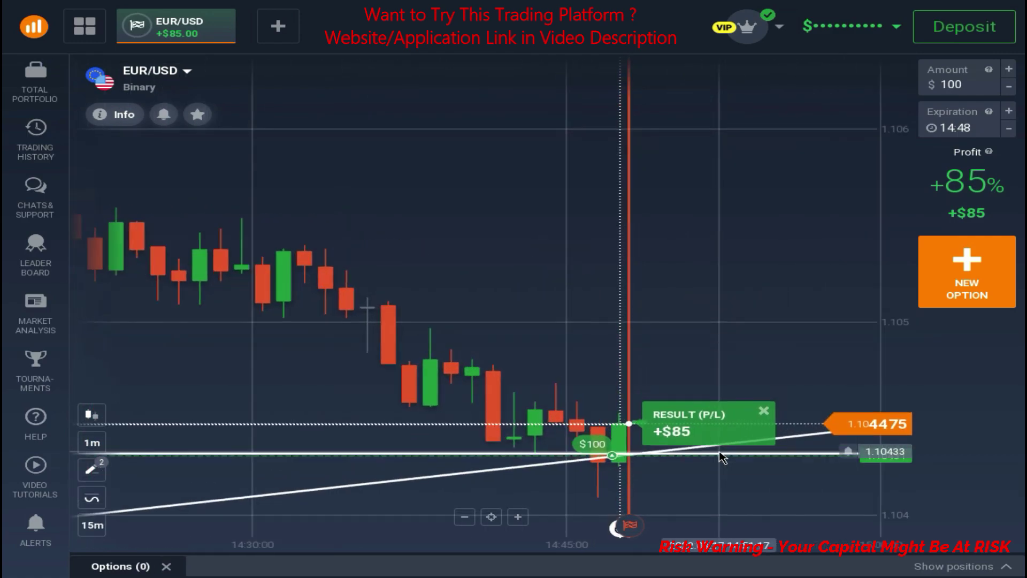
pyautogui.click(767, 401)
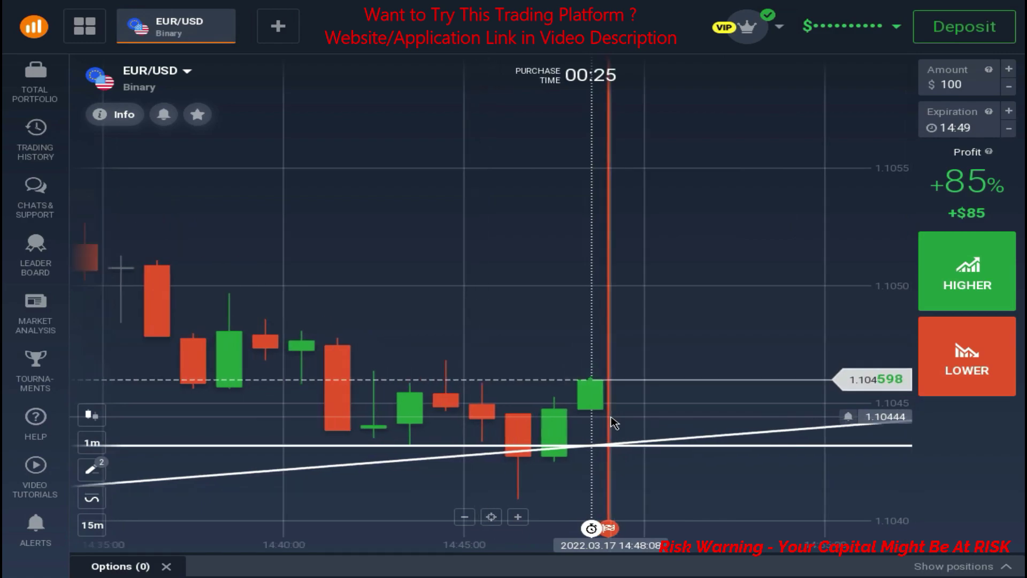
pyautogui.scroll(3, 614, 423)
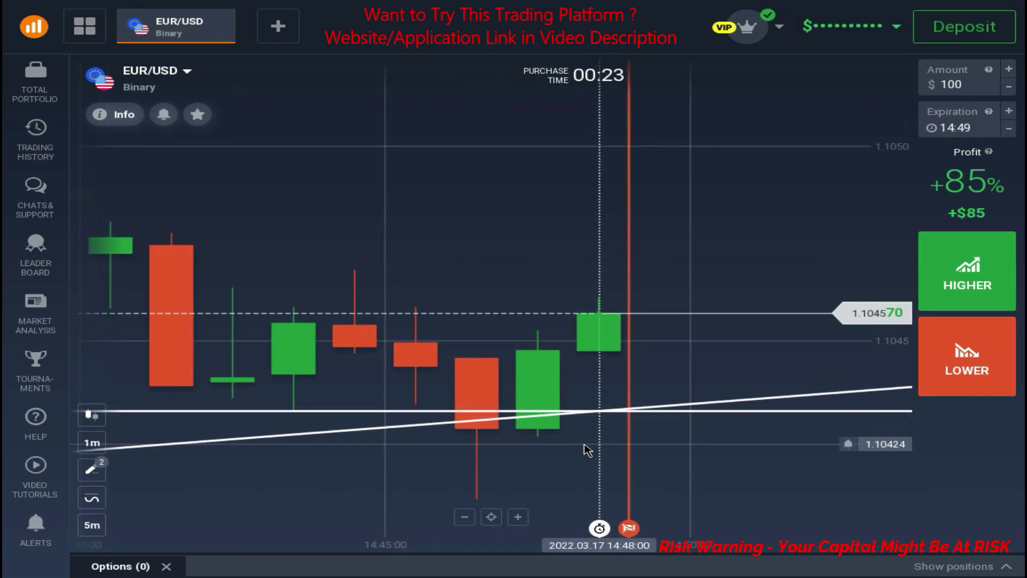
pyautogui.scroll(-3, 589, 444)
pyautogui.scroll(-2, 587, 449)
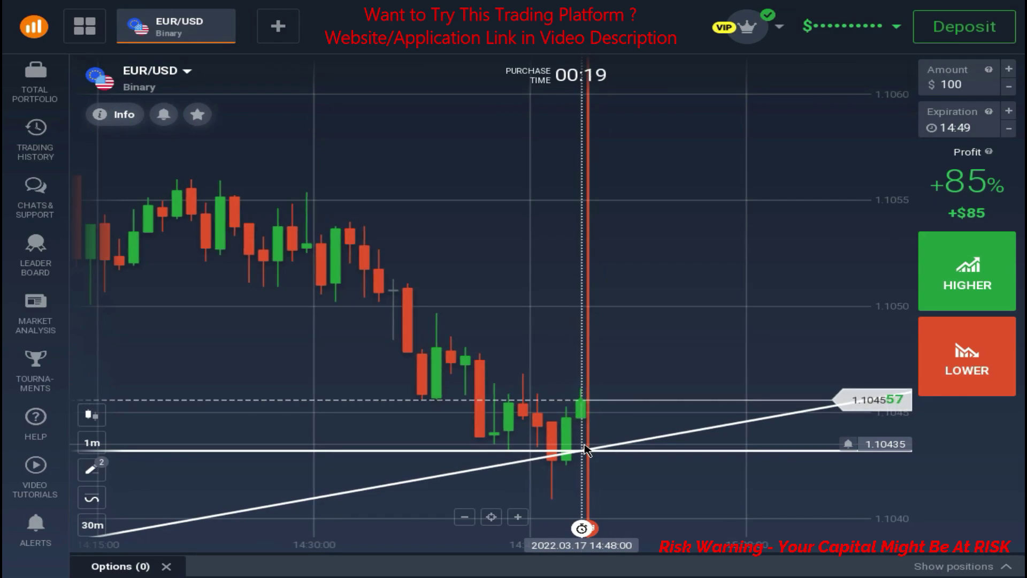
pyautogui.scroll(-3, 585, 451)
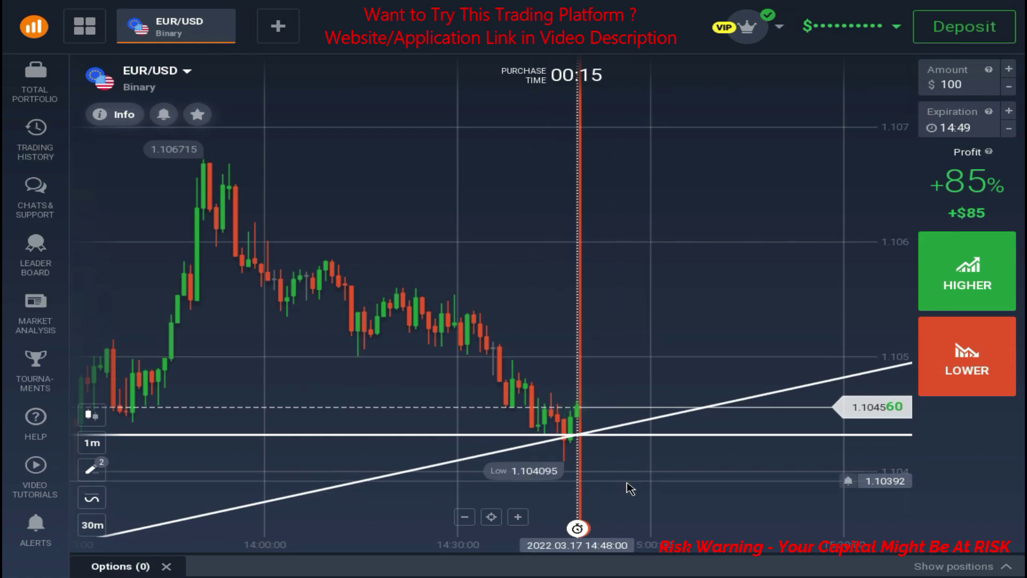
pyautogui.scroll(3, 631, 487)
pyautogui.scroll(2, 632, 488)
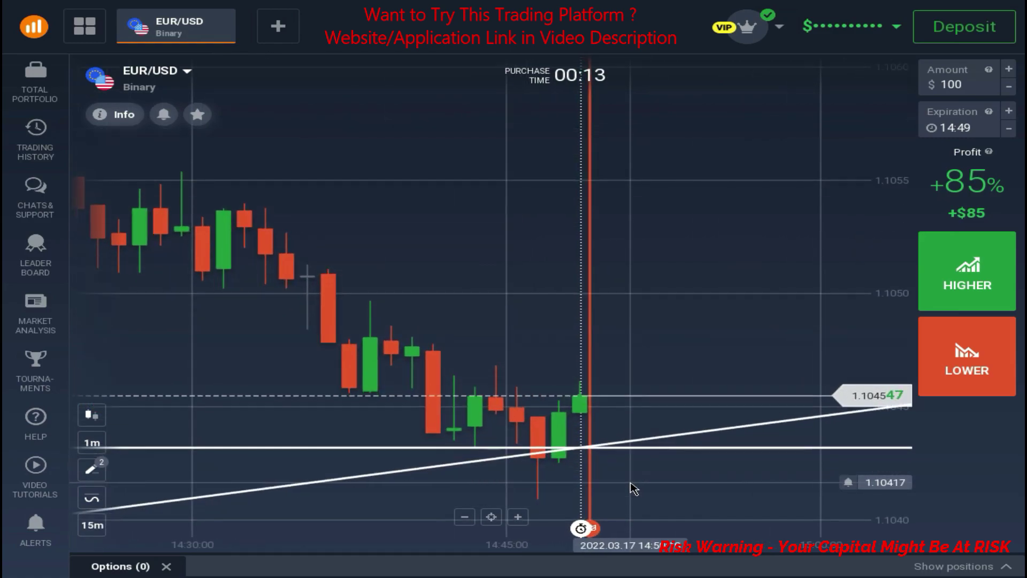
pyautogui.scroll(1, 632, 488)
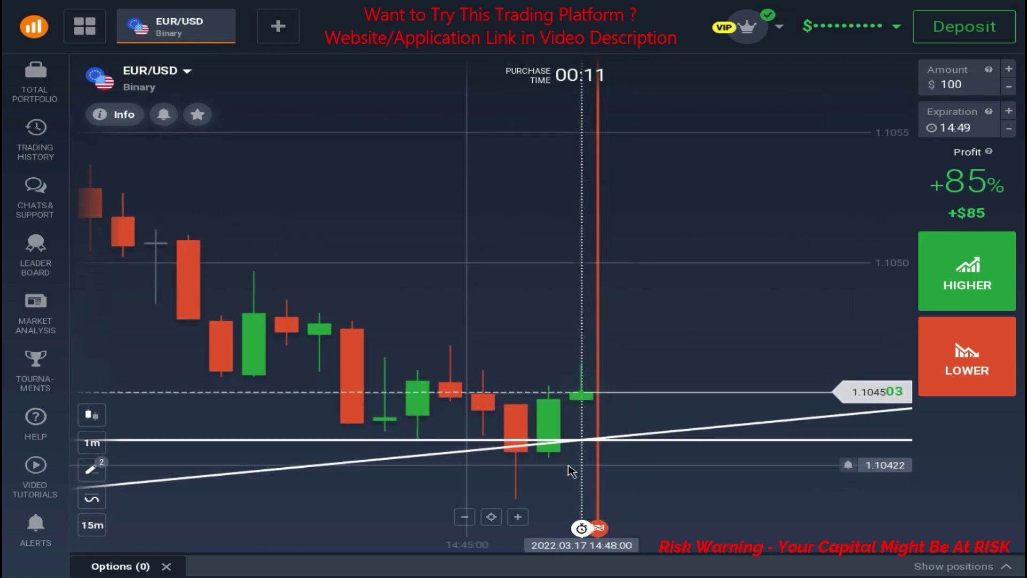
pyautogui.scroll(-2, 647, 312)
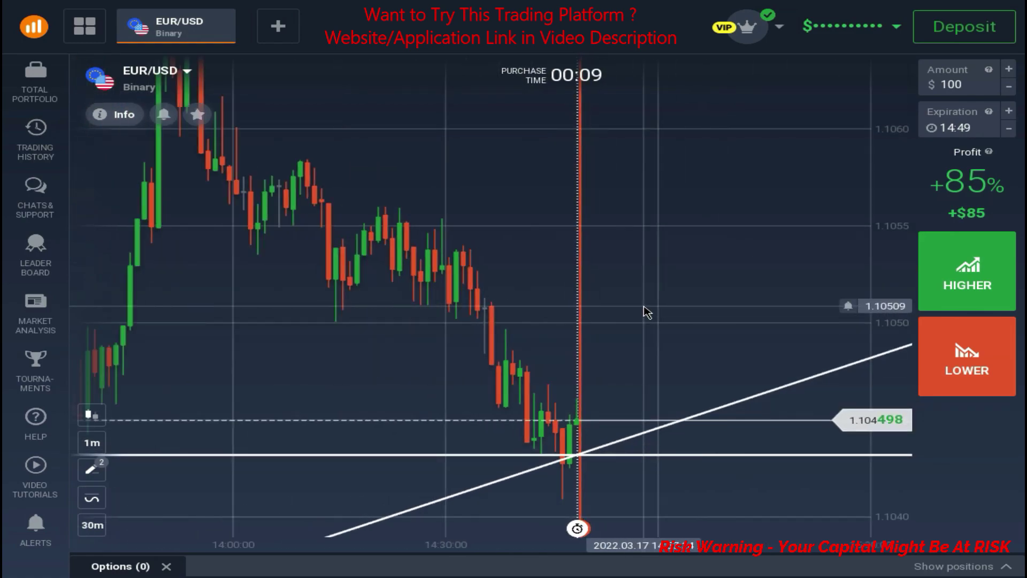
pyautogui.scroll(-2, 642, 309)
pyautogui.scroll(3, 647, 340)
pyautogui.scroll(2, 664, 353)
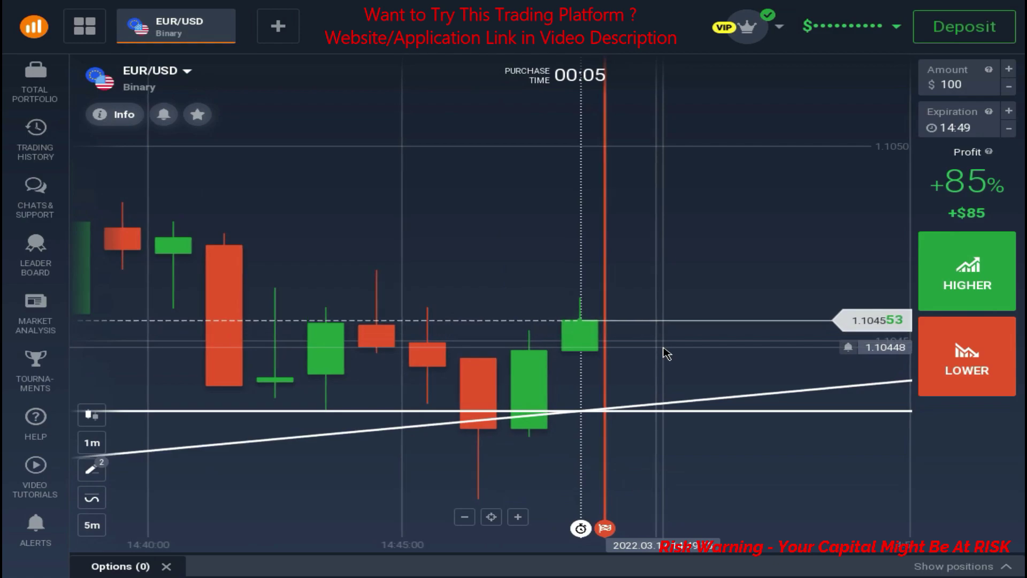
pyautogui.scroll(-2, 666, 353)
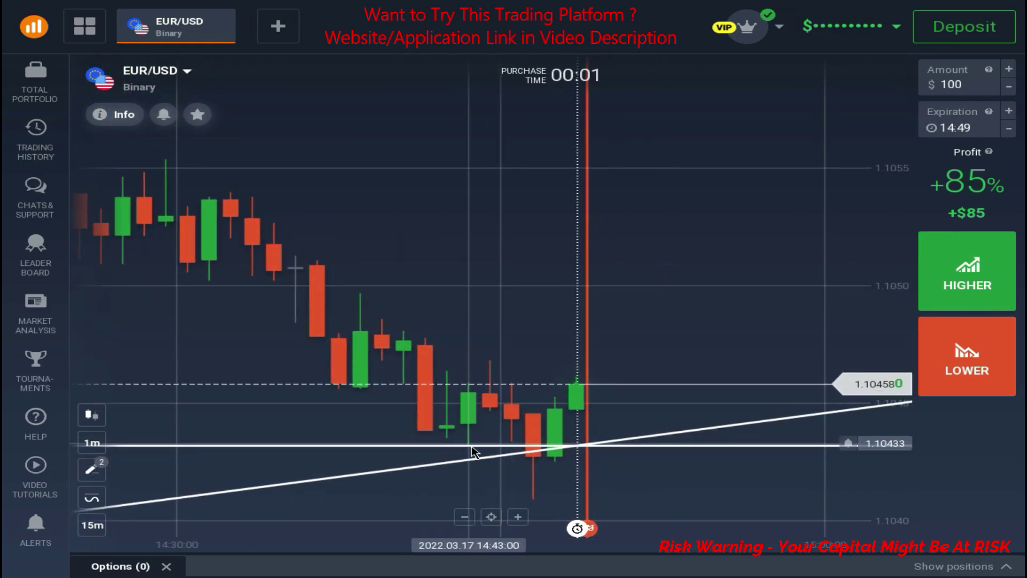
# Move the white support line from 1.10432 up to 1.10468 and deselect it
pyautogui.moveTo(491, 447); pyautogui.dragTo(491, 360)
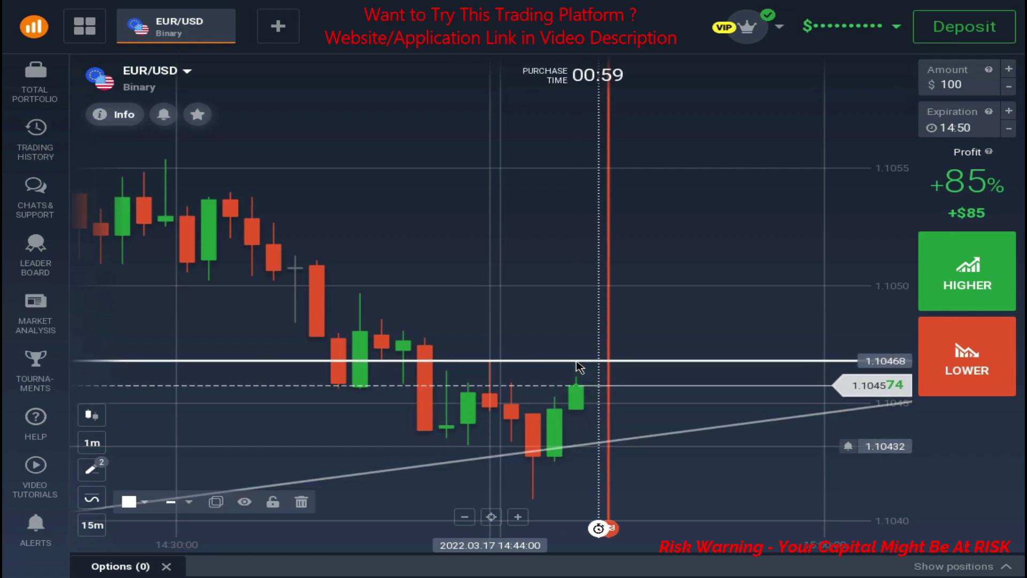
pyautogui.click(485, 428)
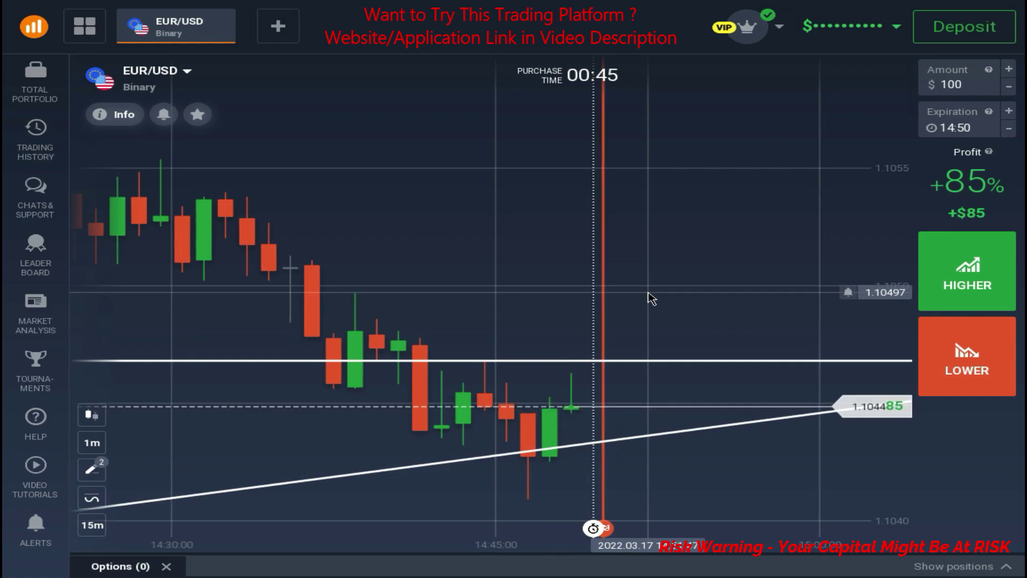
pyautogui.scroll(-5, 564, 428)
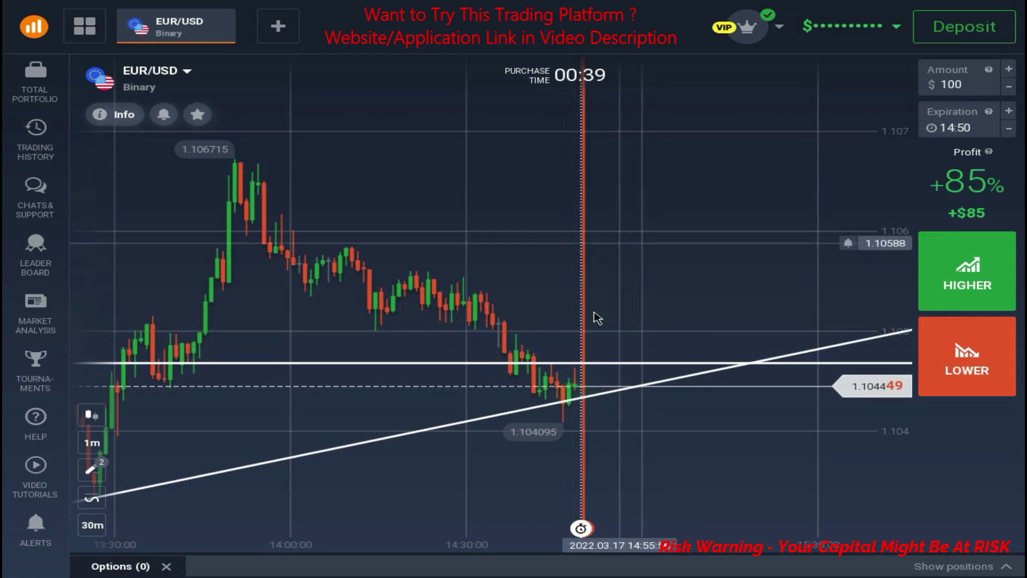
pyautogui.scroll(-8, 594, 326)
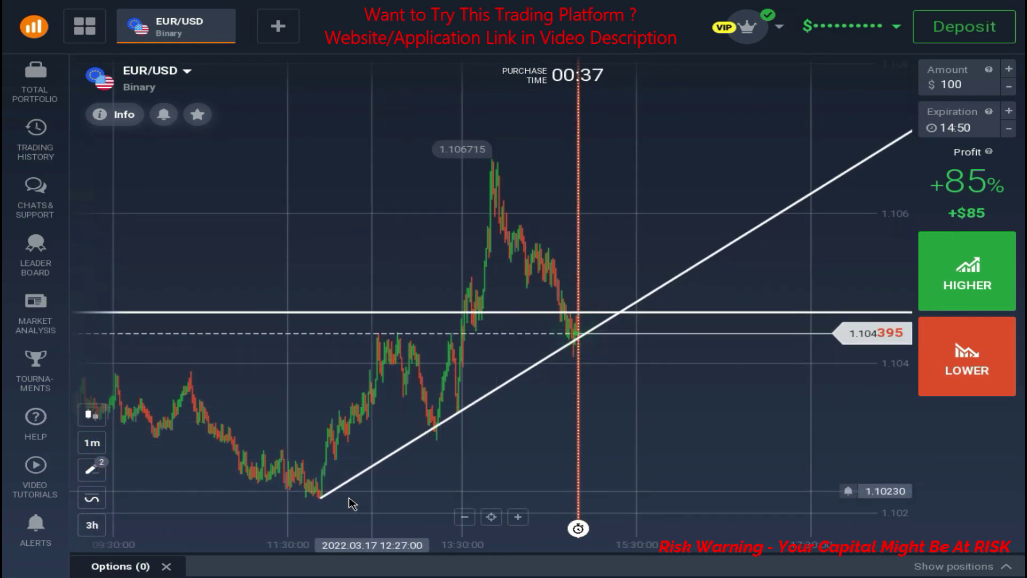
pyautogui.scroll(8, 601, 403)
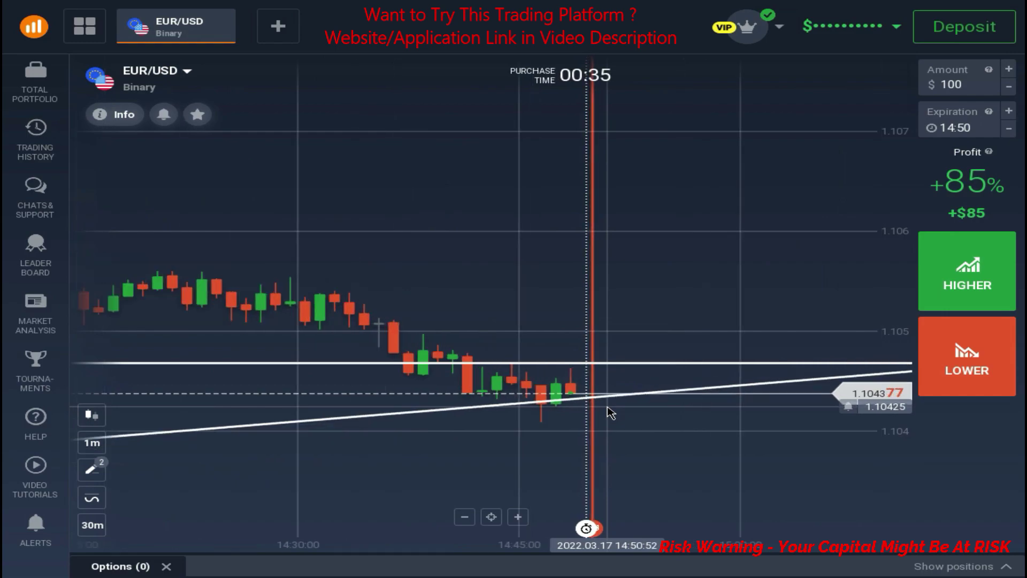
pyautogui.scroll(5, 610, 412)
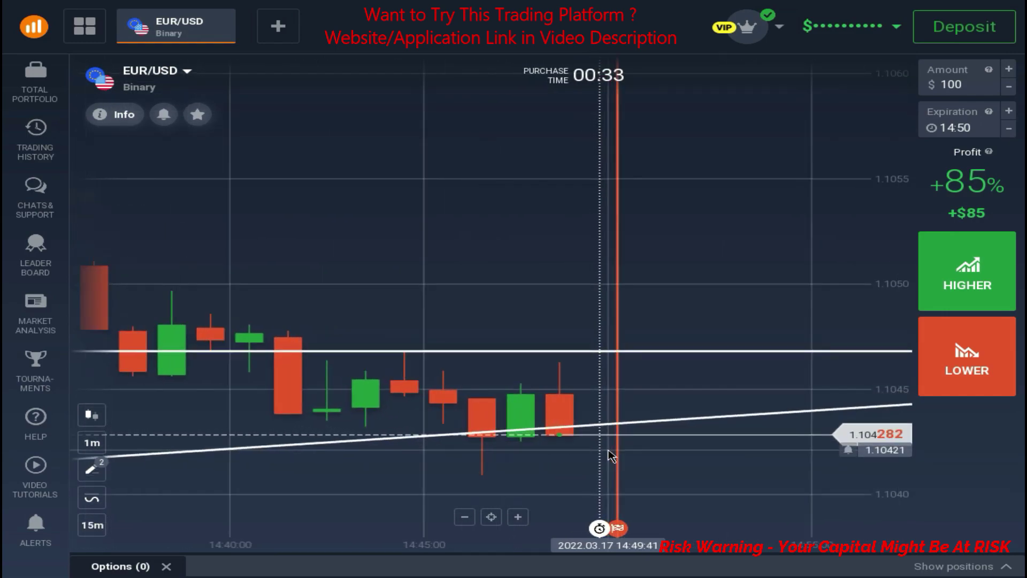
pyautogui.scroll(2, 612, 455)
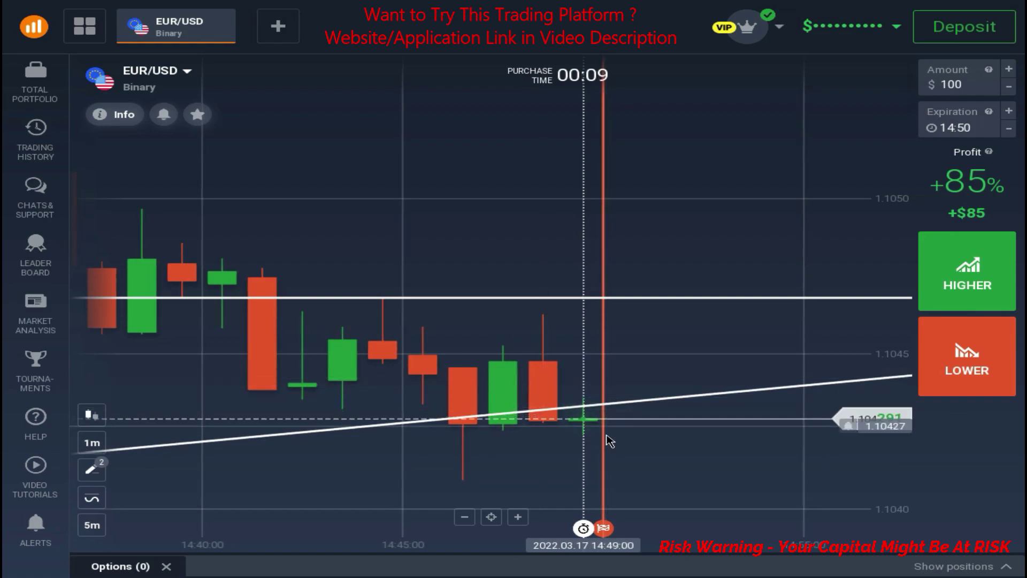
pyautogui.scroll(-5, 599, 455)
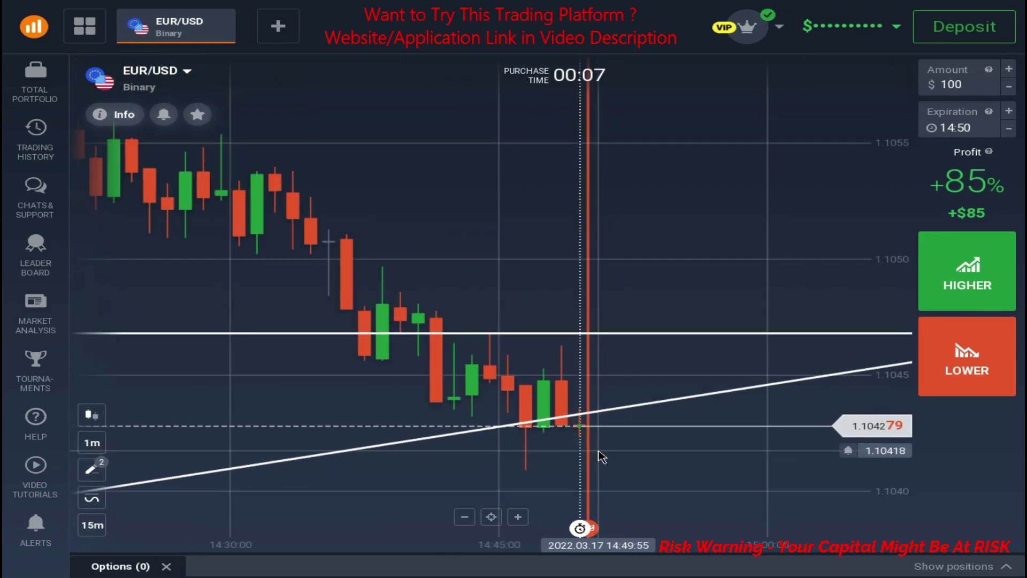
pyautogui.scroll(-2, 599, 455)
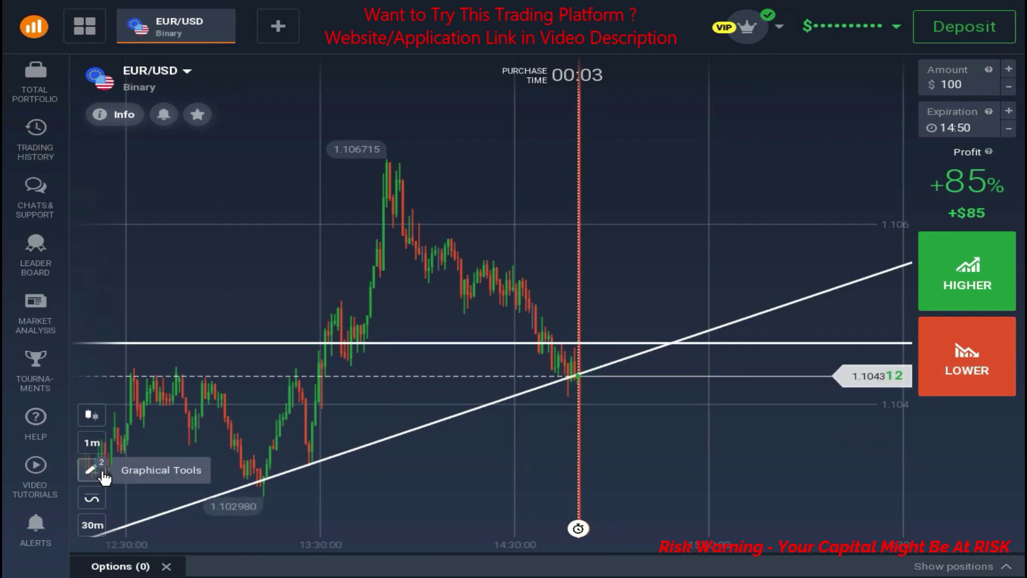
# Lower the right end of the white rising trend line and deselect it
pyautogui.click(516, 400)
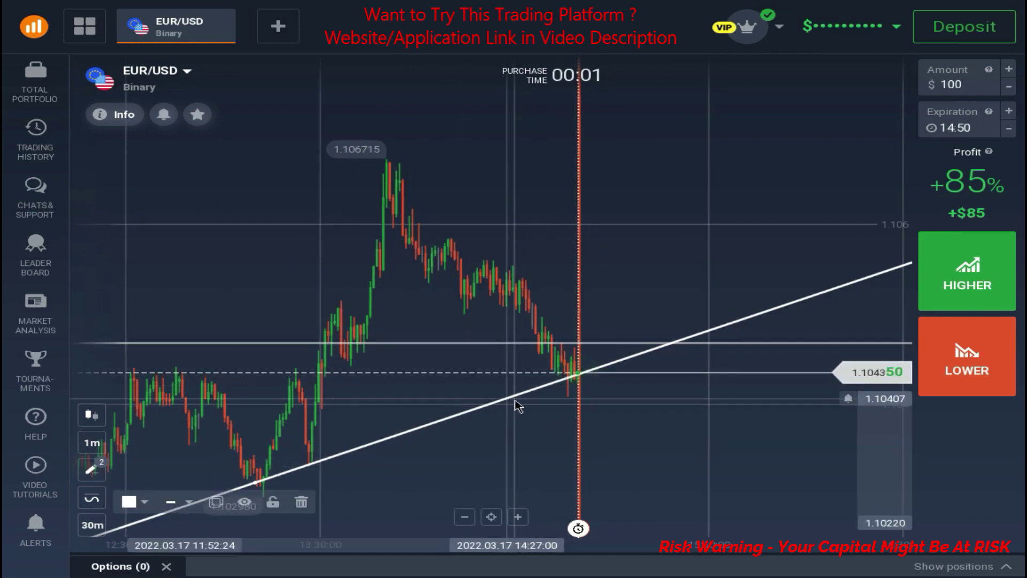
pyautogui.moveTo(515, 401); pyautogui.dragTo(572, 413)
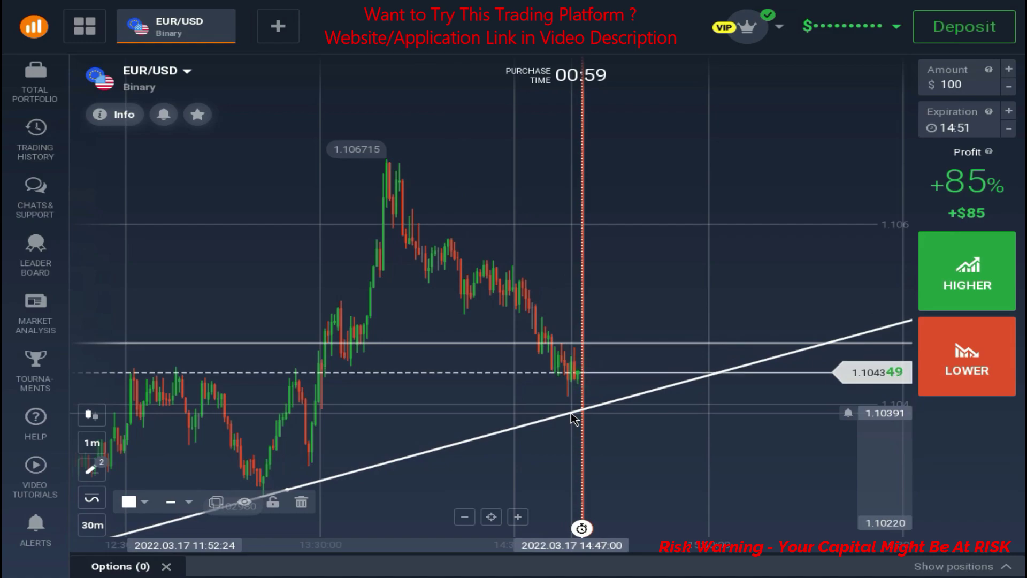
pyautogui.click(718, 447)
# On the zoomed-out 3h view, pivot the trend line steeper beneath the recent candles
pyautogui.scroll(6, 613, 390)
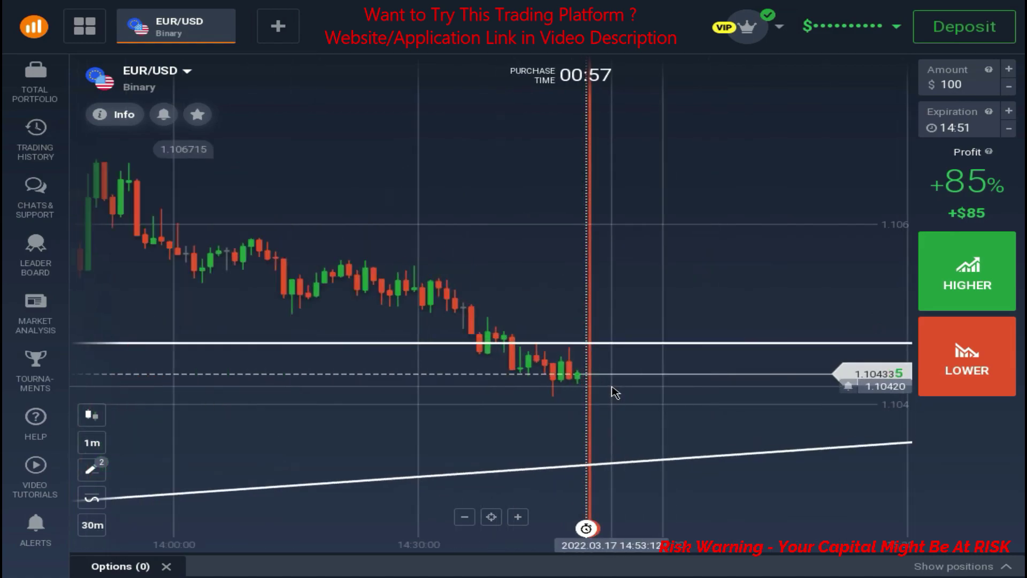
pyautogui.scroll(3, 614, 392)
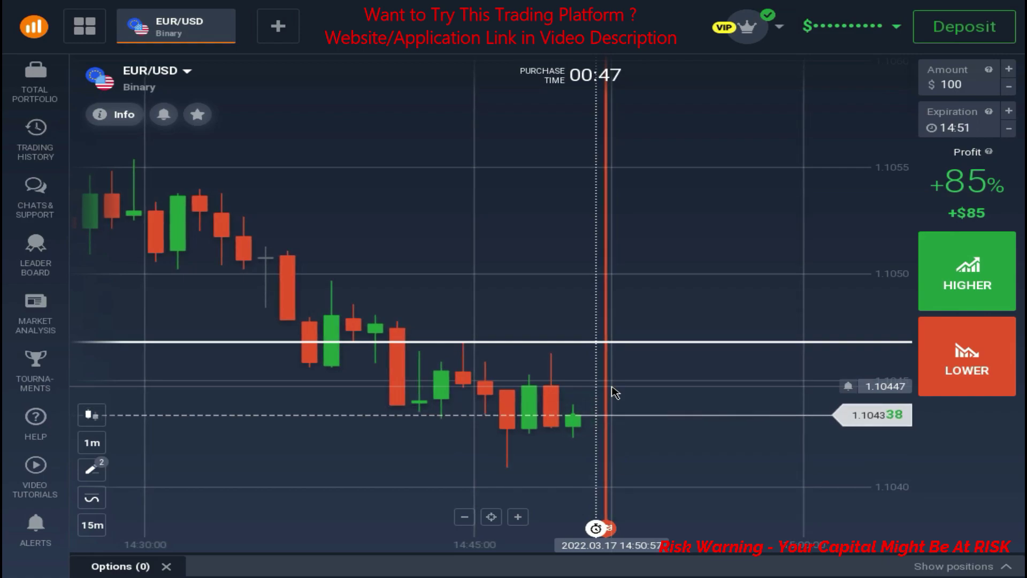
pyautogui.scroll(-6, 615, 393)
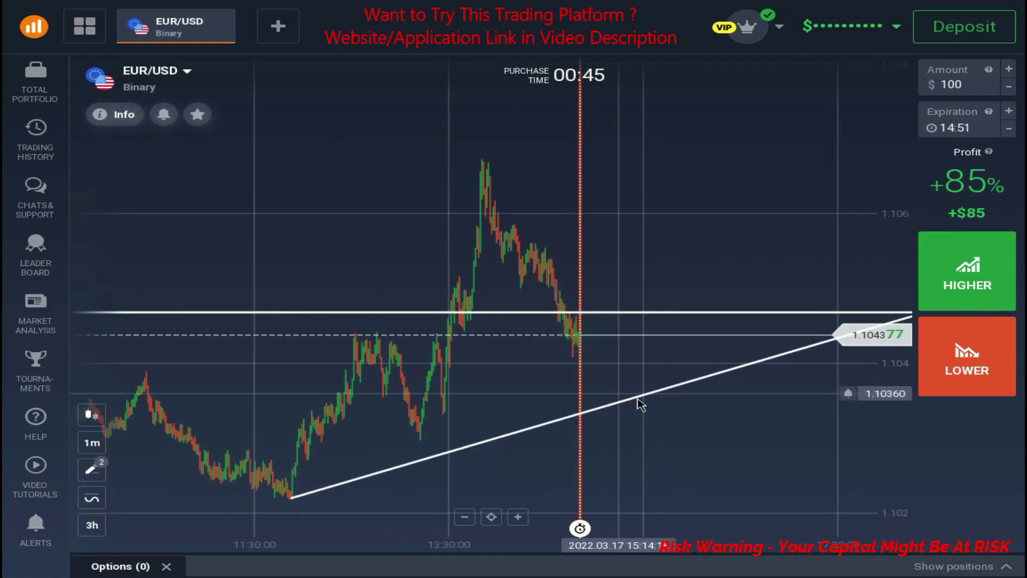
pyautogui.moveTo(663, 399); pyautogui.dragTo(516, 377)
pyautogui.scroll(4, 540, 455)
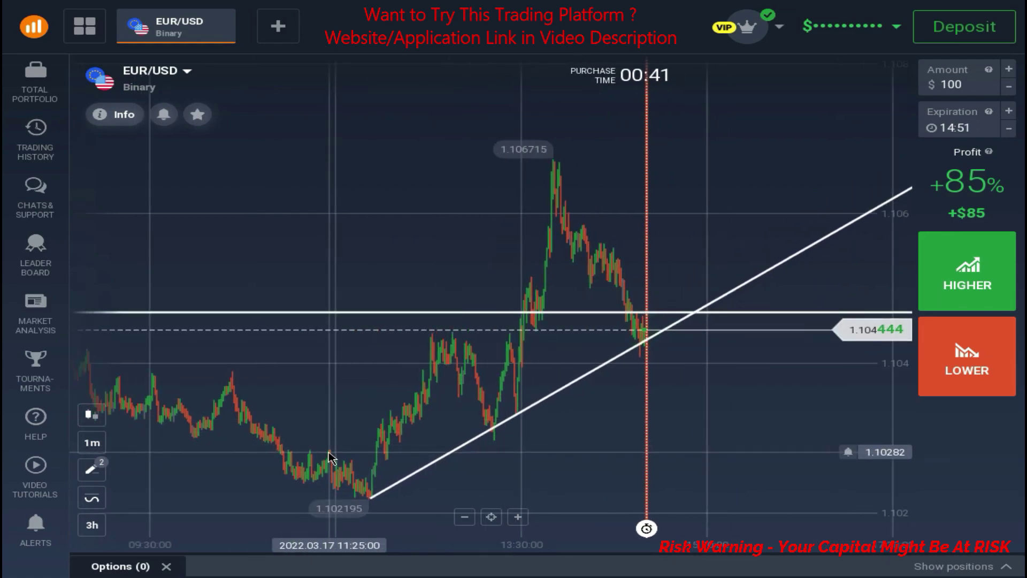
pyautogui.scroll(-3, 447, 455)
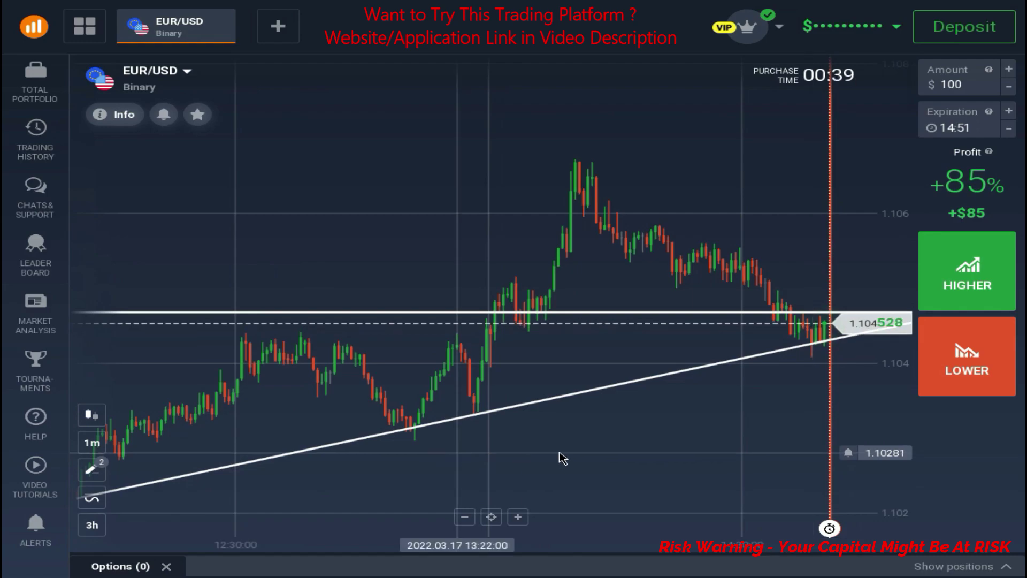
pyautogui.scroll(-2, 610, 435)
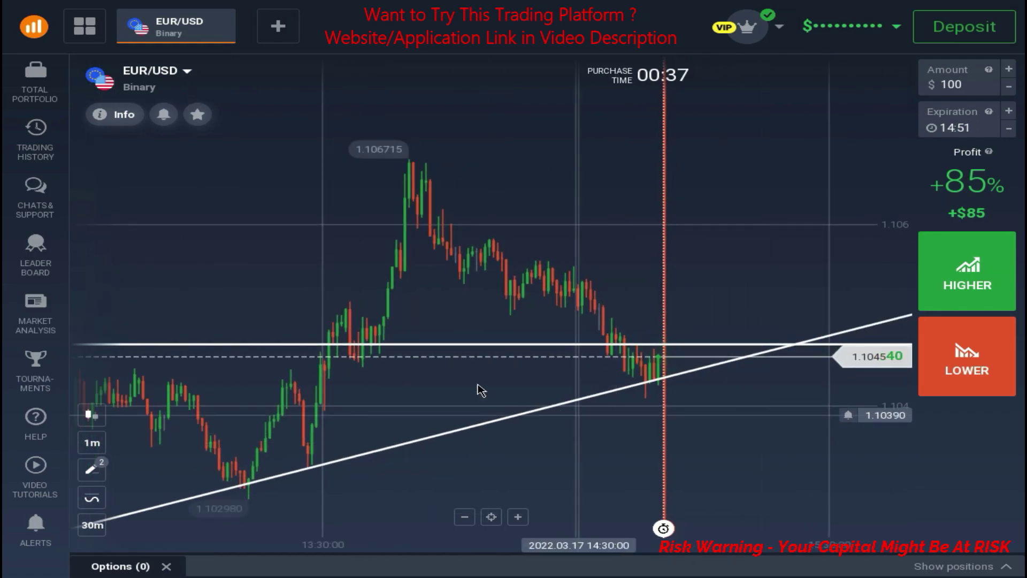
pyautogui.scroll(3, 605, 418)
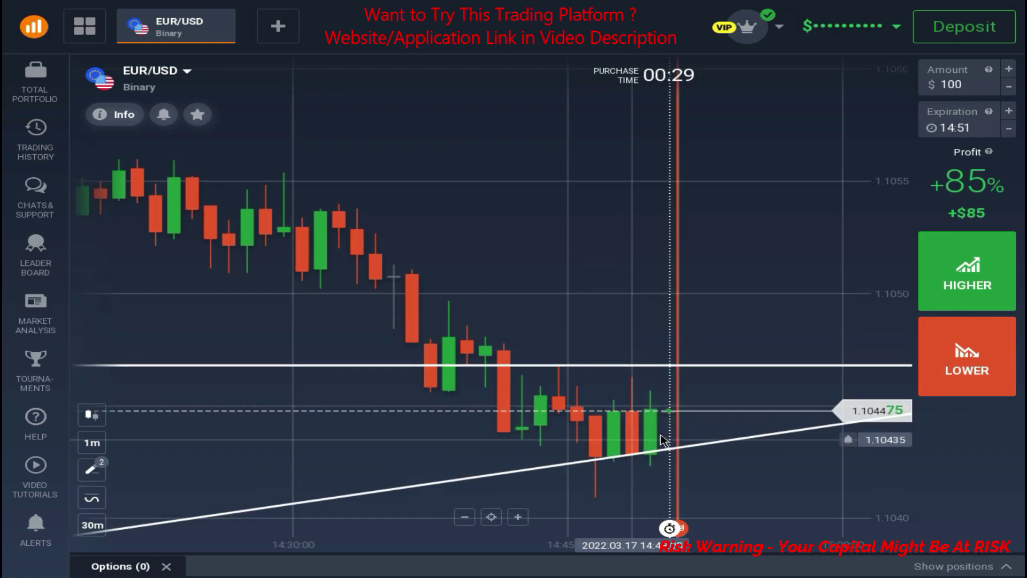
pyautogui.scroll(5, 696, 481)
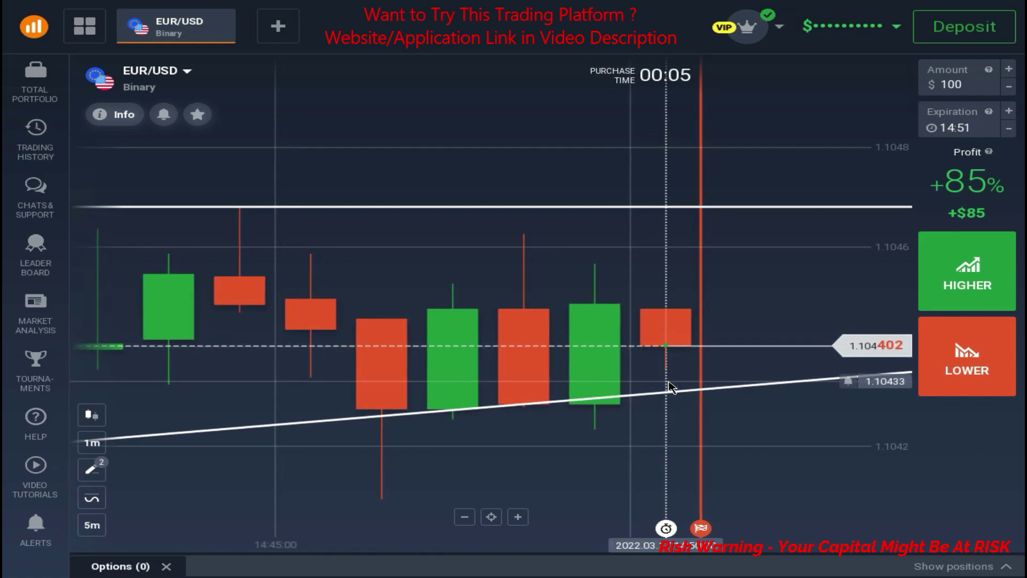
# Buy a $100 Higher option on EUR/USD expiring at 14:51
pyautogui.click(960, 295)
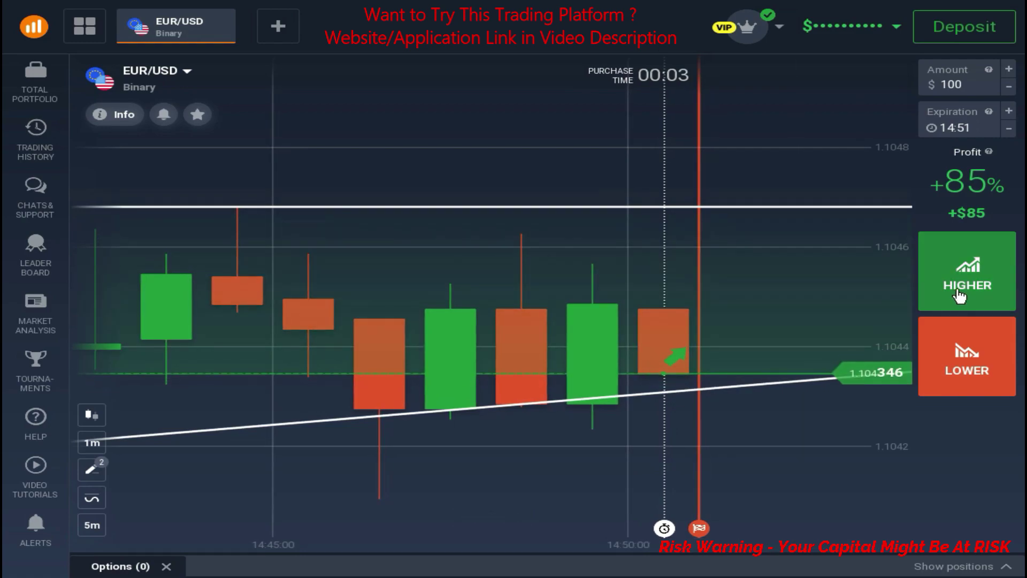